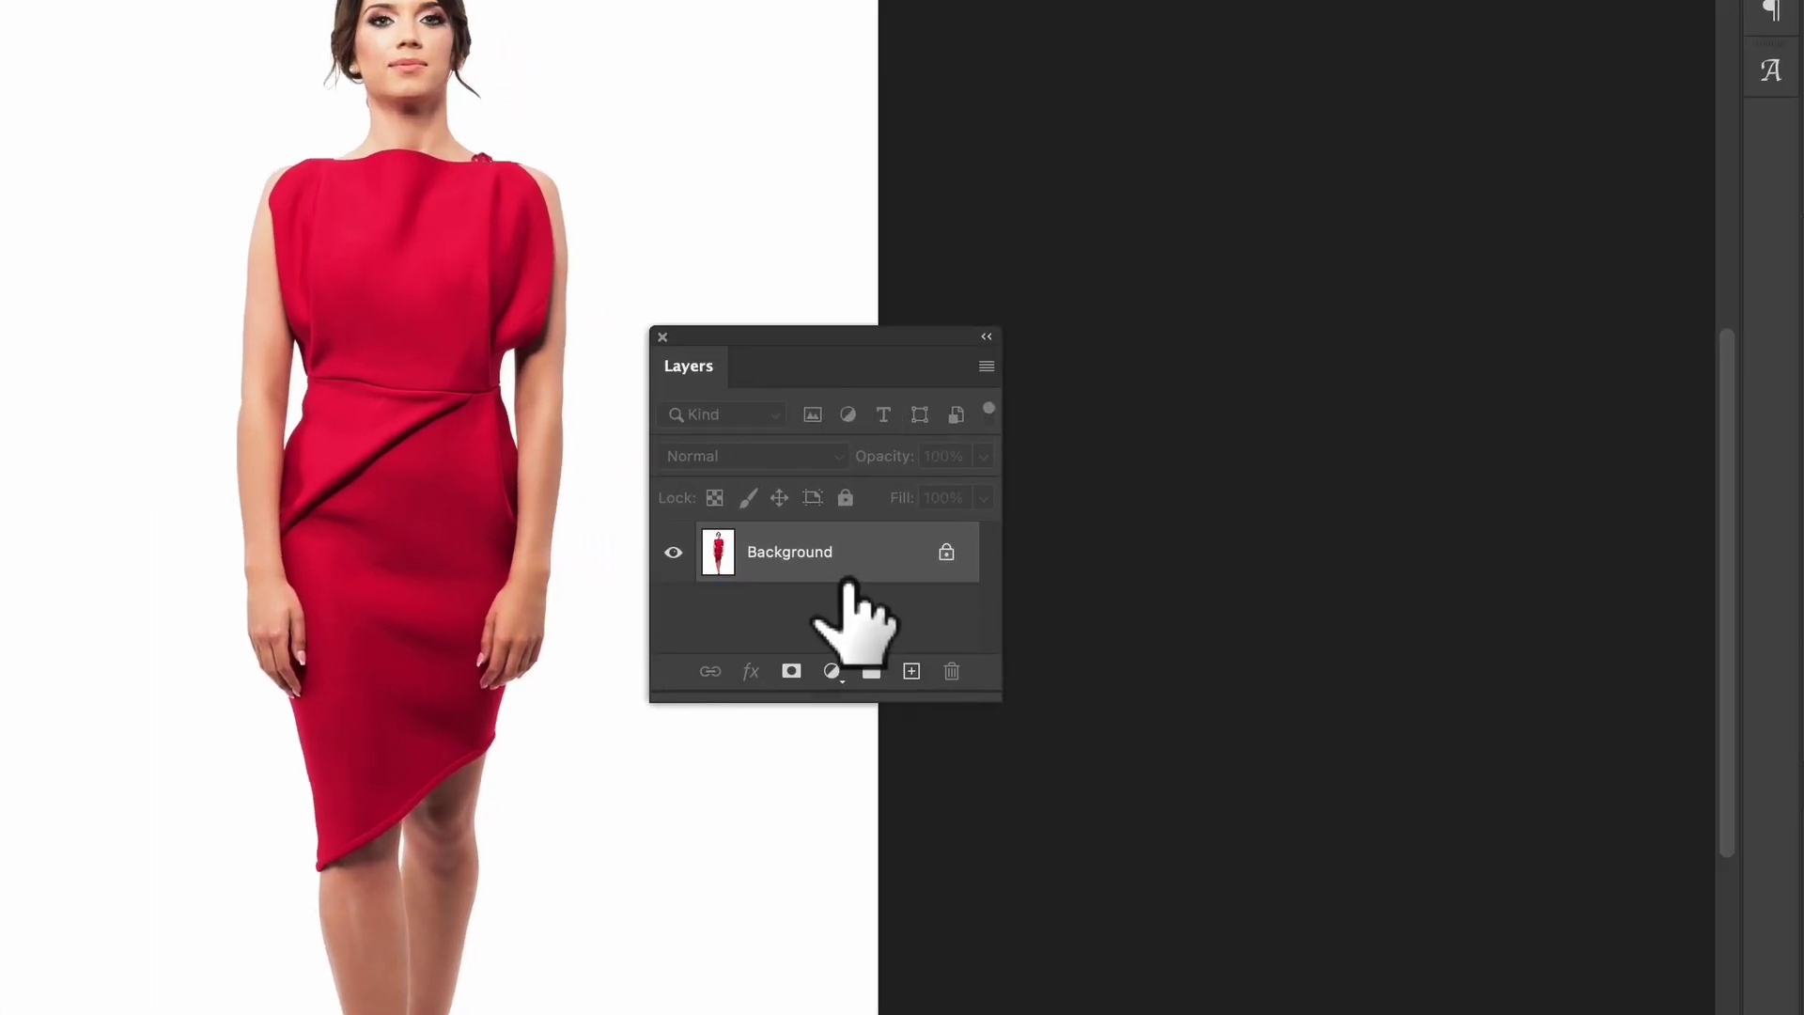
# Step: Convert the locked background photo layer into a regular layer named Front
pyautogui.doubleClick(848, 575)
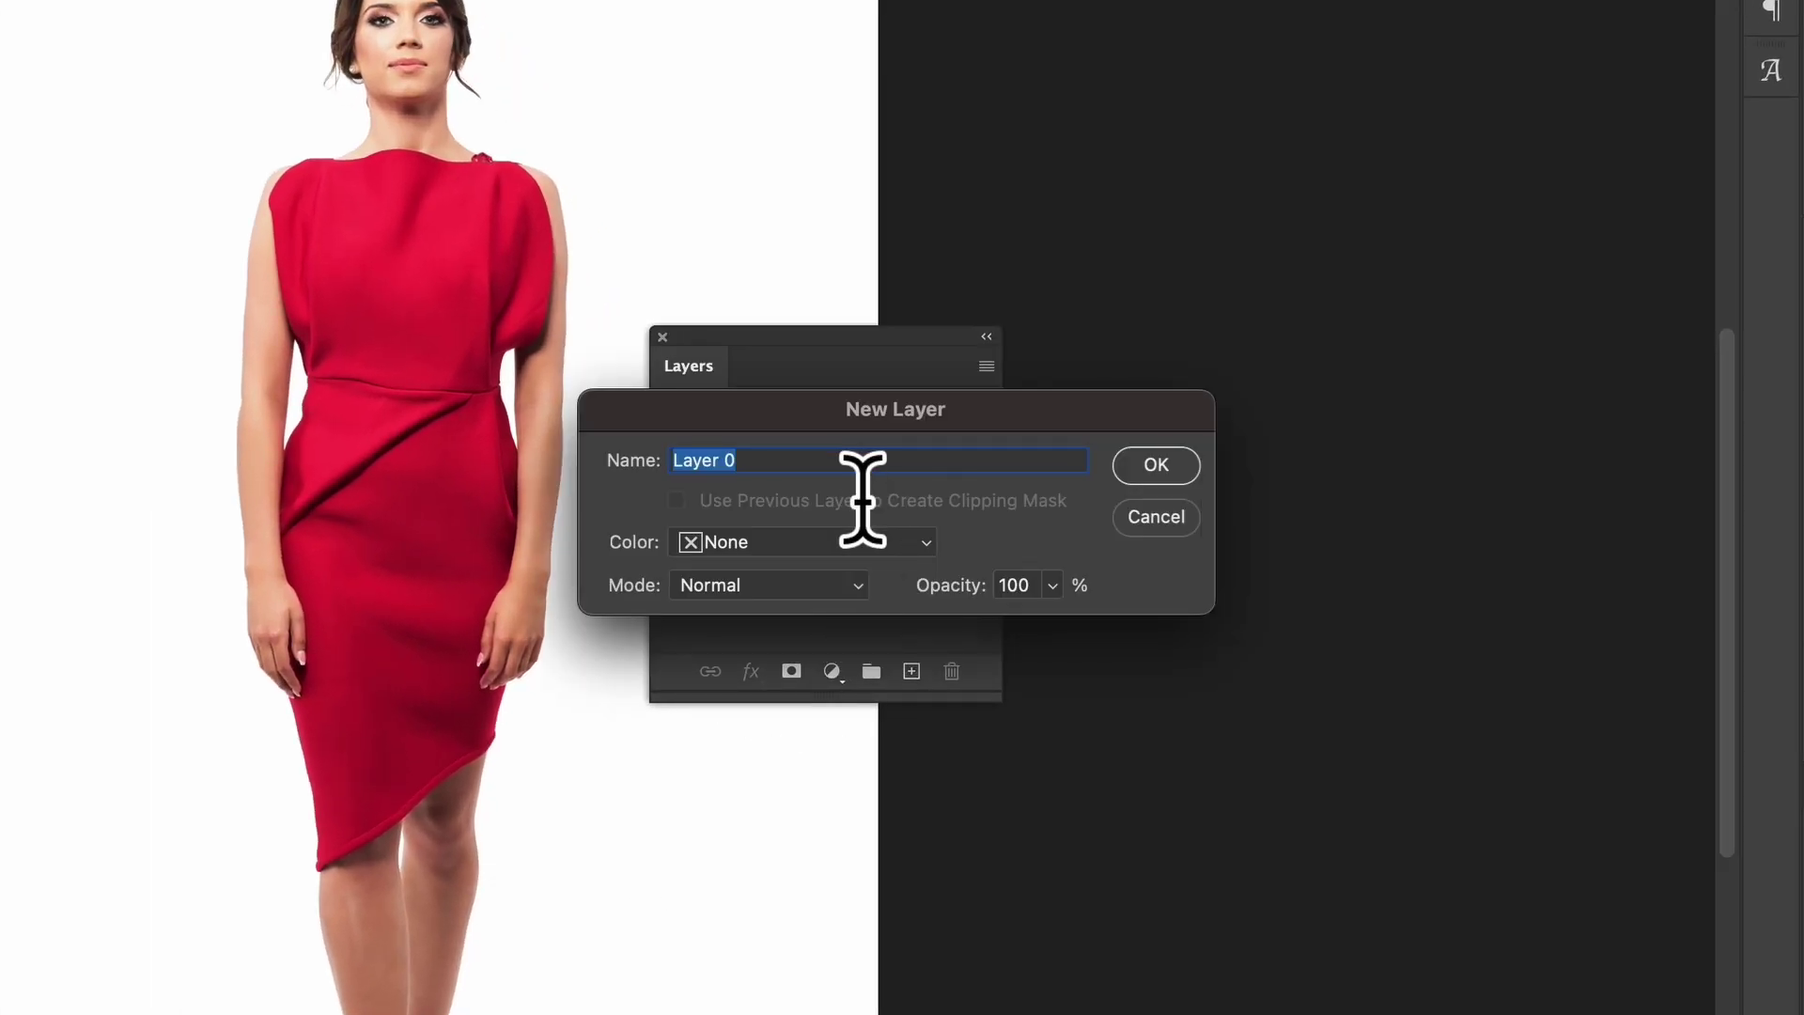
pyautogui.write('Front')
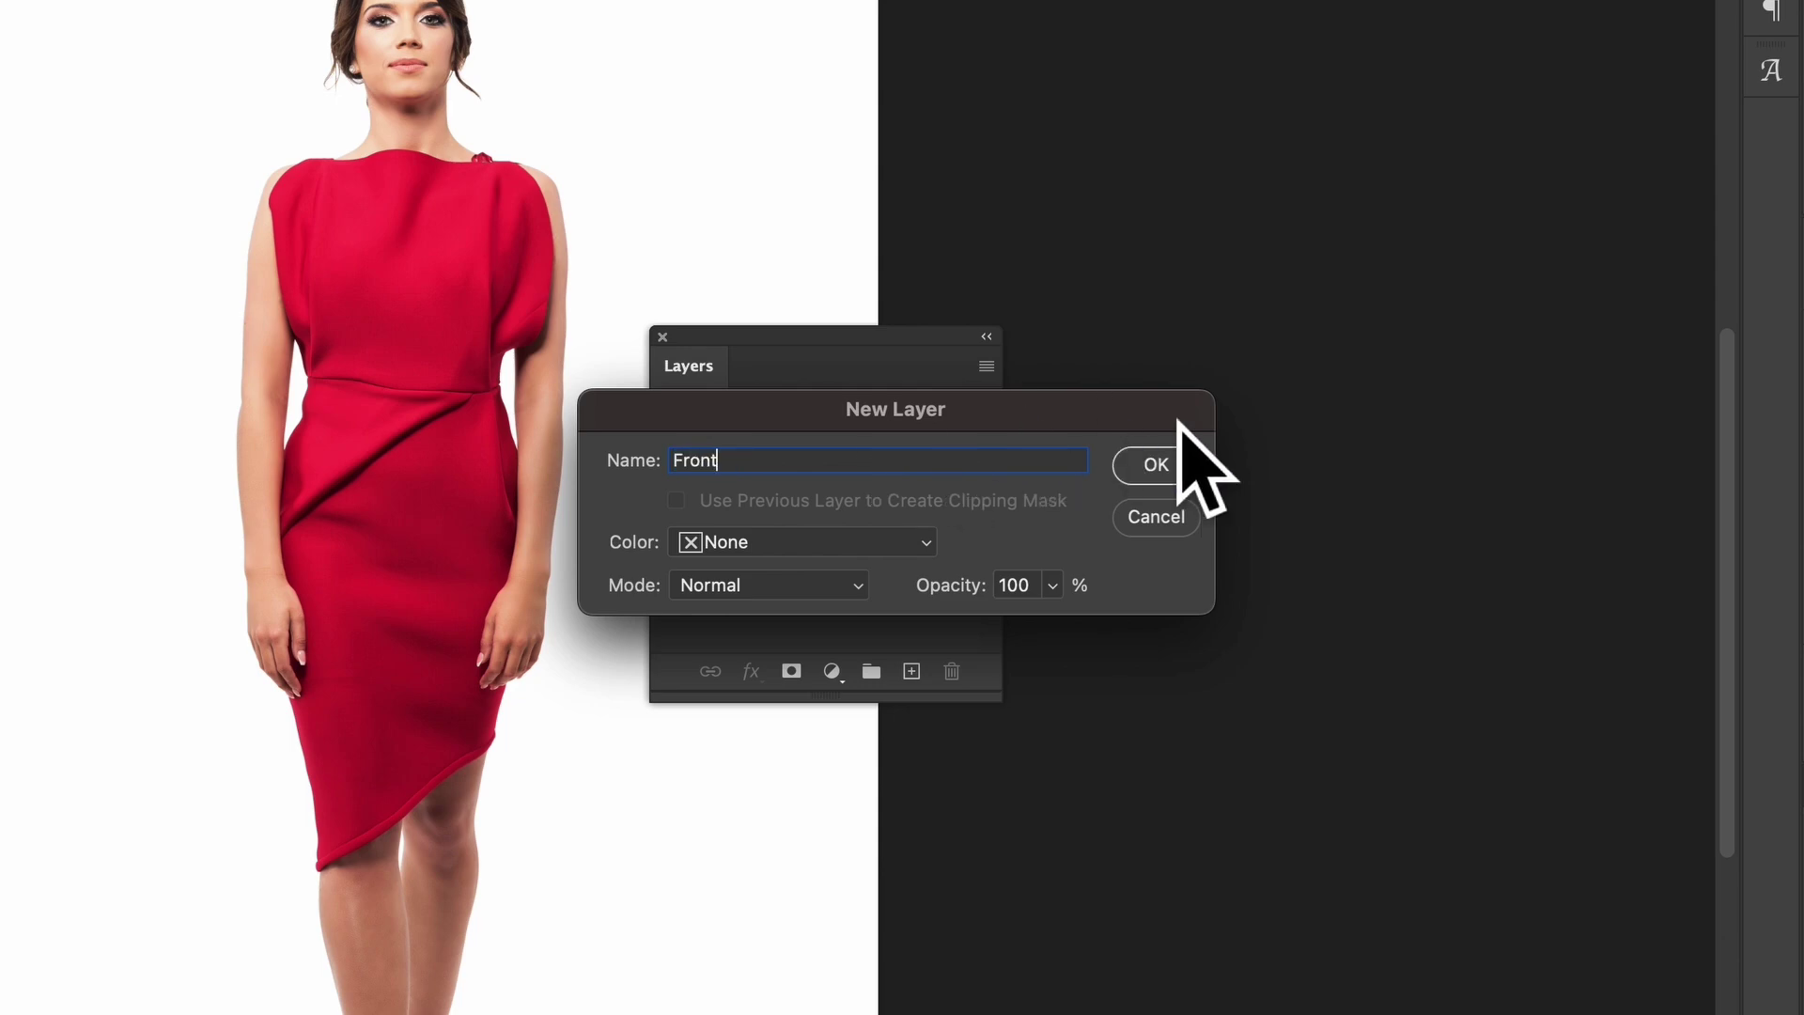
pyautogui.click(1155, 464)
# Step: Create a new empty layer beneath the Front layer and name it Background
pyautogui.click(986, 366)
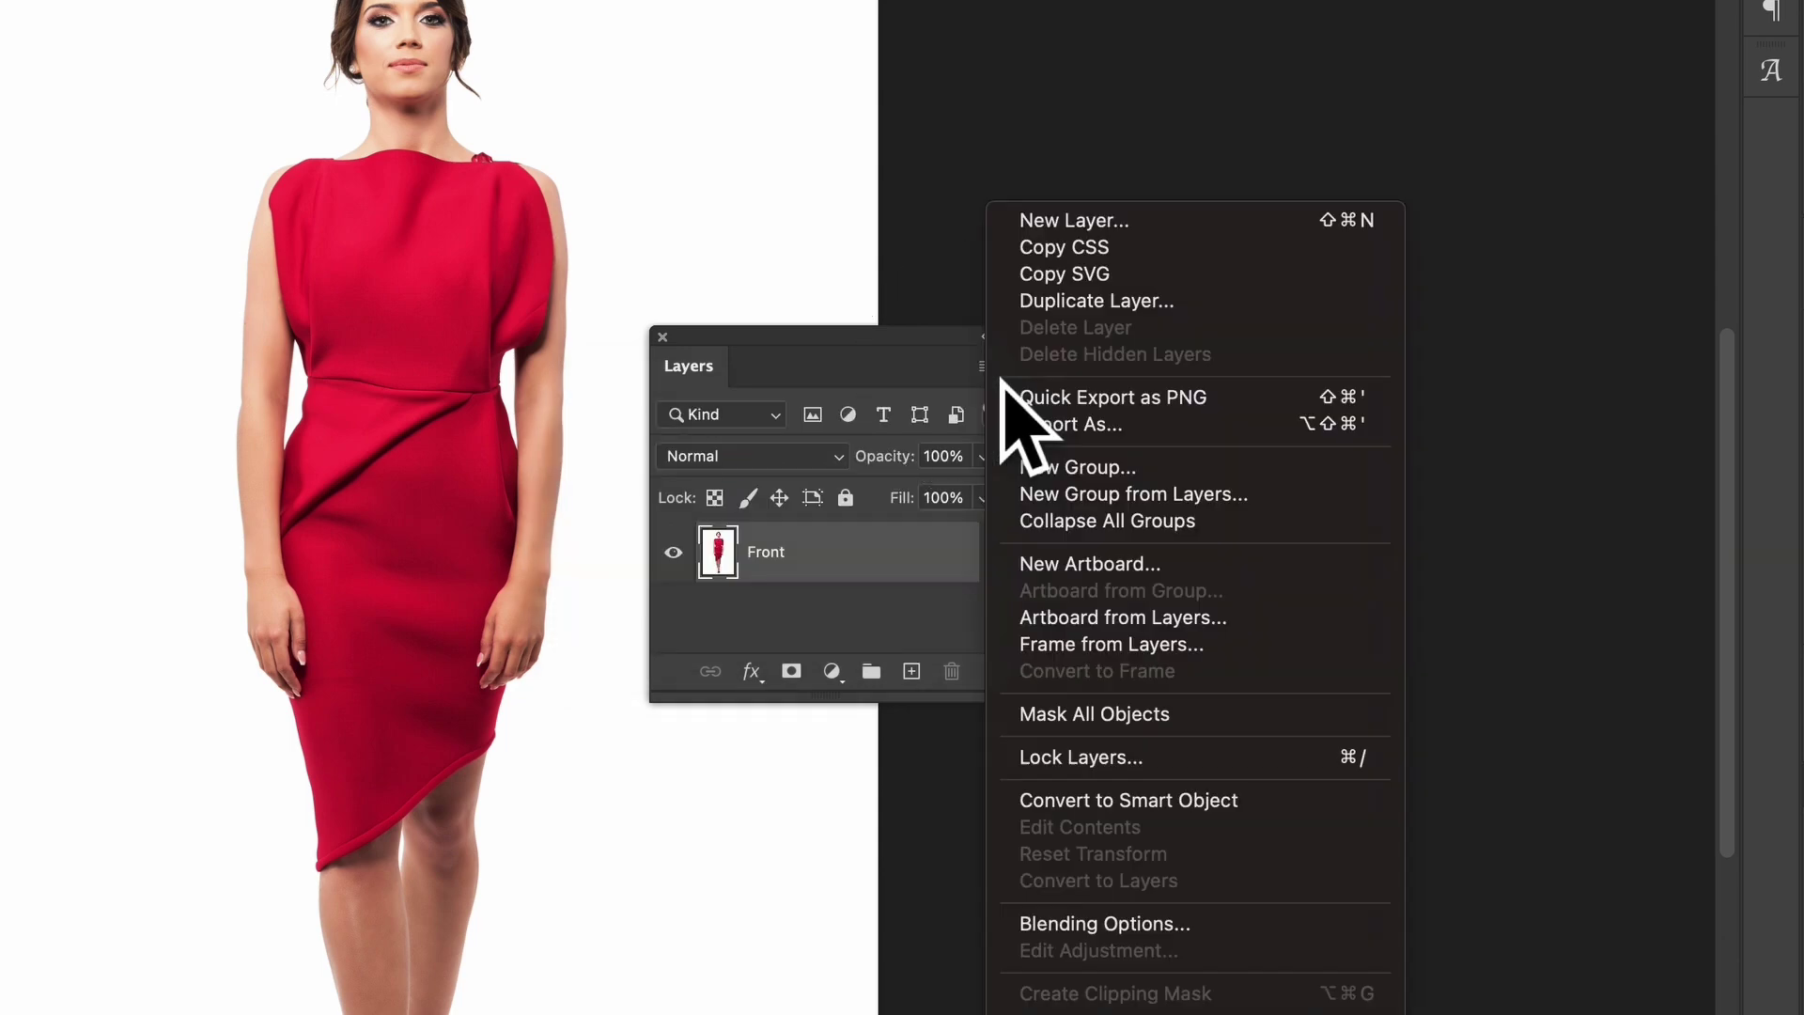
pyautogui.click(1029, 222)
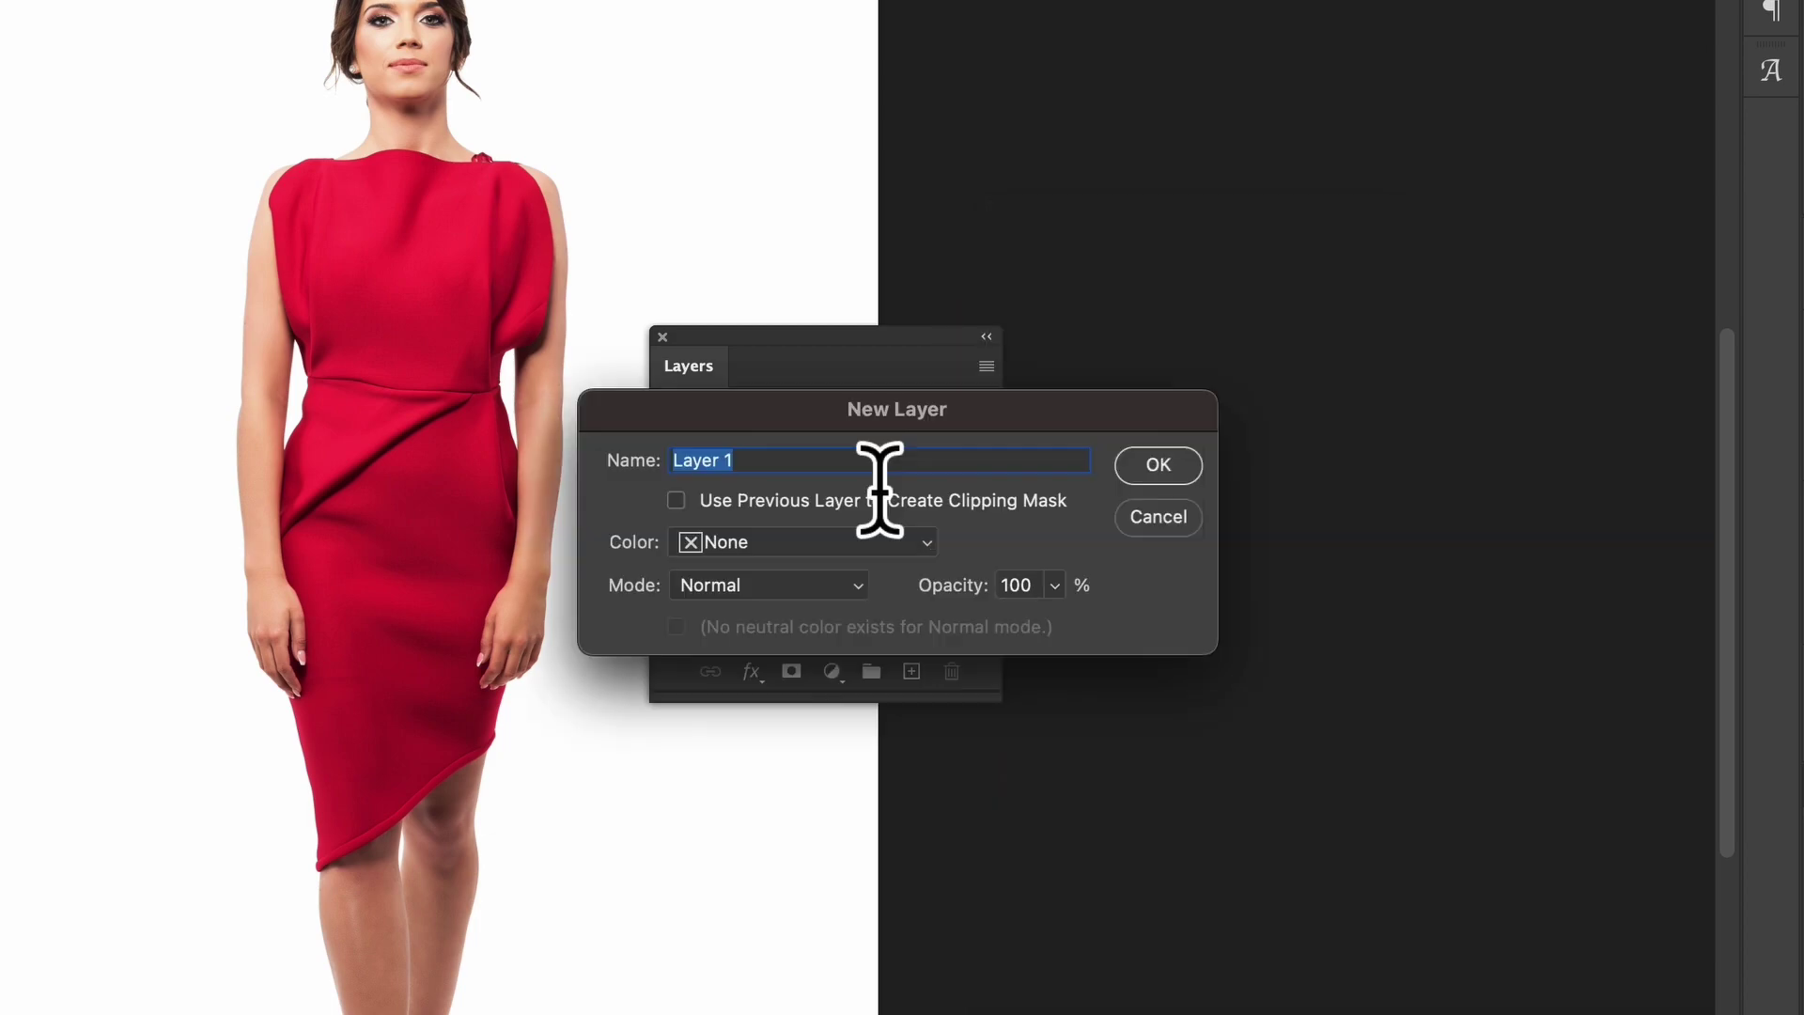
pyautogui.click(1157, 465)
pyautogui.moveTo(907, 564); pyautogui.dragTo(904, 681)
pyautogui.doubleClick(785, 616)
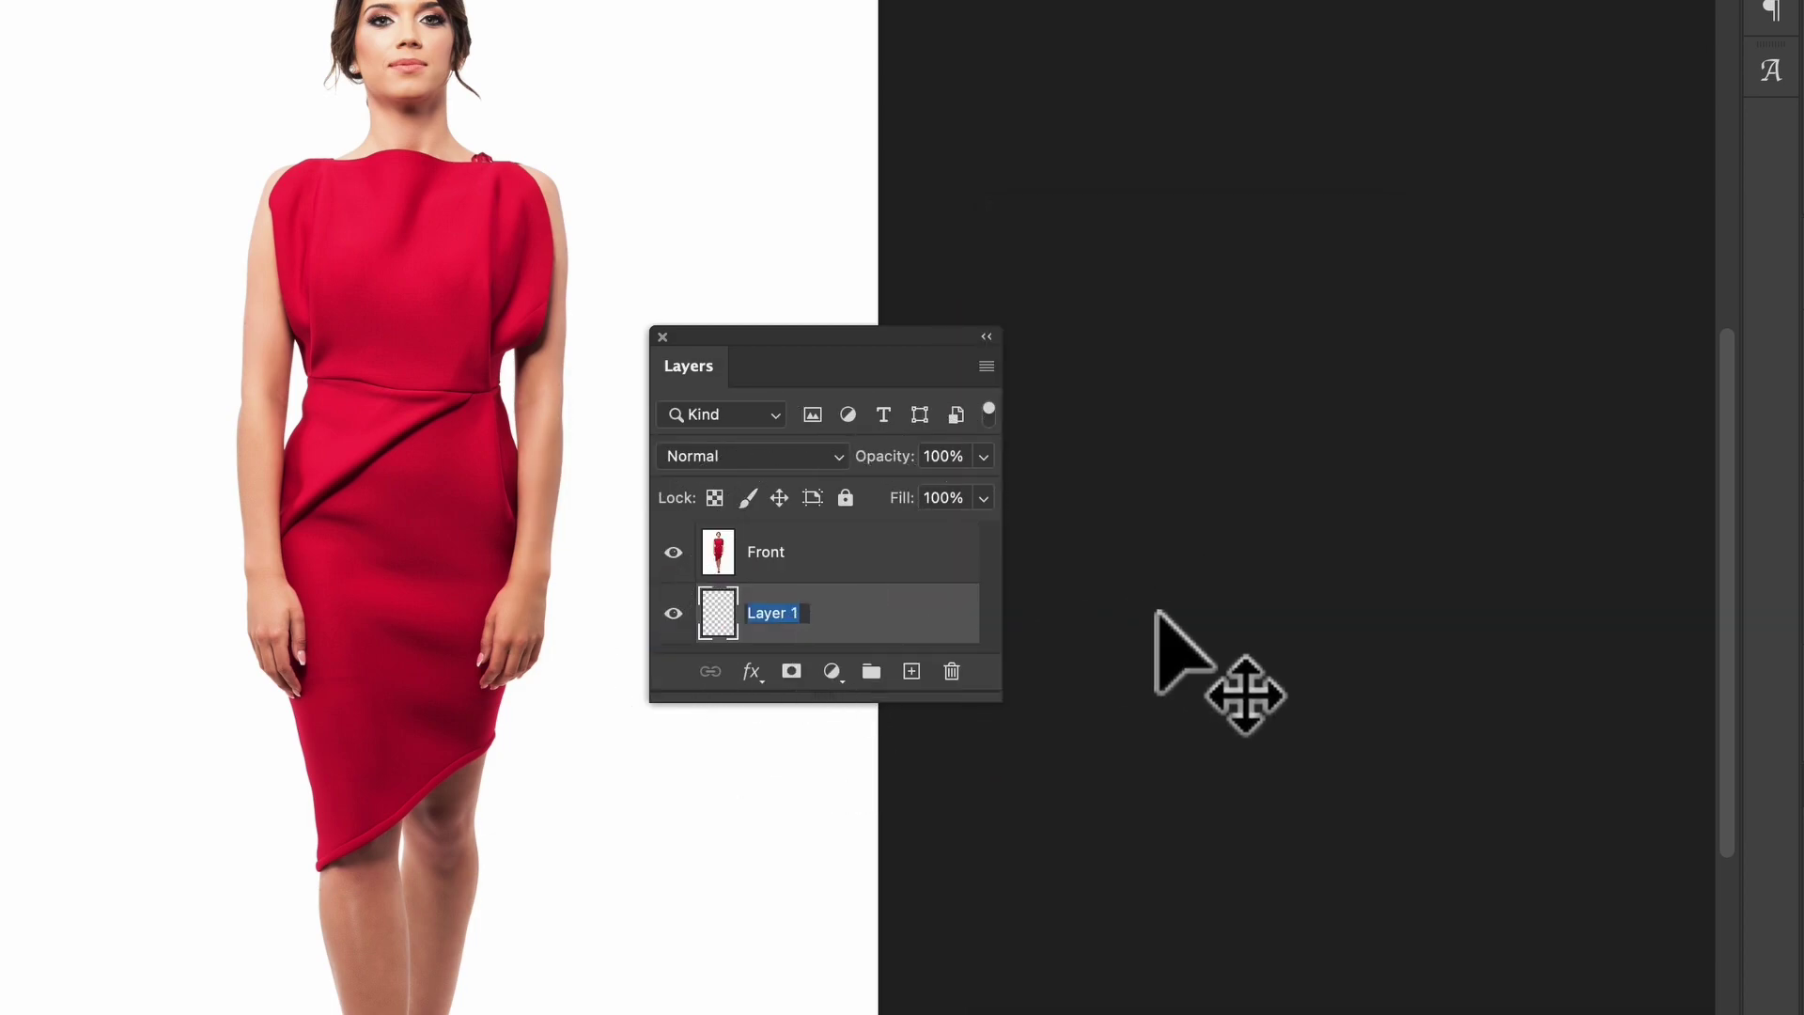
pyautogui.write('Background')
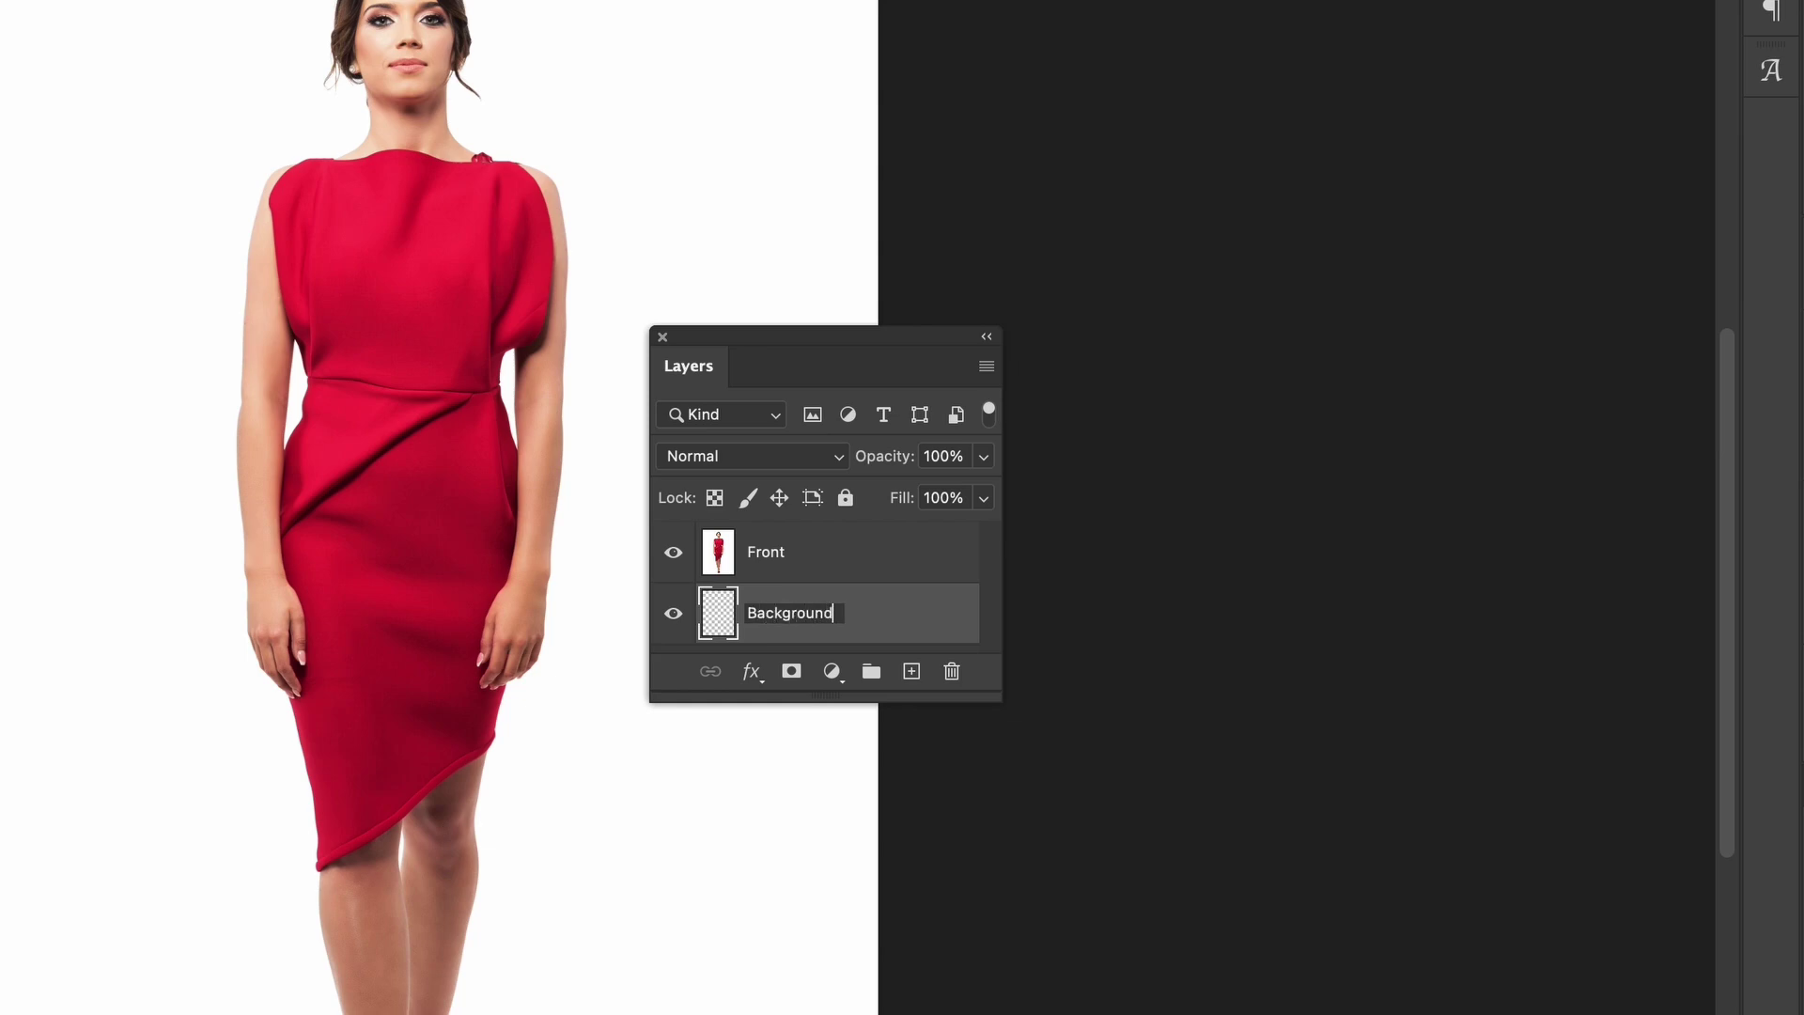
pyautogui.click(935, 608)
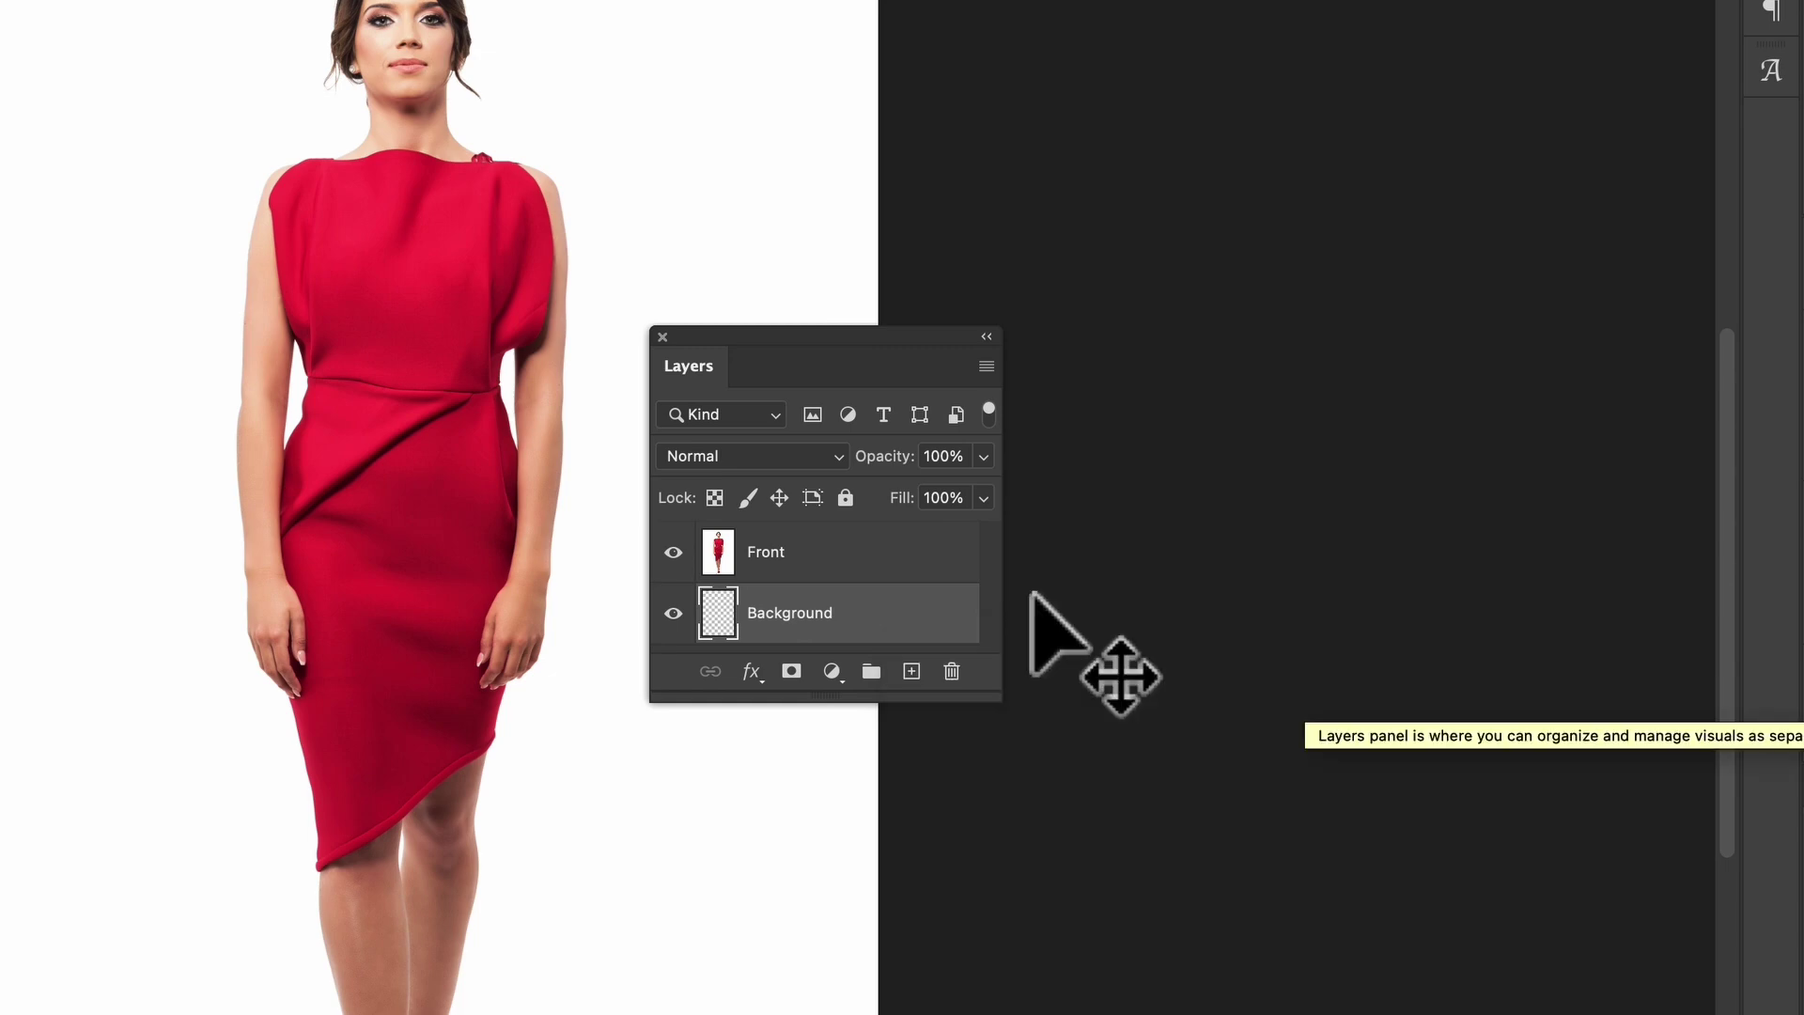
# Step: Fill the Background layer with black in Normal mode at 100% opacity
pyautogui.hotkey('shift', 'F5')
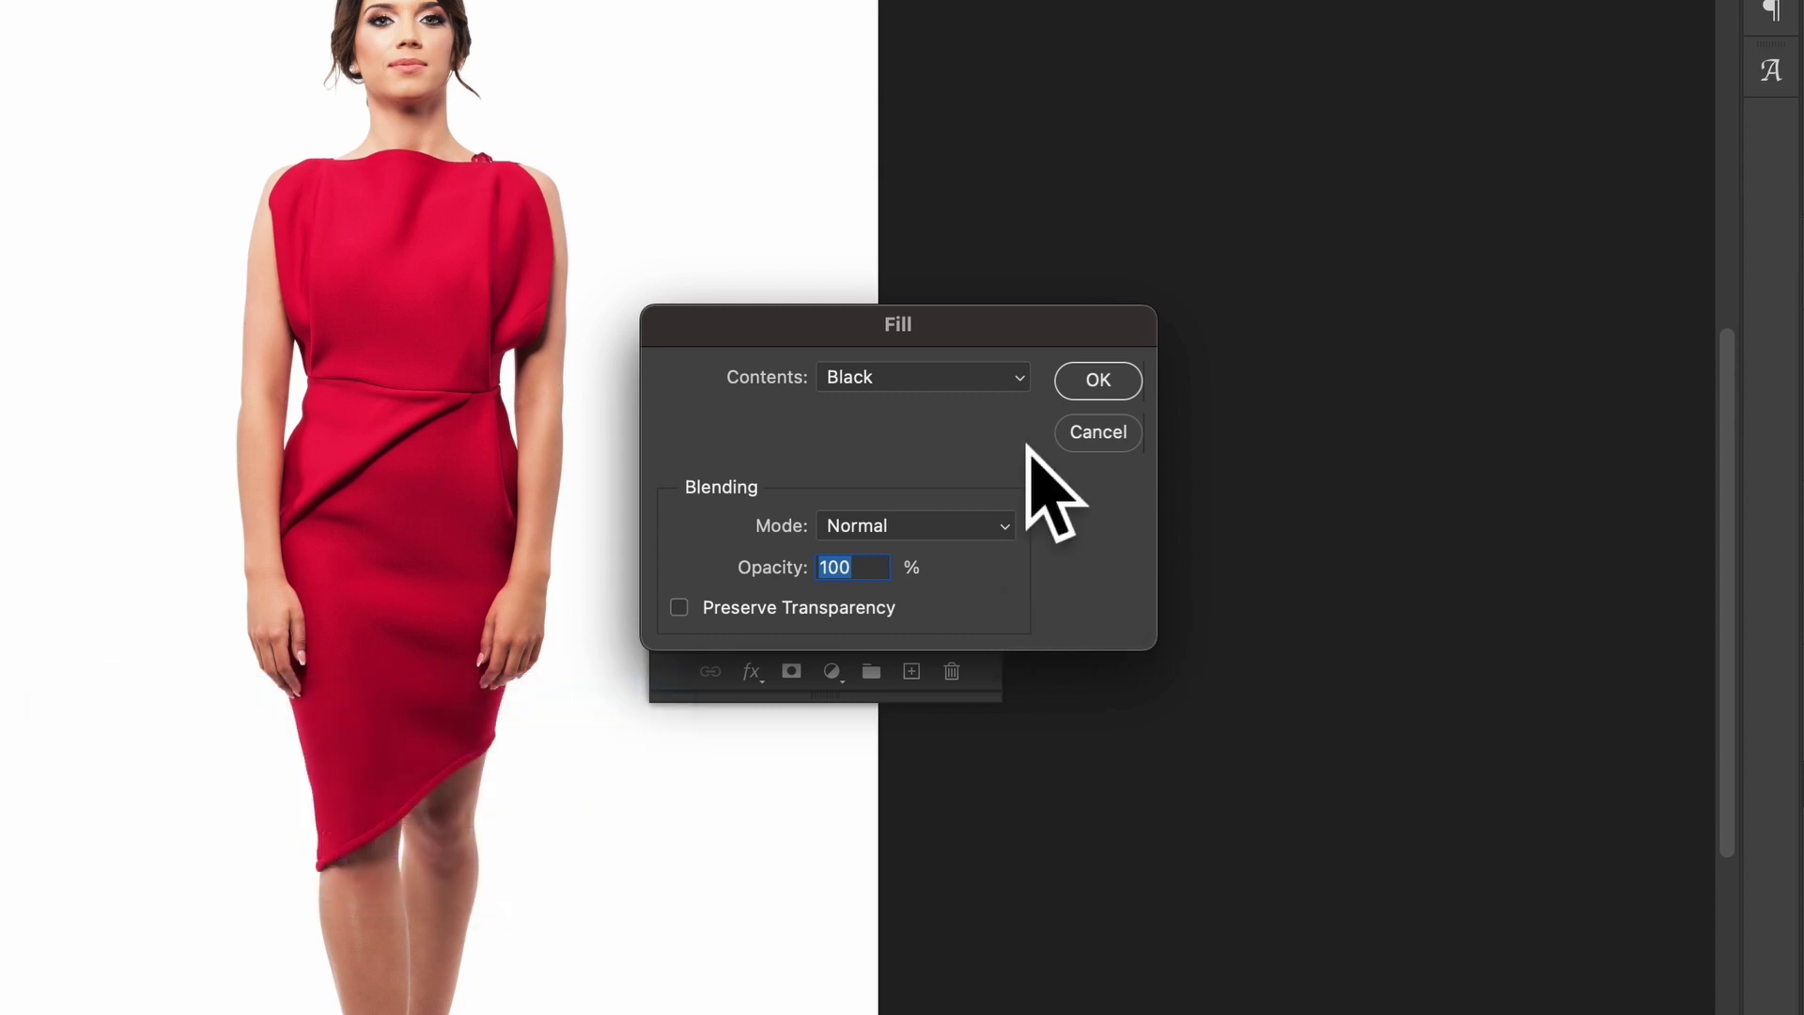
pyautogui.click(1017, 380)
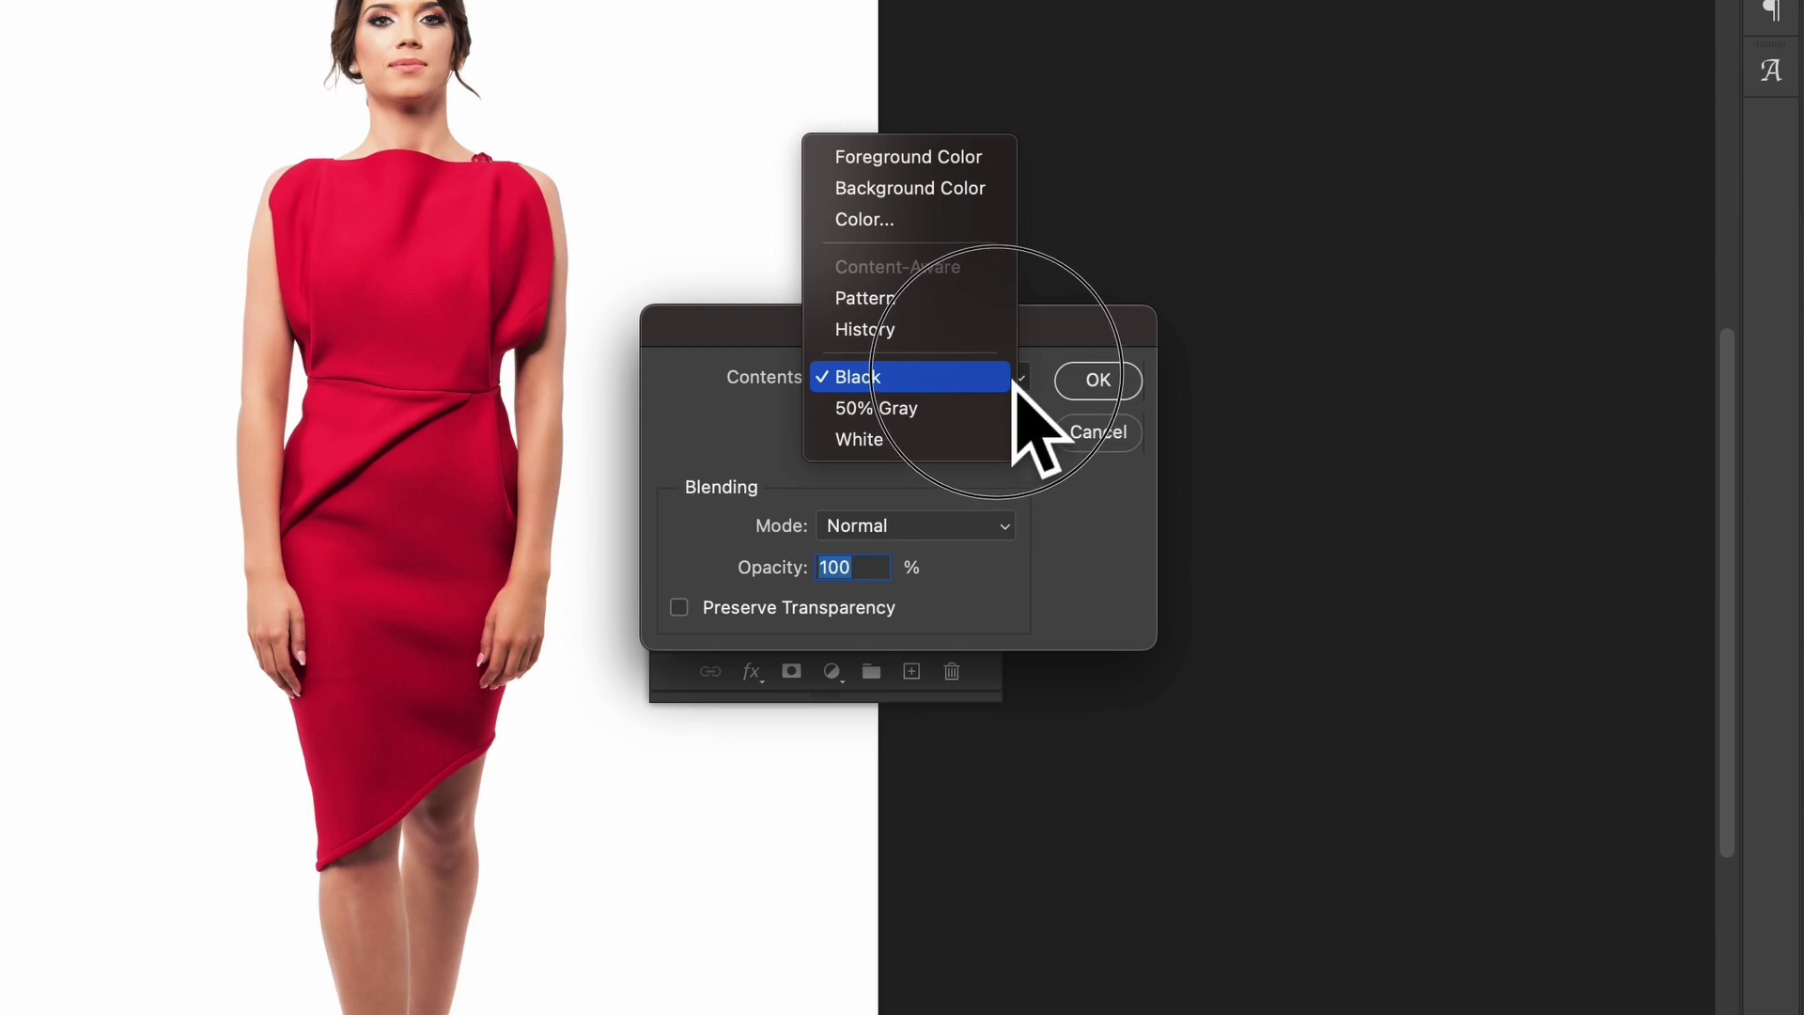
pyautogui.click(992, 380)
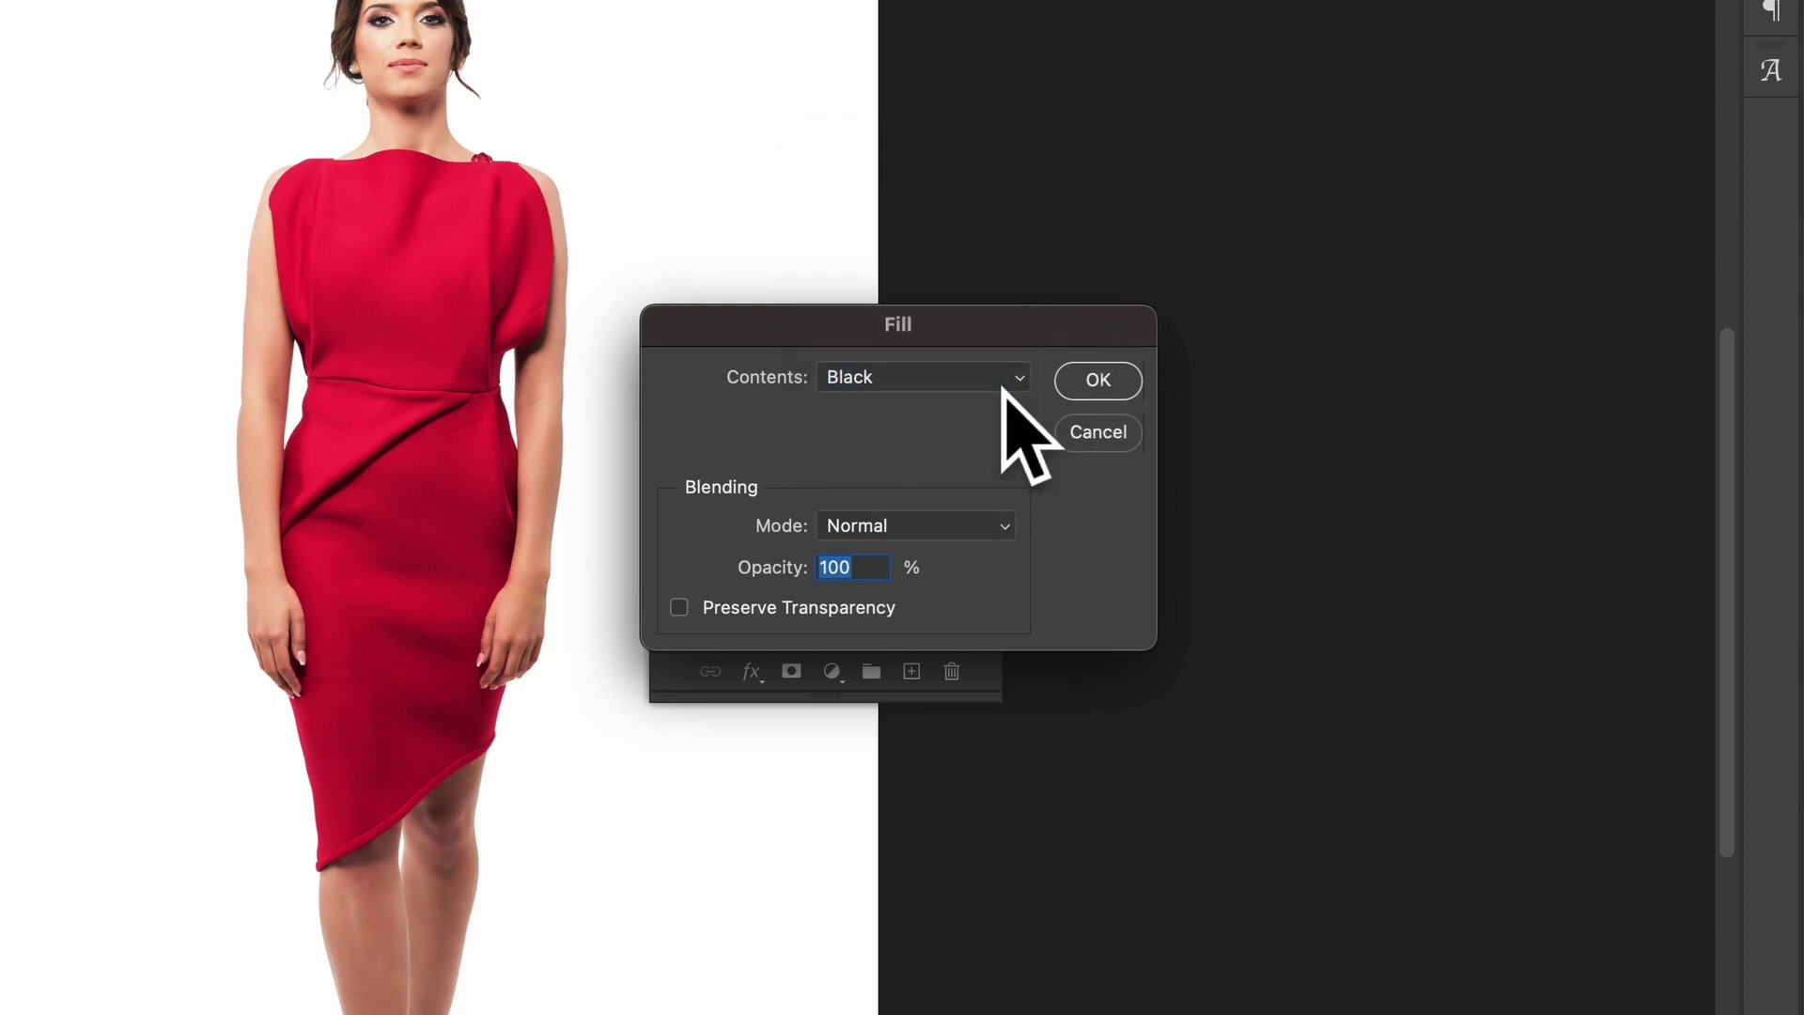
pyautogui.click(1096, 383)
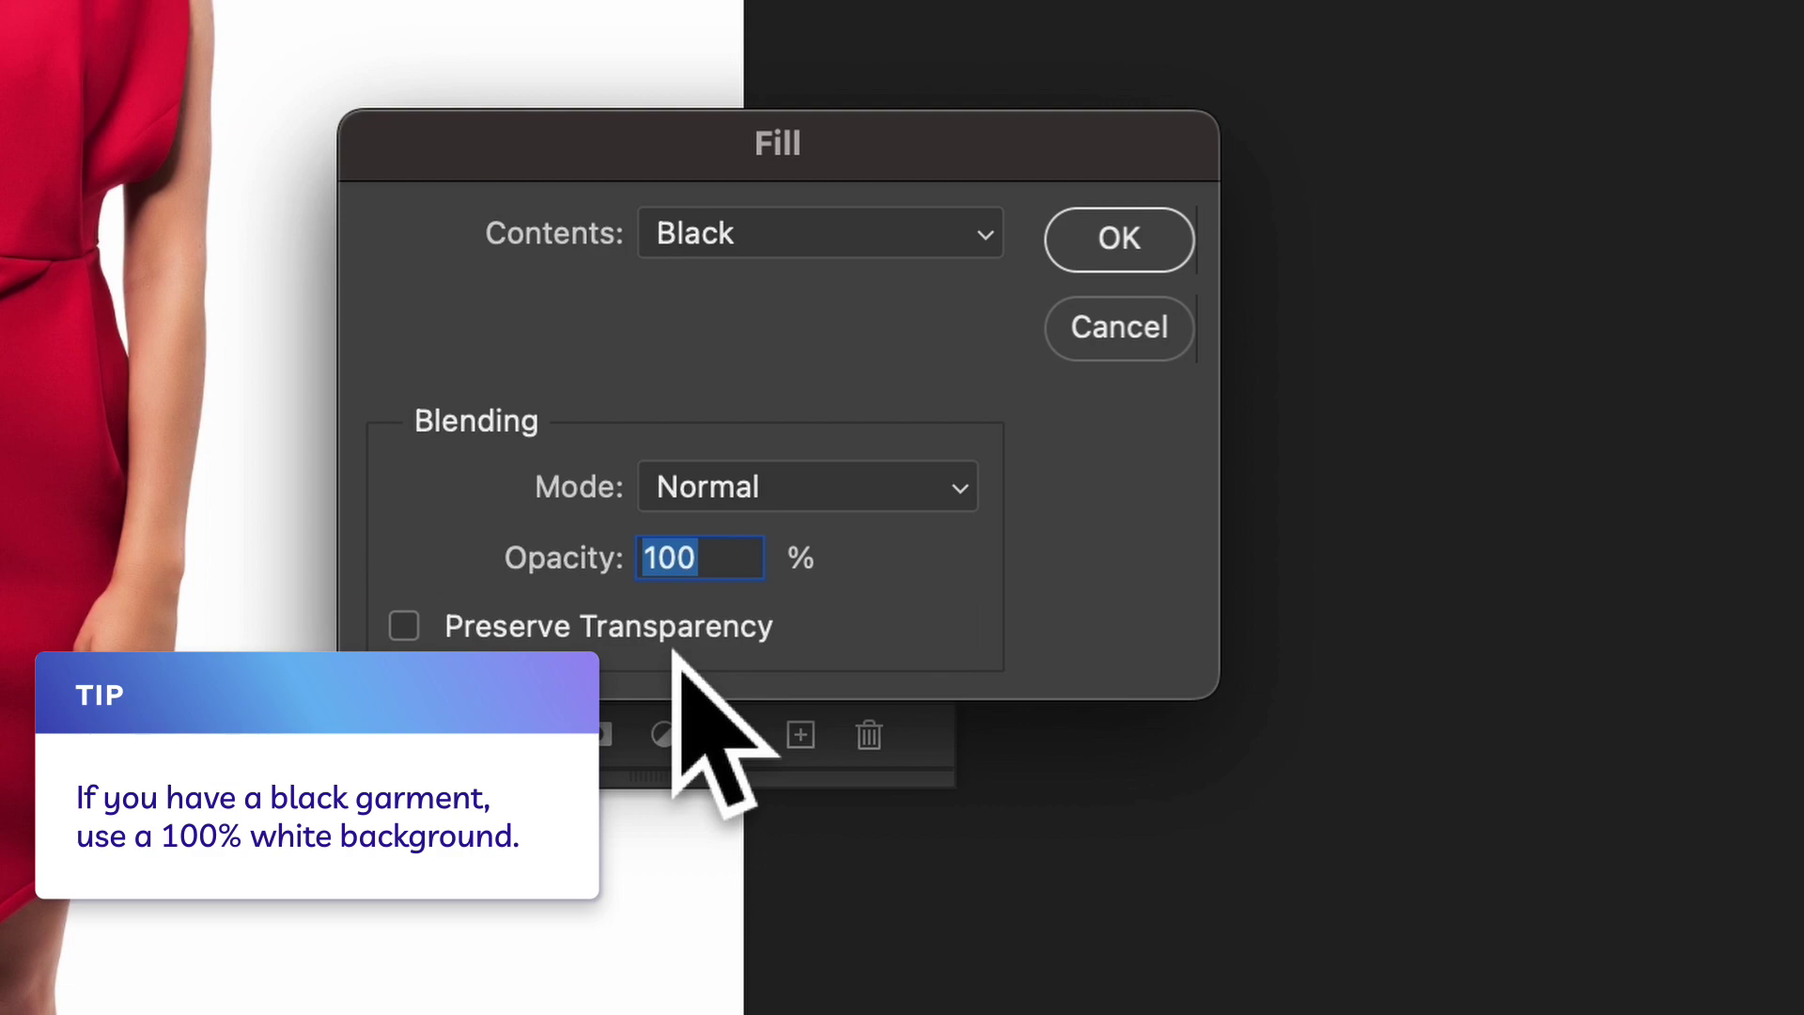
pyautogui.click(808, 230)
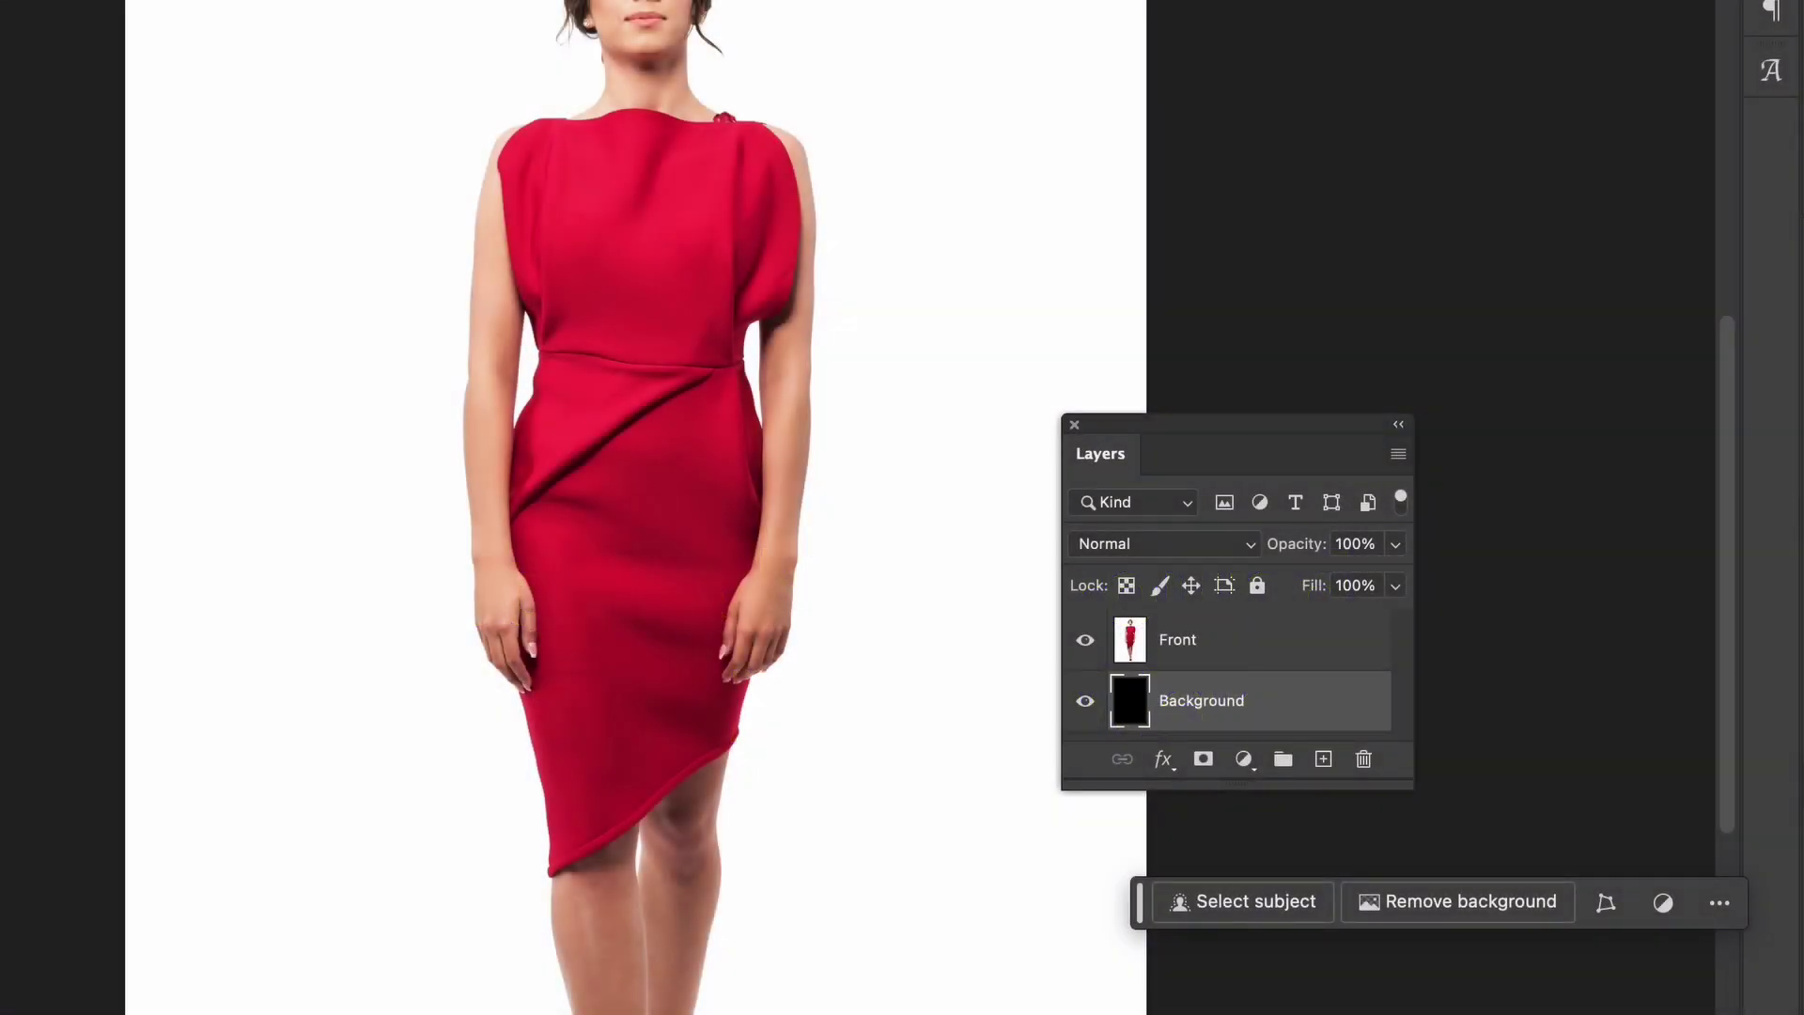
# Step: Select the Front layer, choose the Magic Wand tool and open the Select and Mask workspace
pyautogui.click(1294, 662)
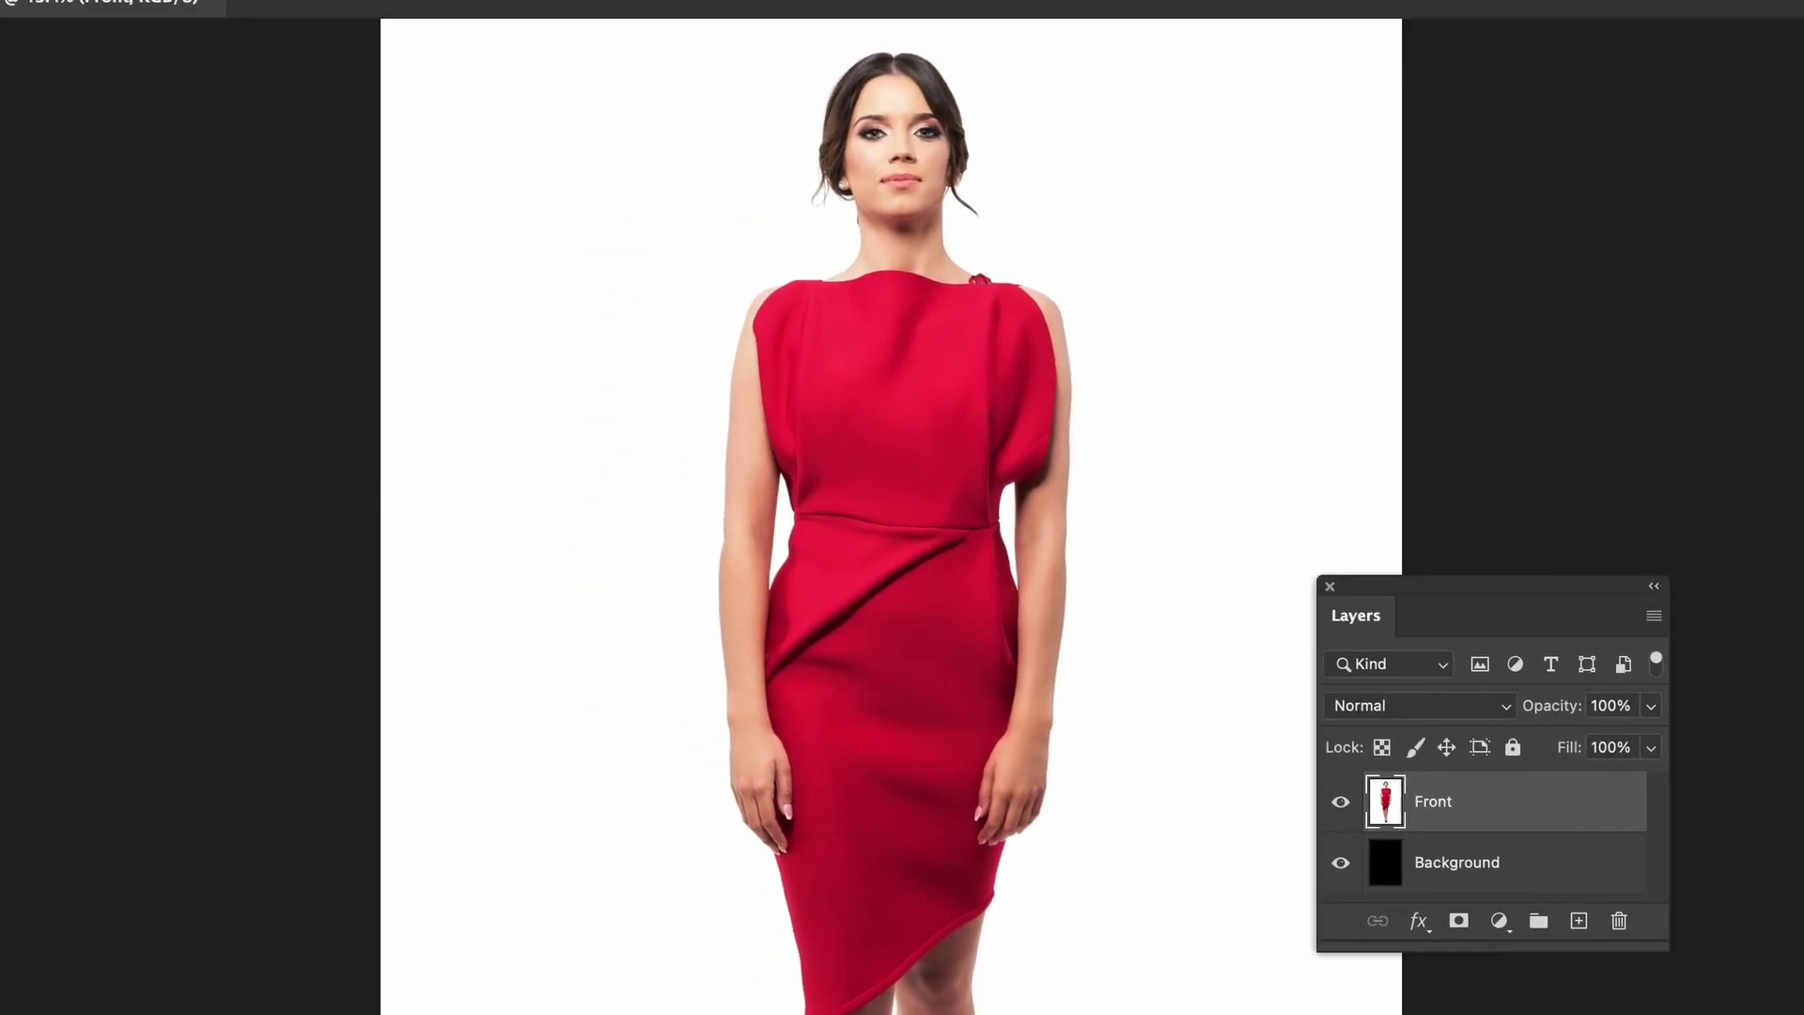
pyautogui.click(0, 0)
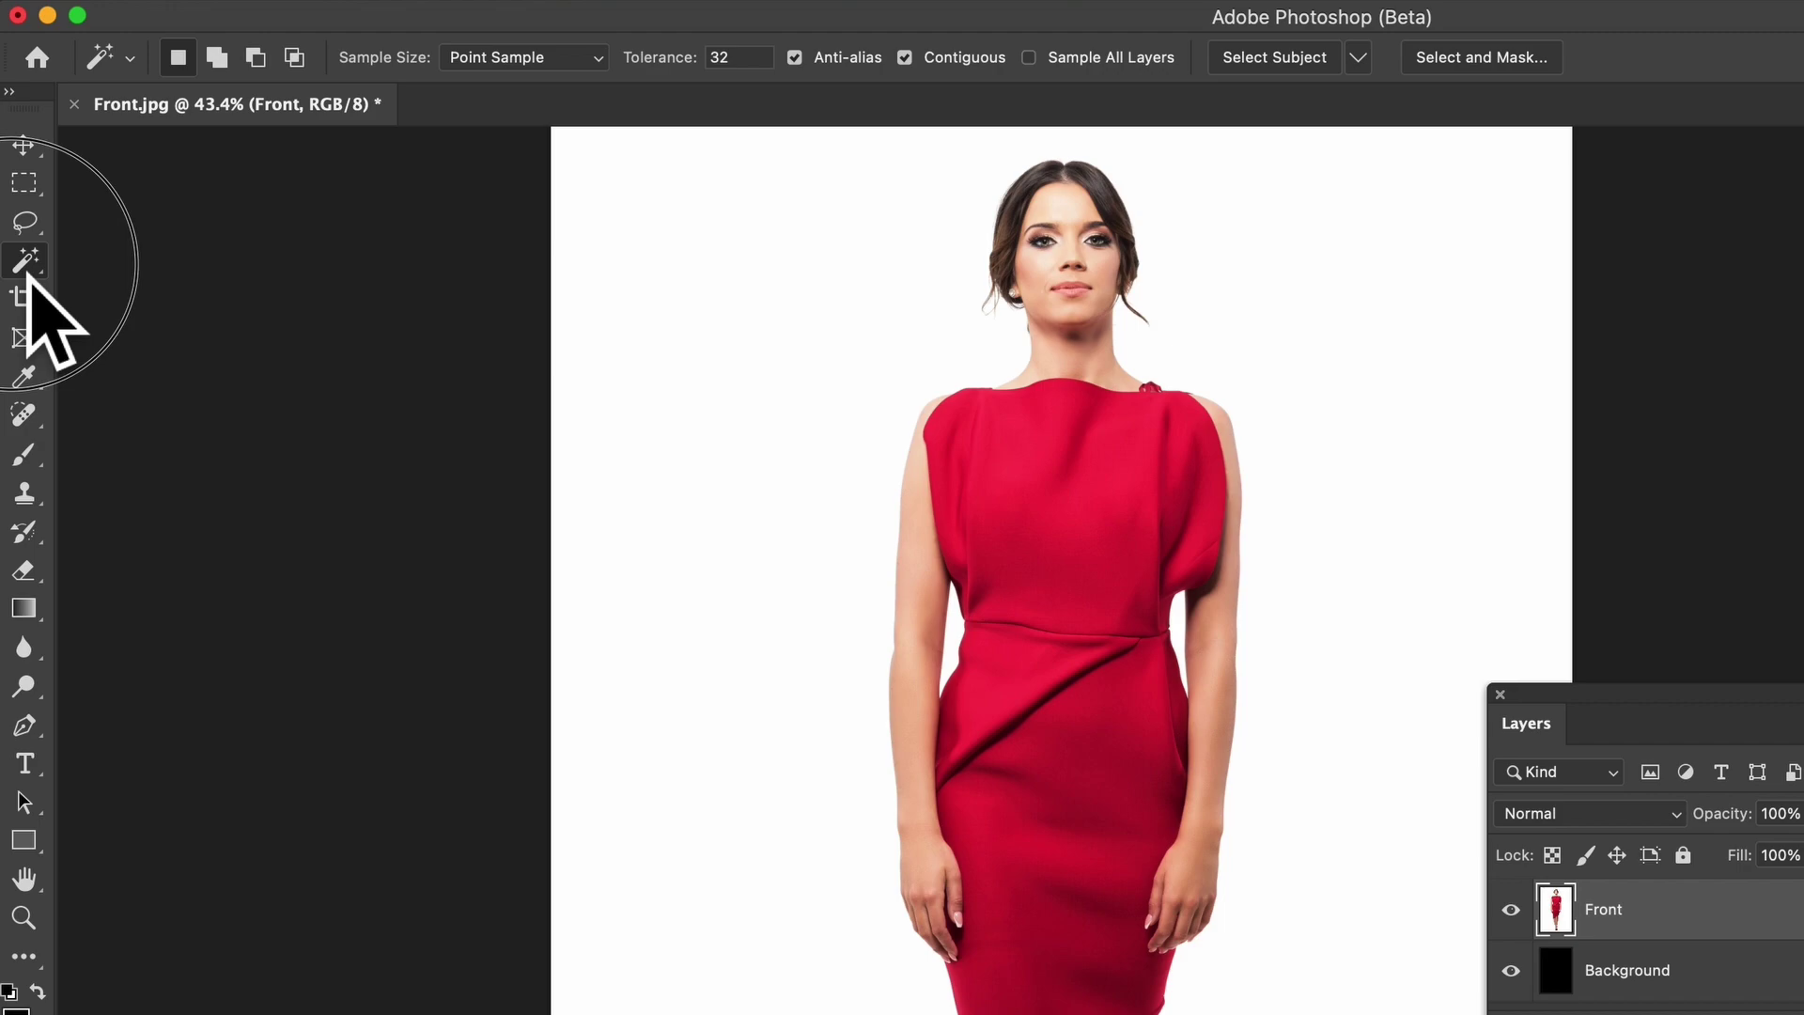
pyautogui.click(29, 272)
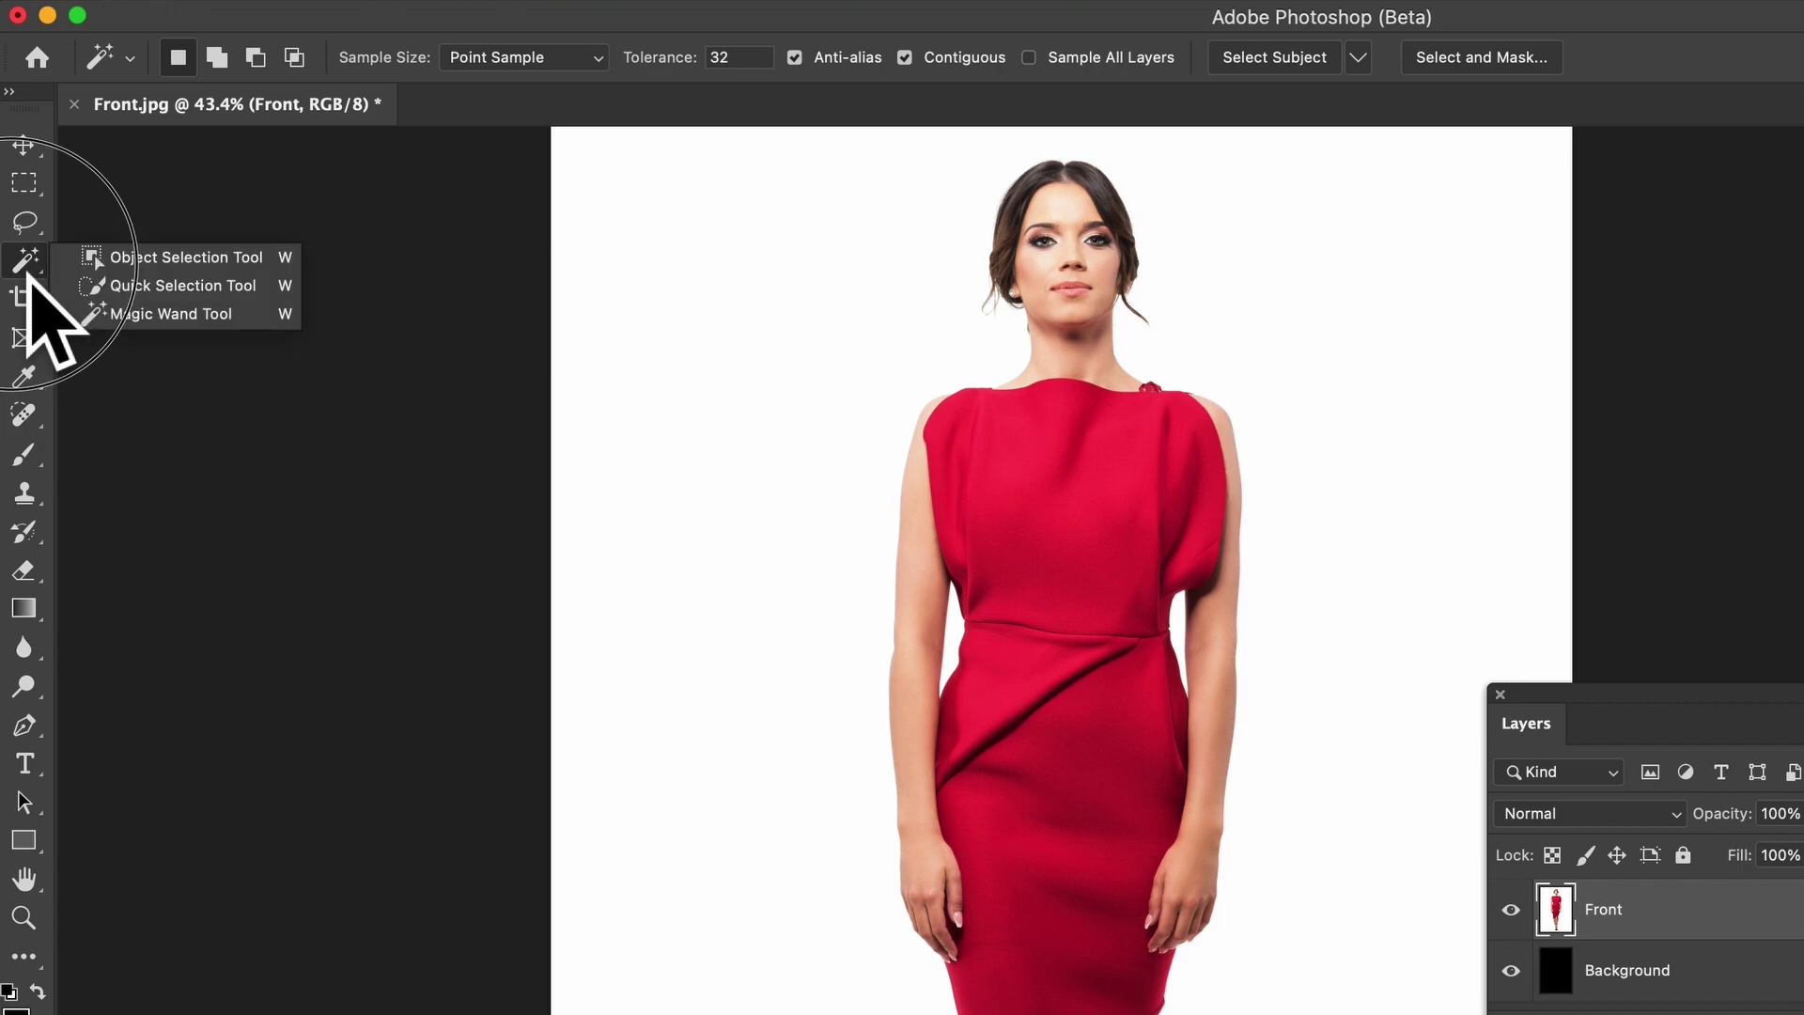
pyautogui.click(173, 316)
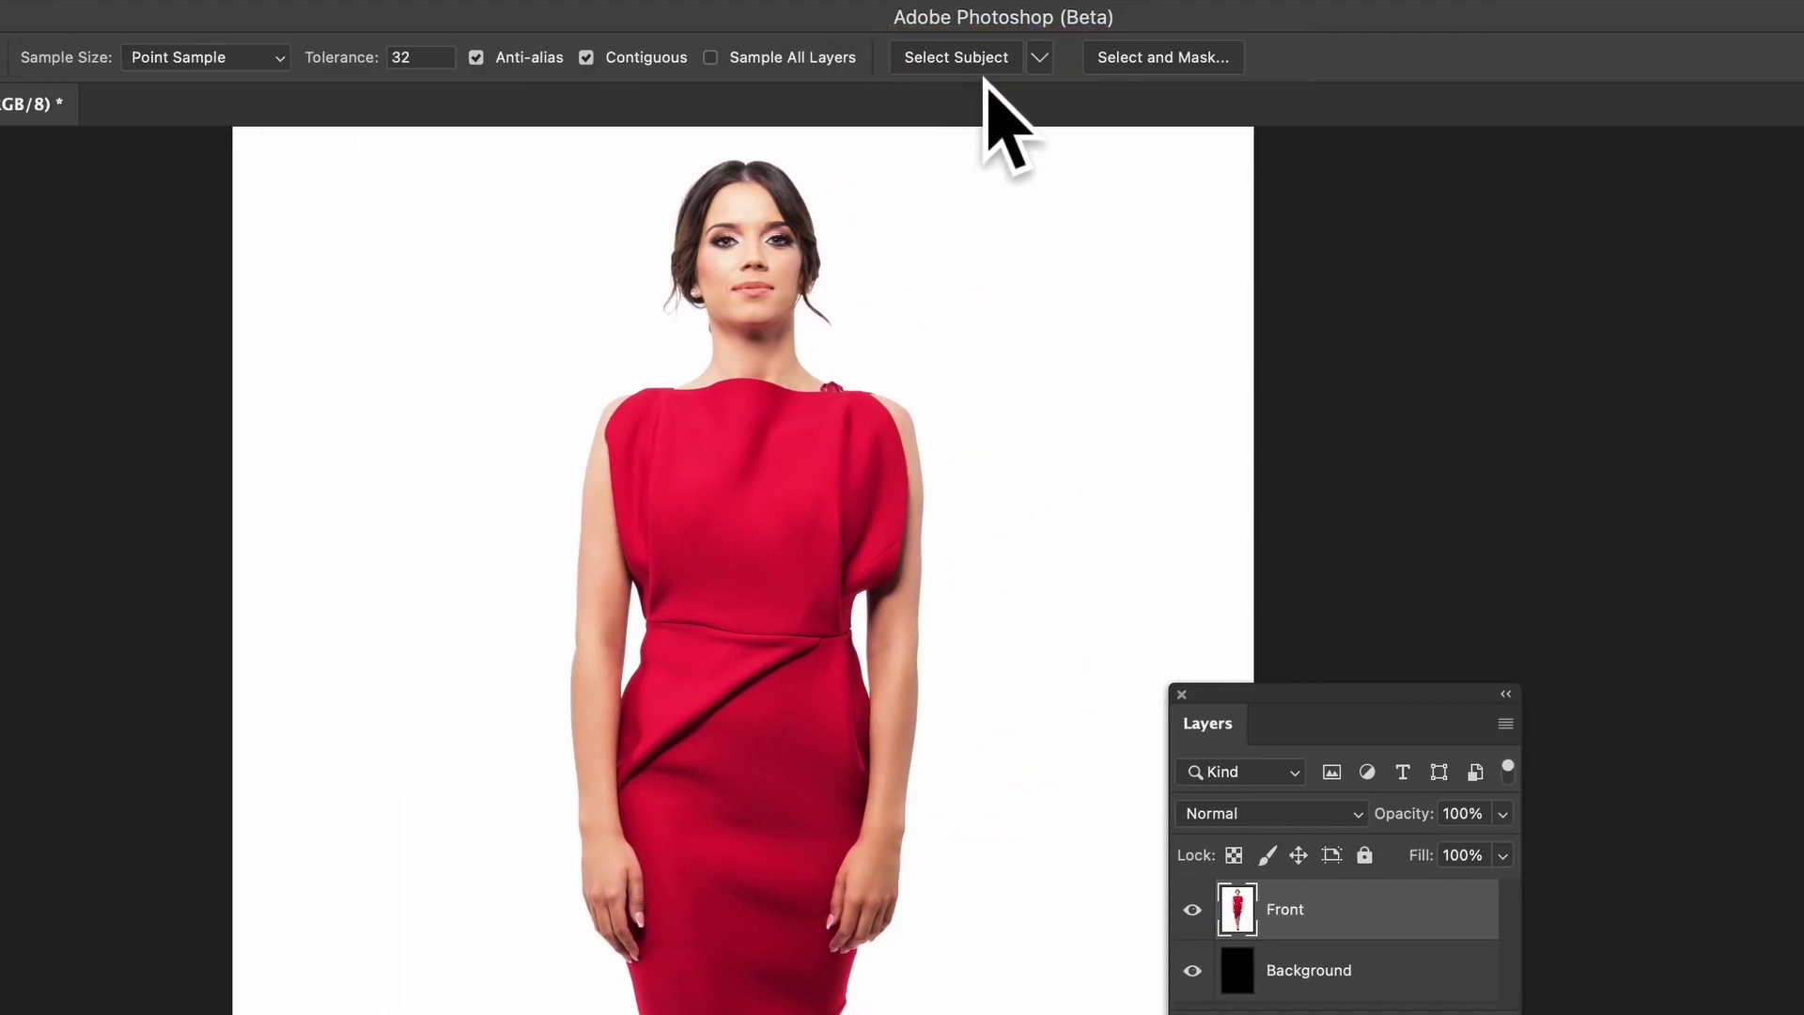
pyautogui.click(1165, 70)
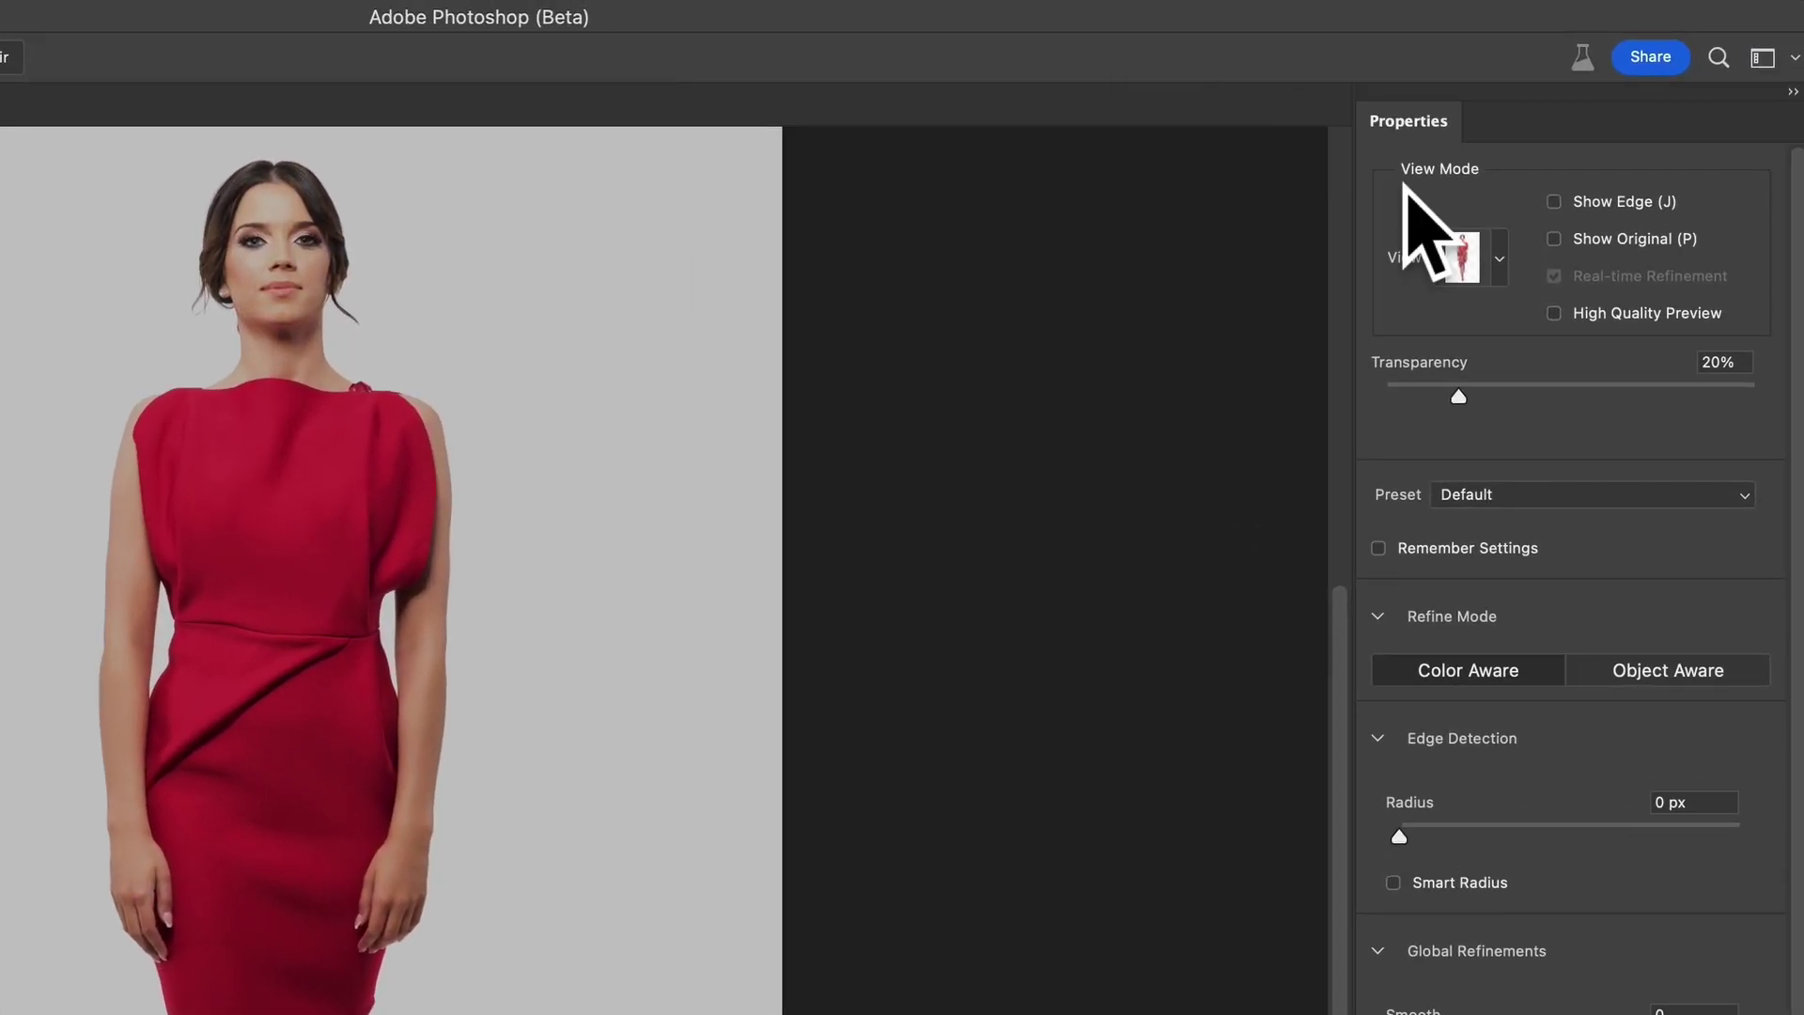
# Step: Set the view mode to On Layers and automatically select the subject of the photo
pyautogui.click(1507, 267)
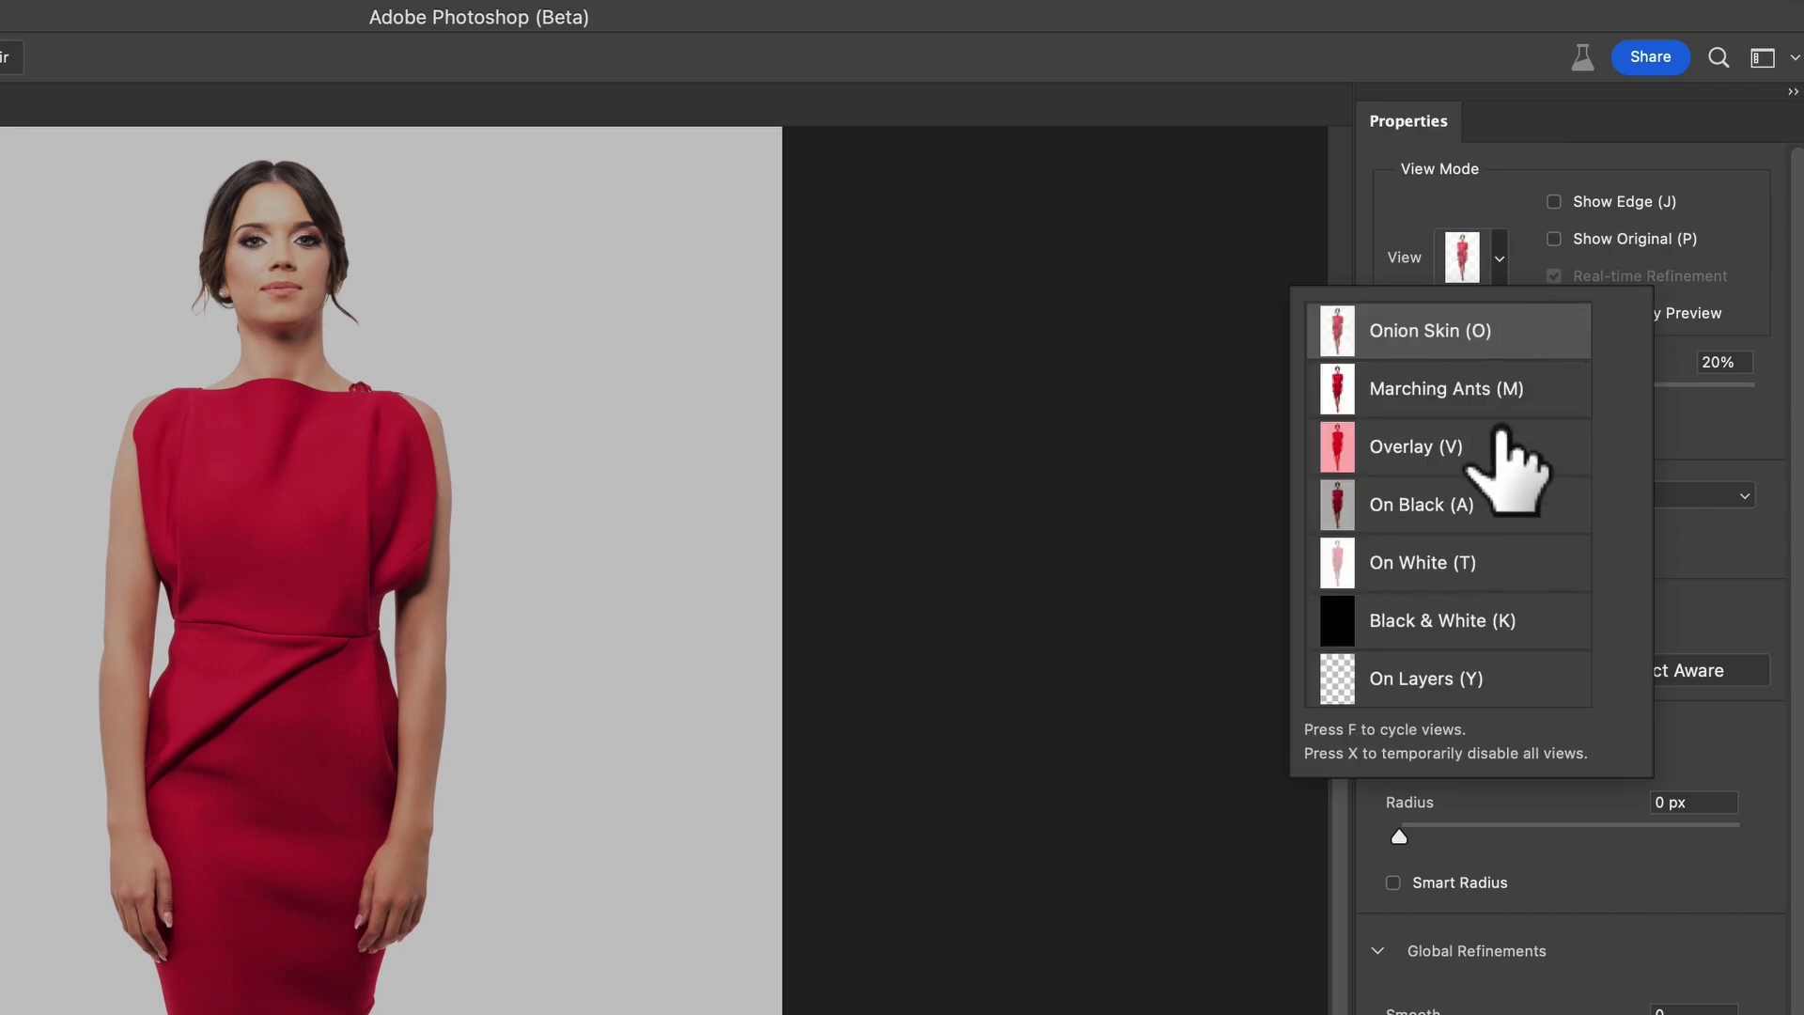
pyautogui.click(1482, 686)
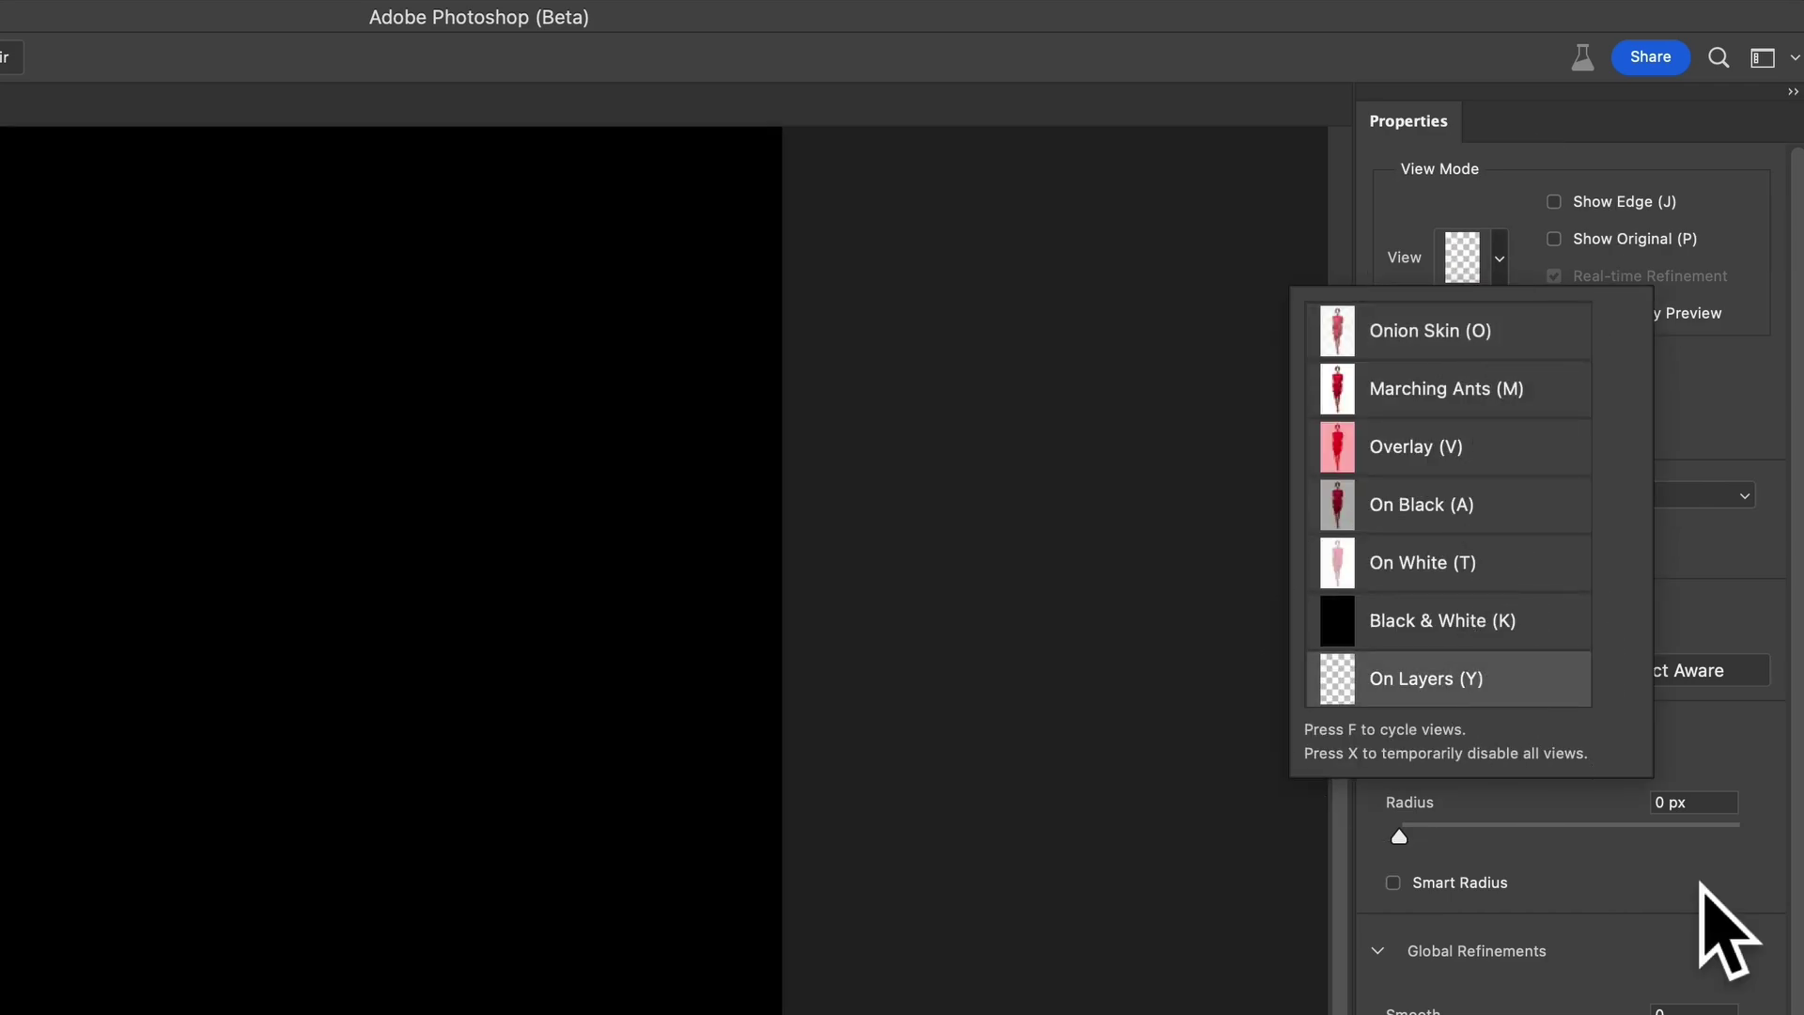
pyautogui.click(1701, 888)
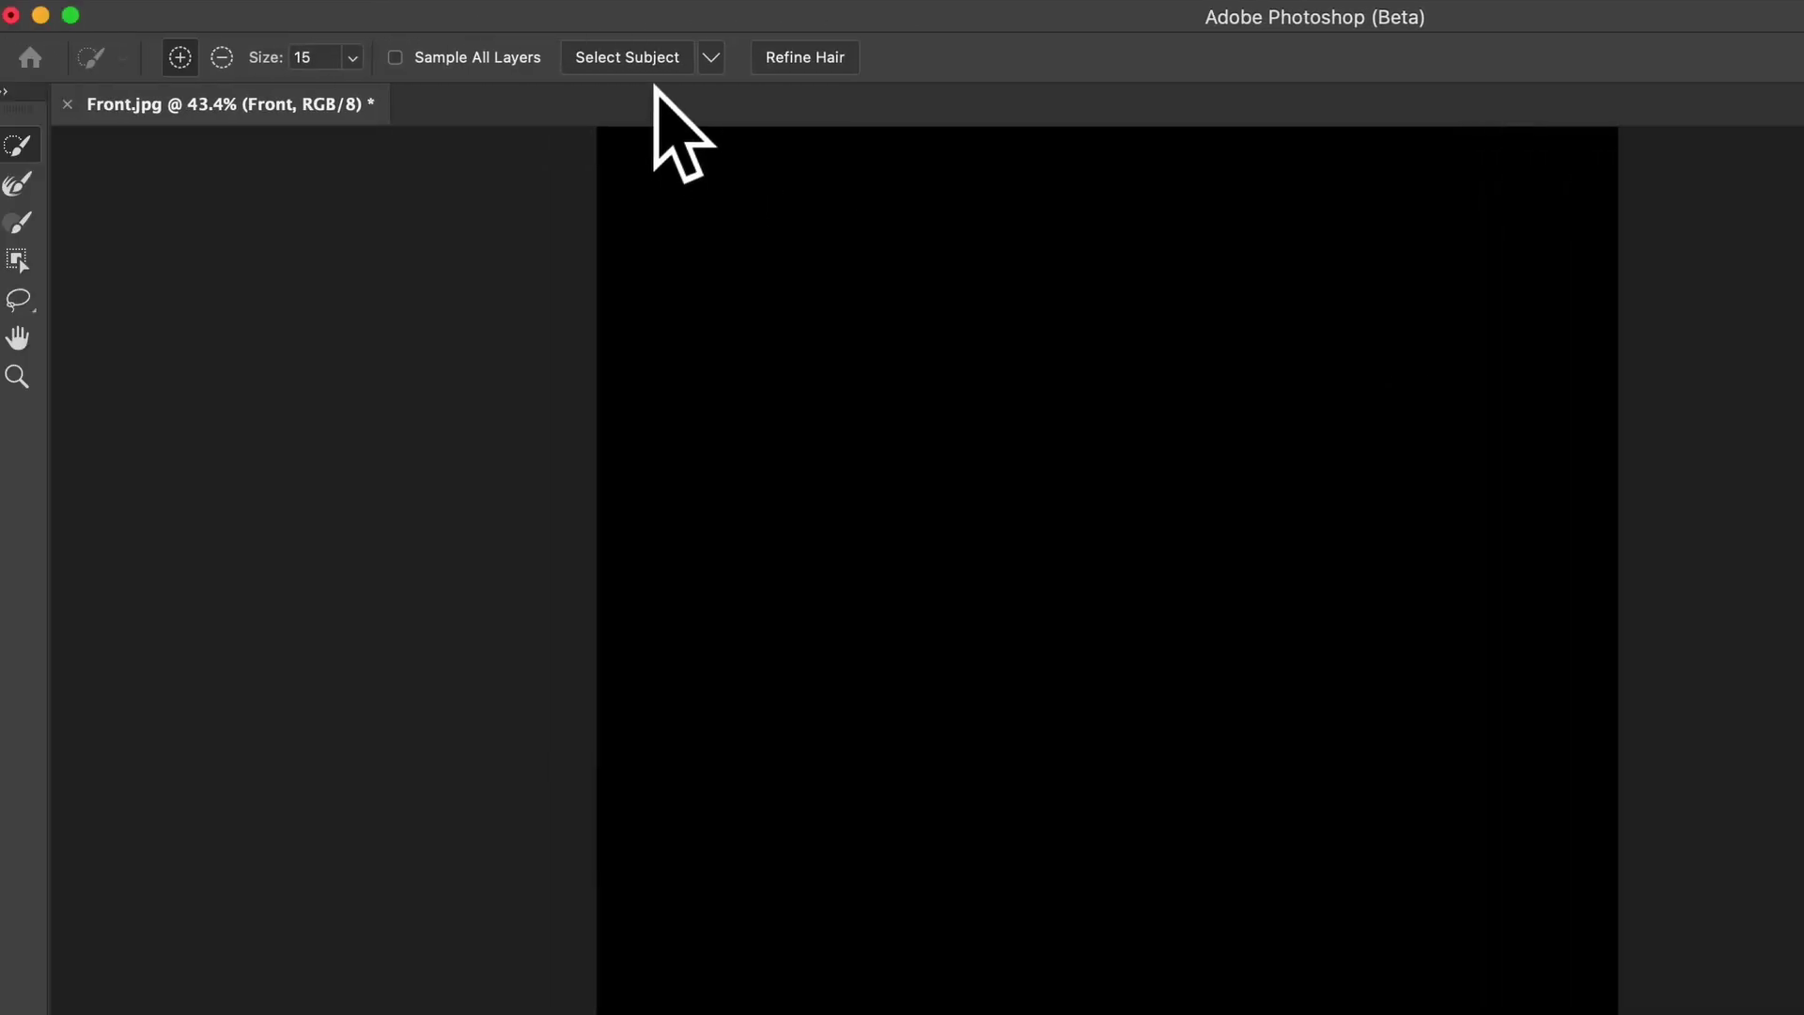
pyautogui.click(656, 72)
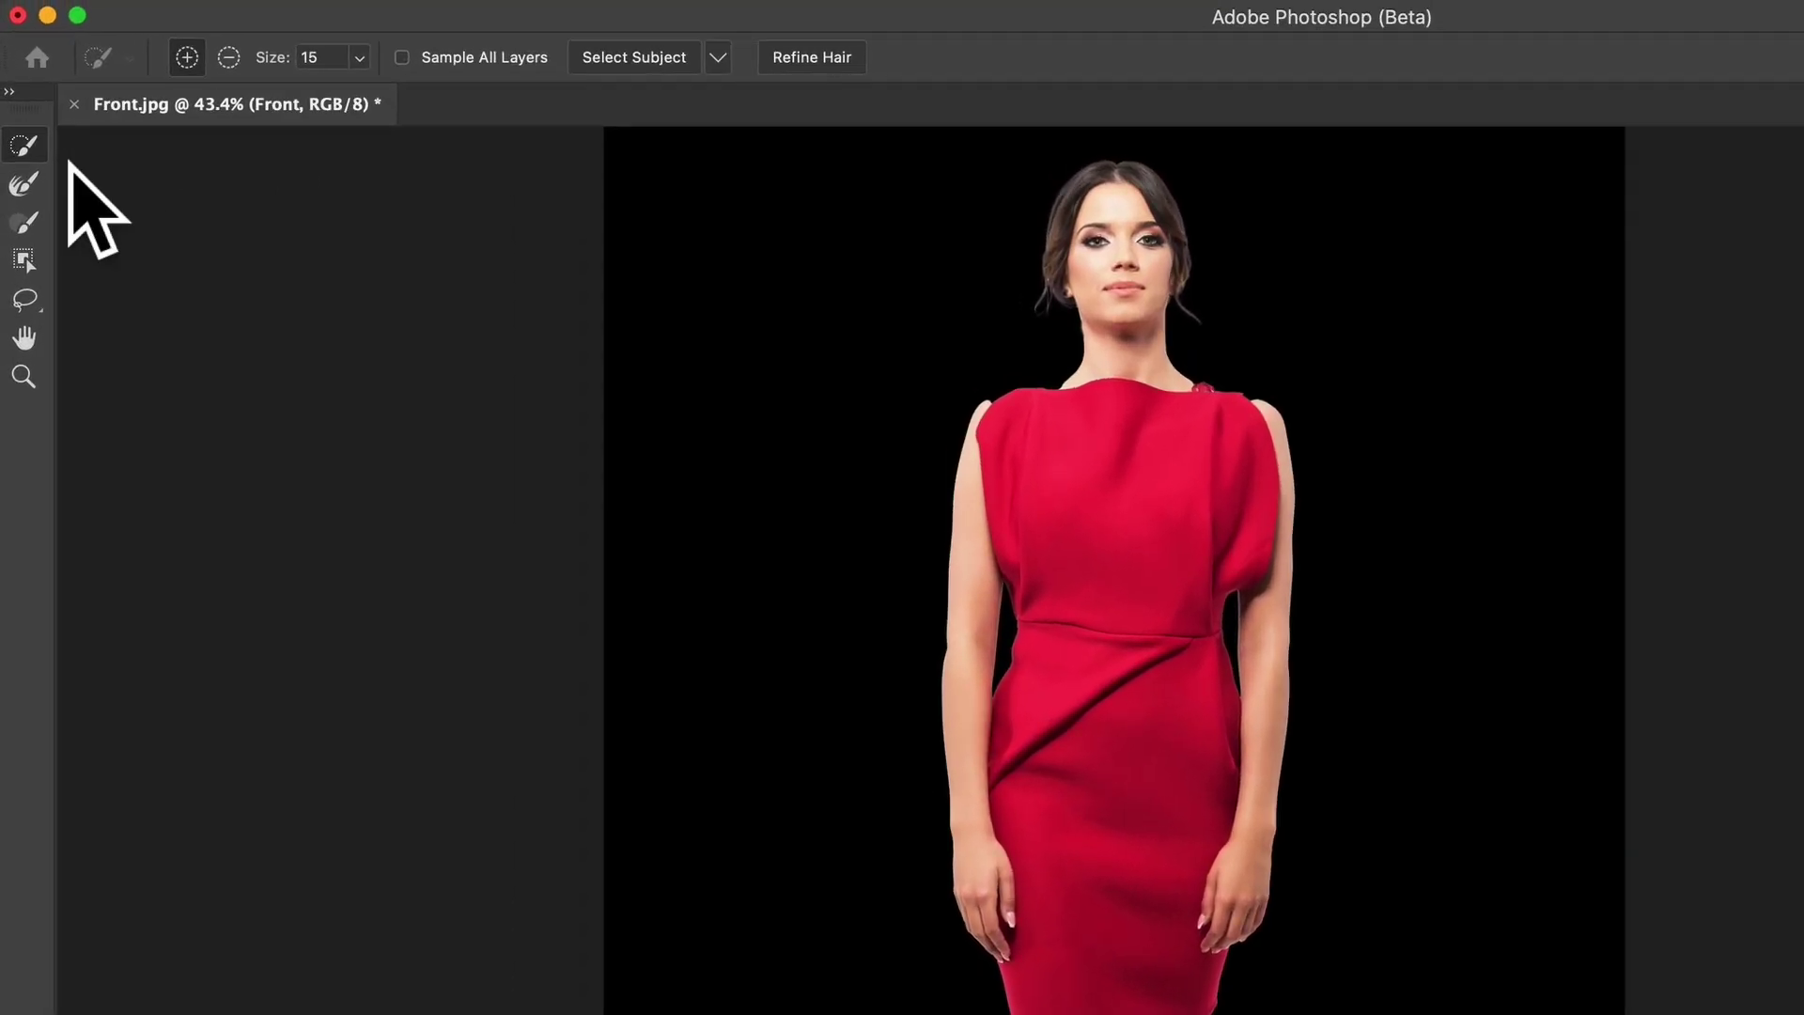
pyautogui.click(24, 106)
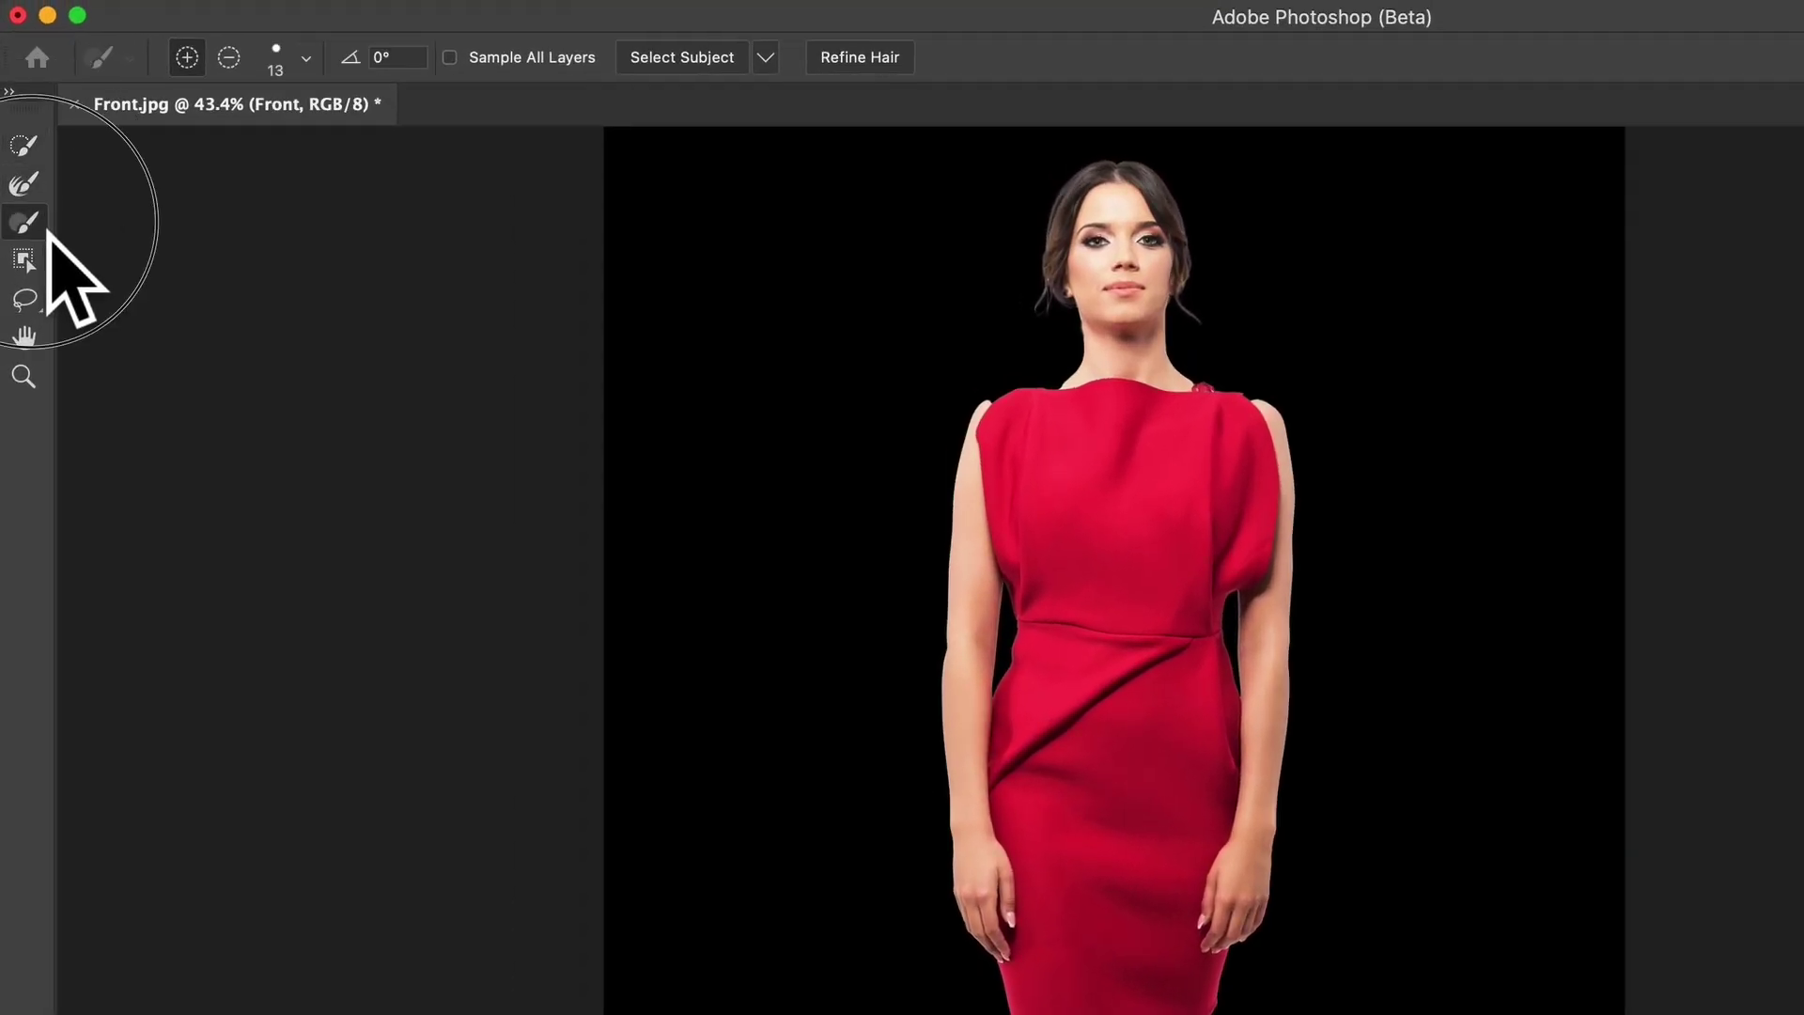
pyautogui.click(37, 261)
pyautogui.click(30, 299)
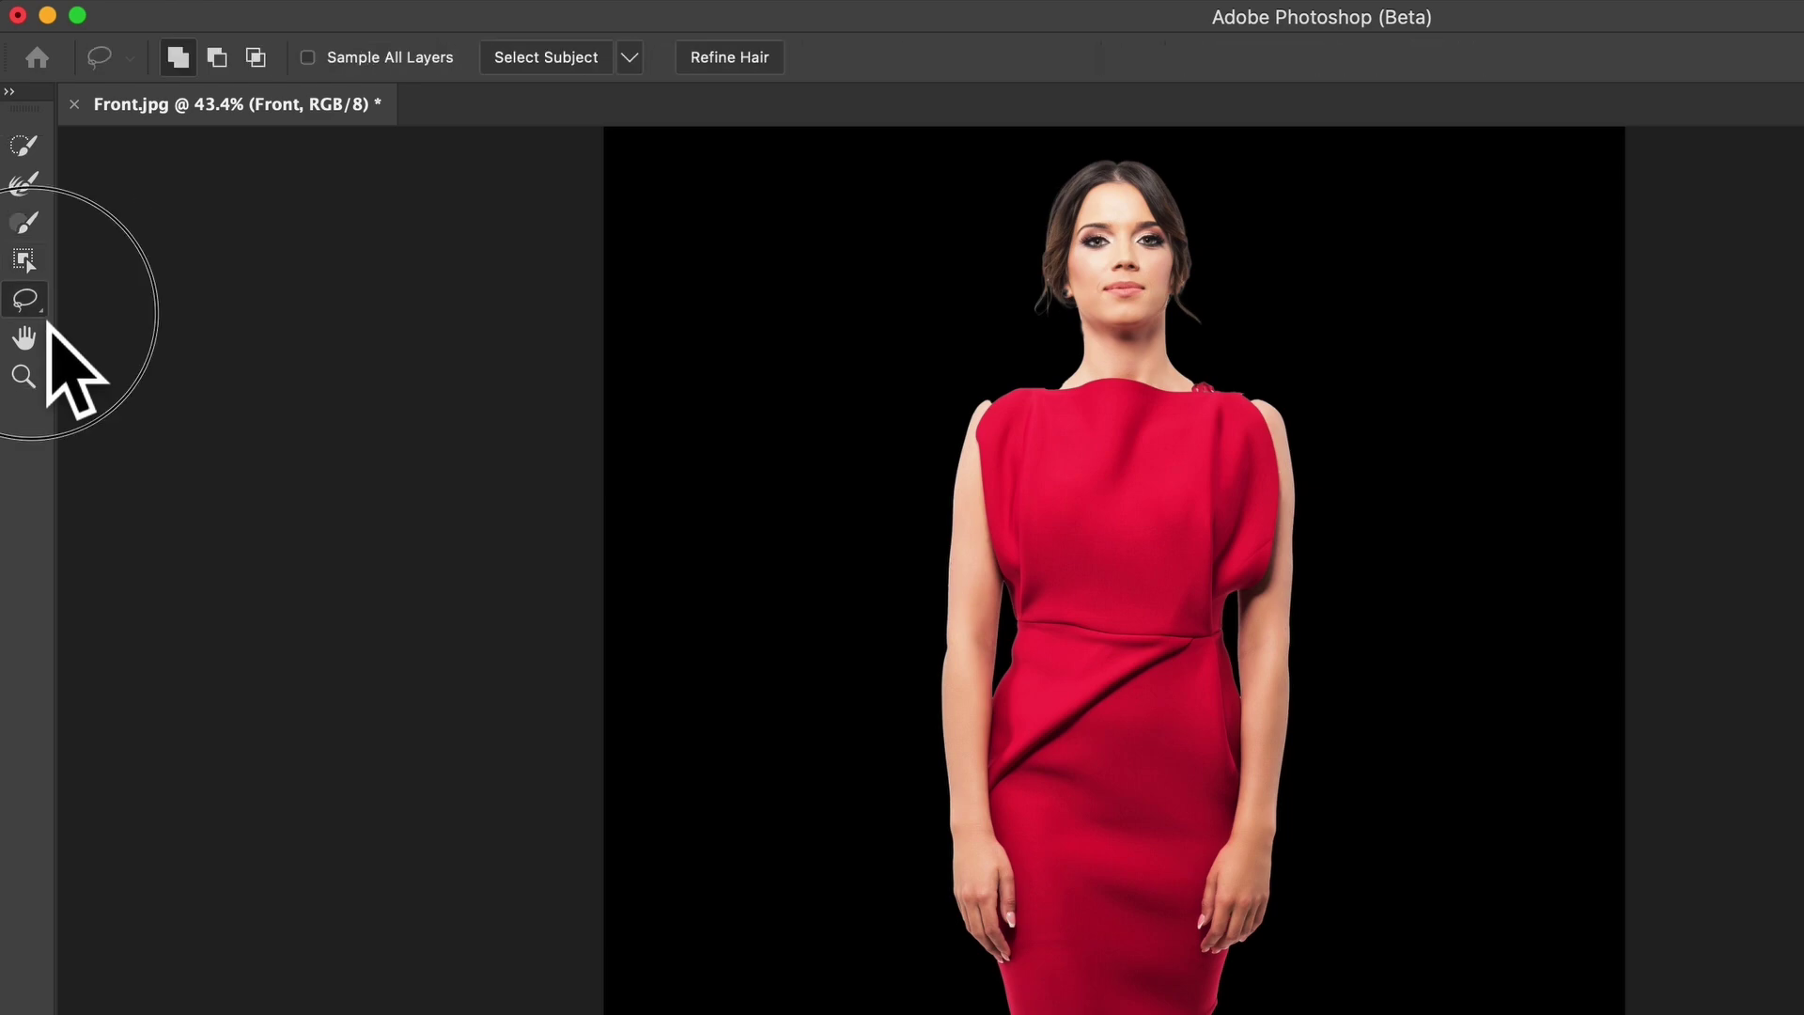
pyautogui.click(38, 158)
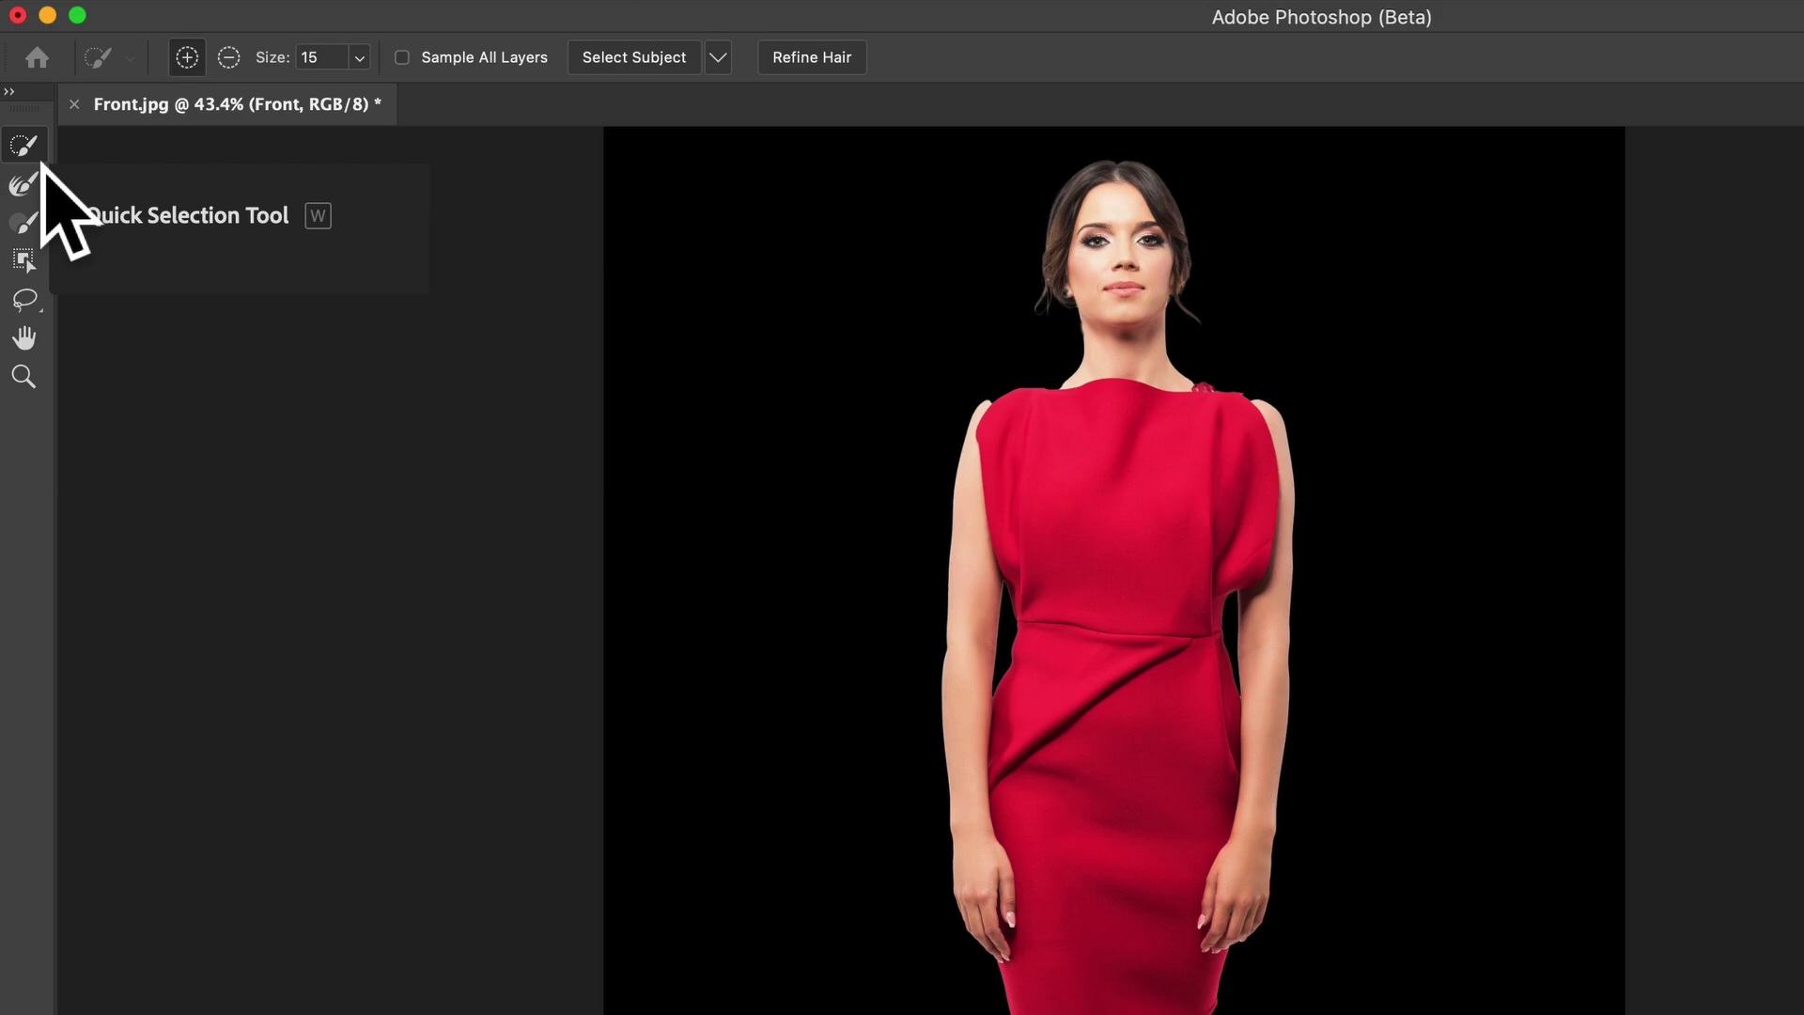
# Step: Refine the selection edge in the gap between the arm and the dress's waist with the Refine Edge Brush
pyautogui.scroll(10, 918, 455)
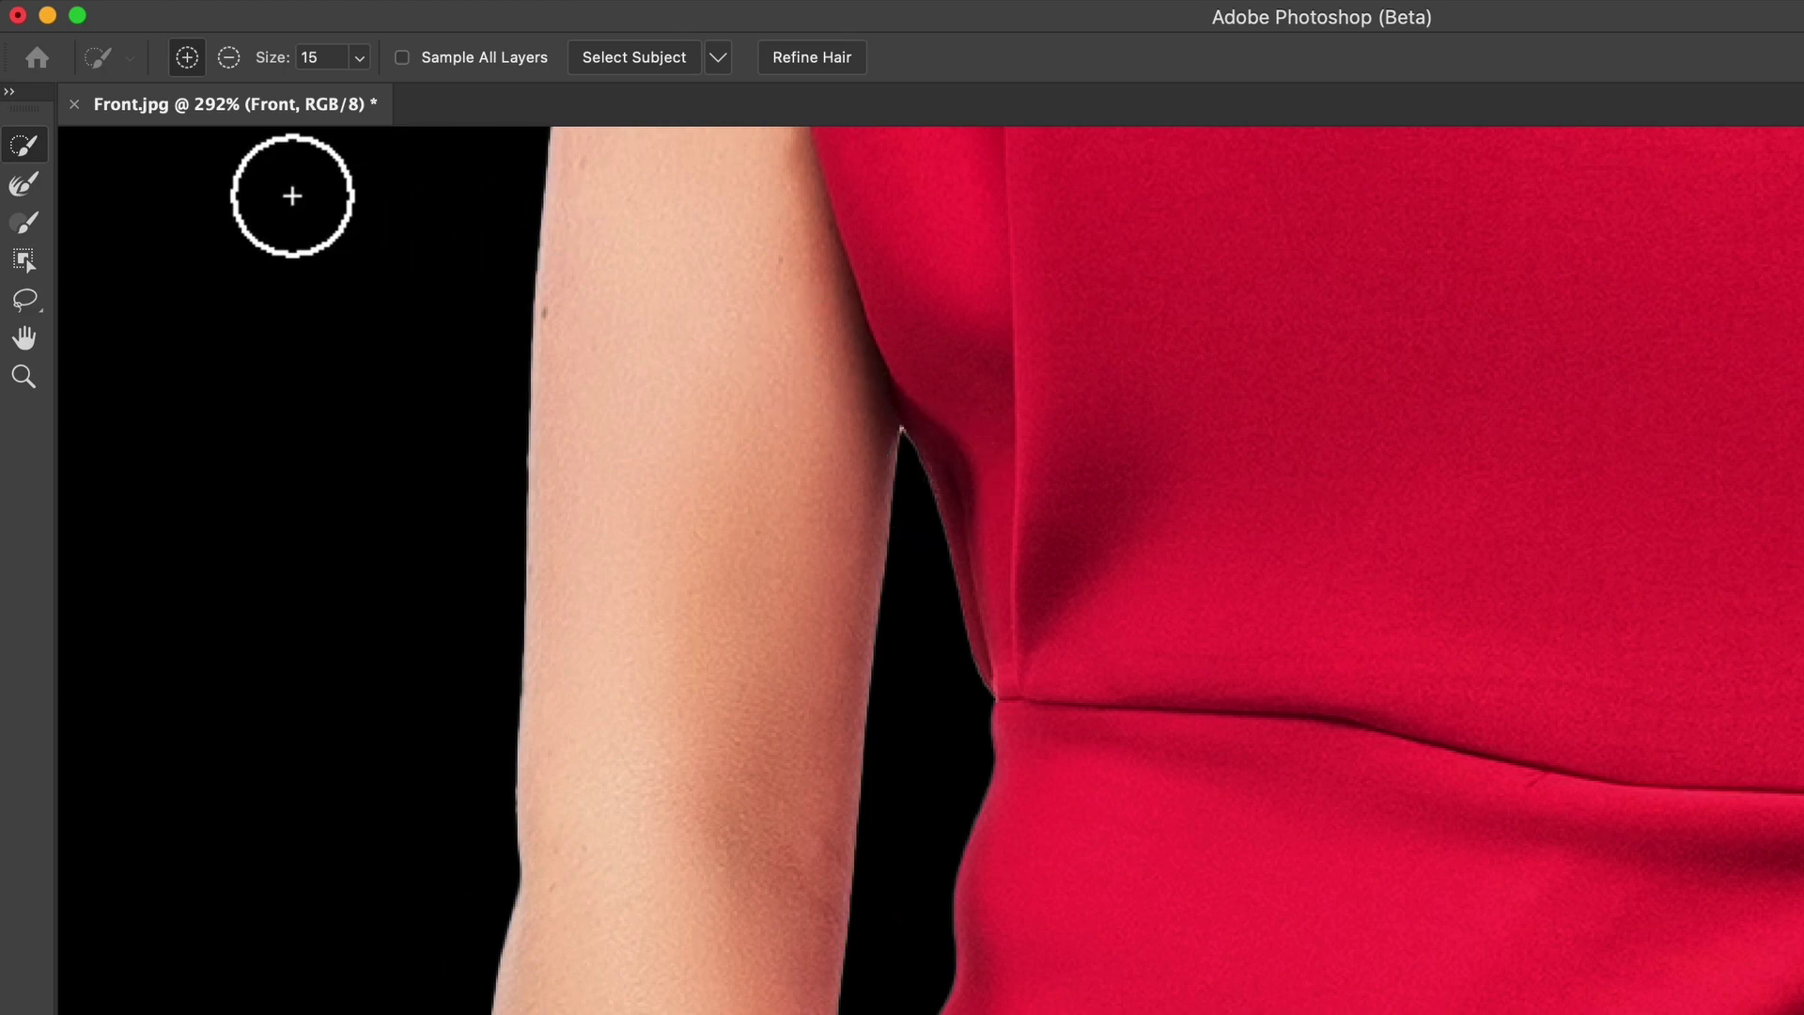
pyautogui.click(43, 192)
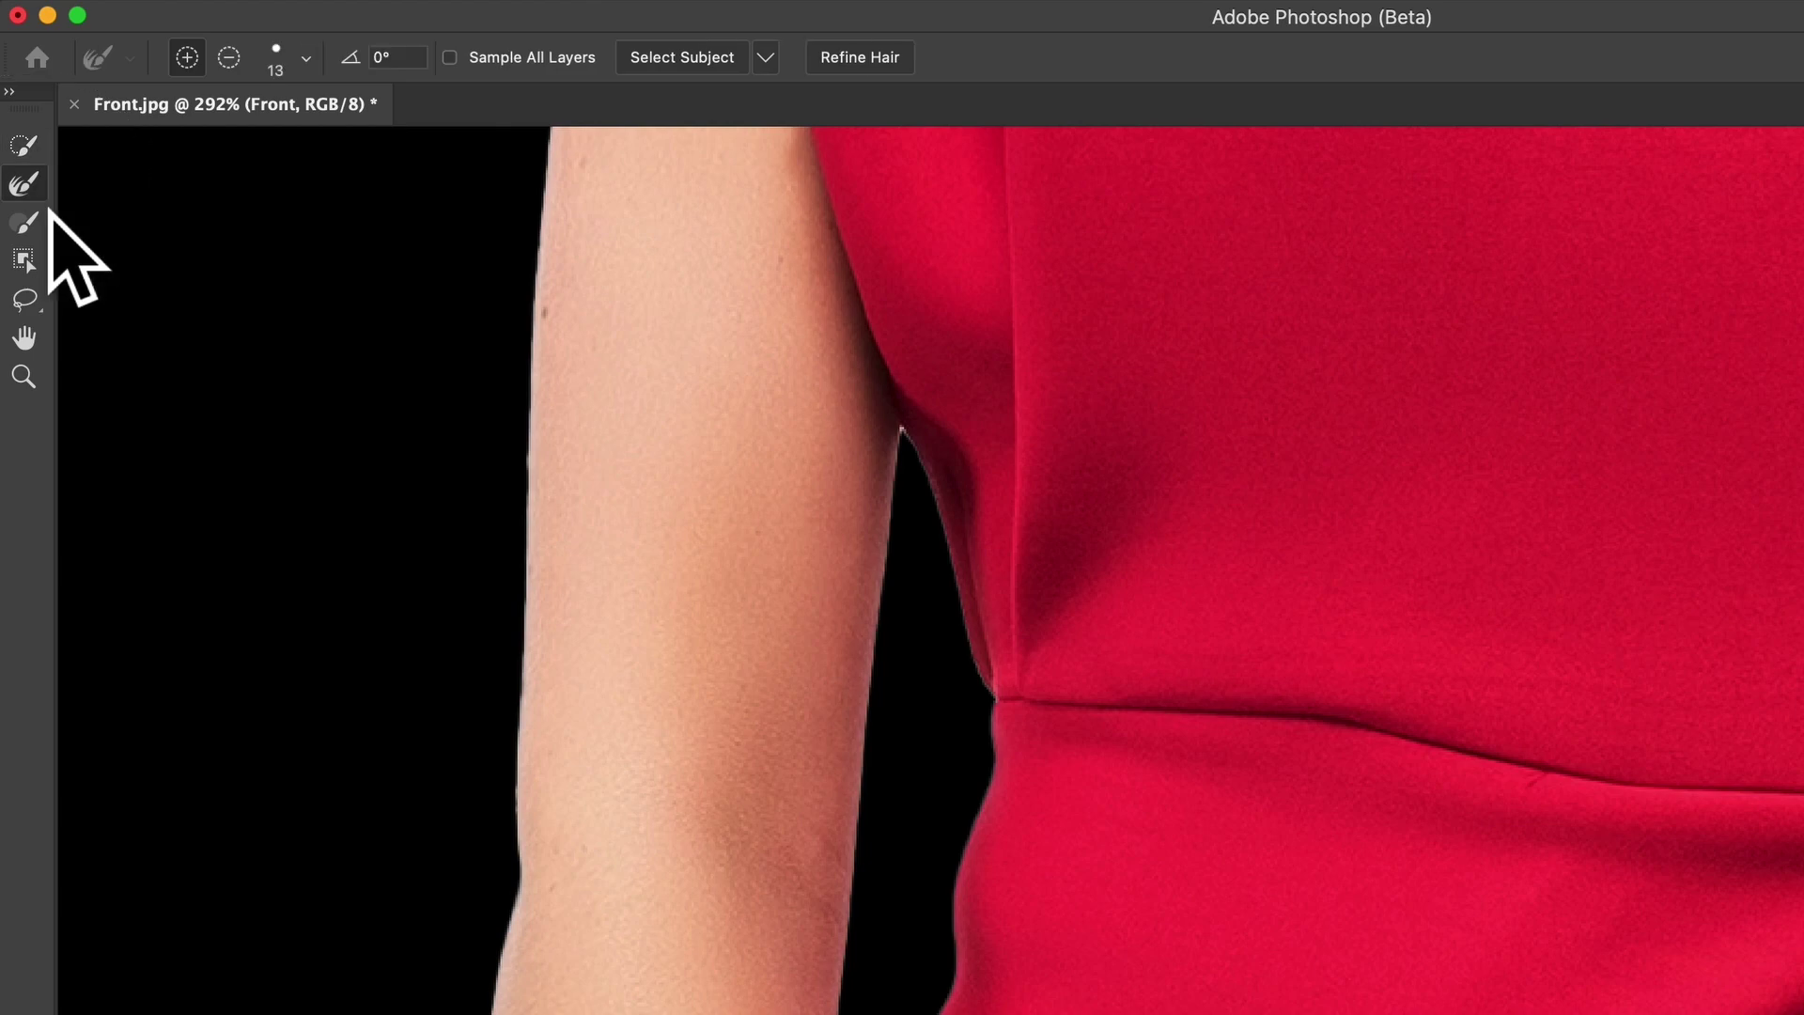
pyautogui.moveTo(942, 483)
pyautogui.mouseDown()
pyautogui.moveTo(950, 565)
pyautogui.moveTo(934, 523)
pyautogui.mouseUp()
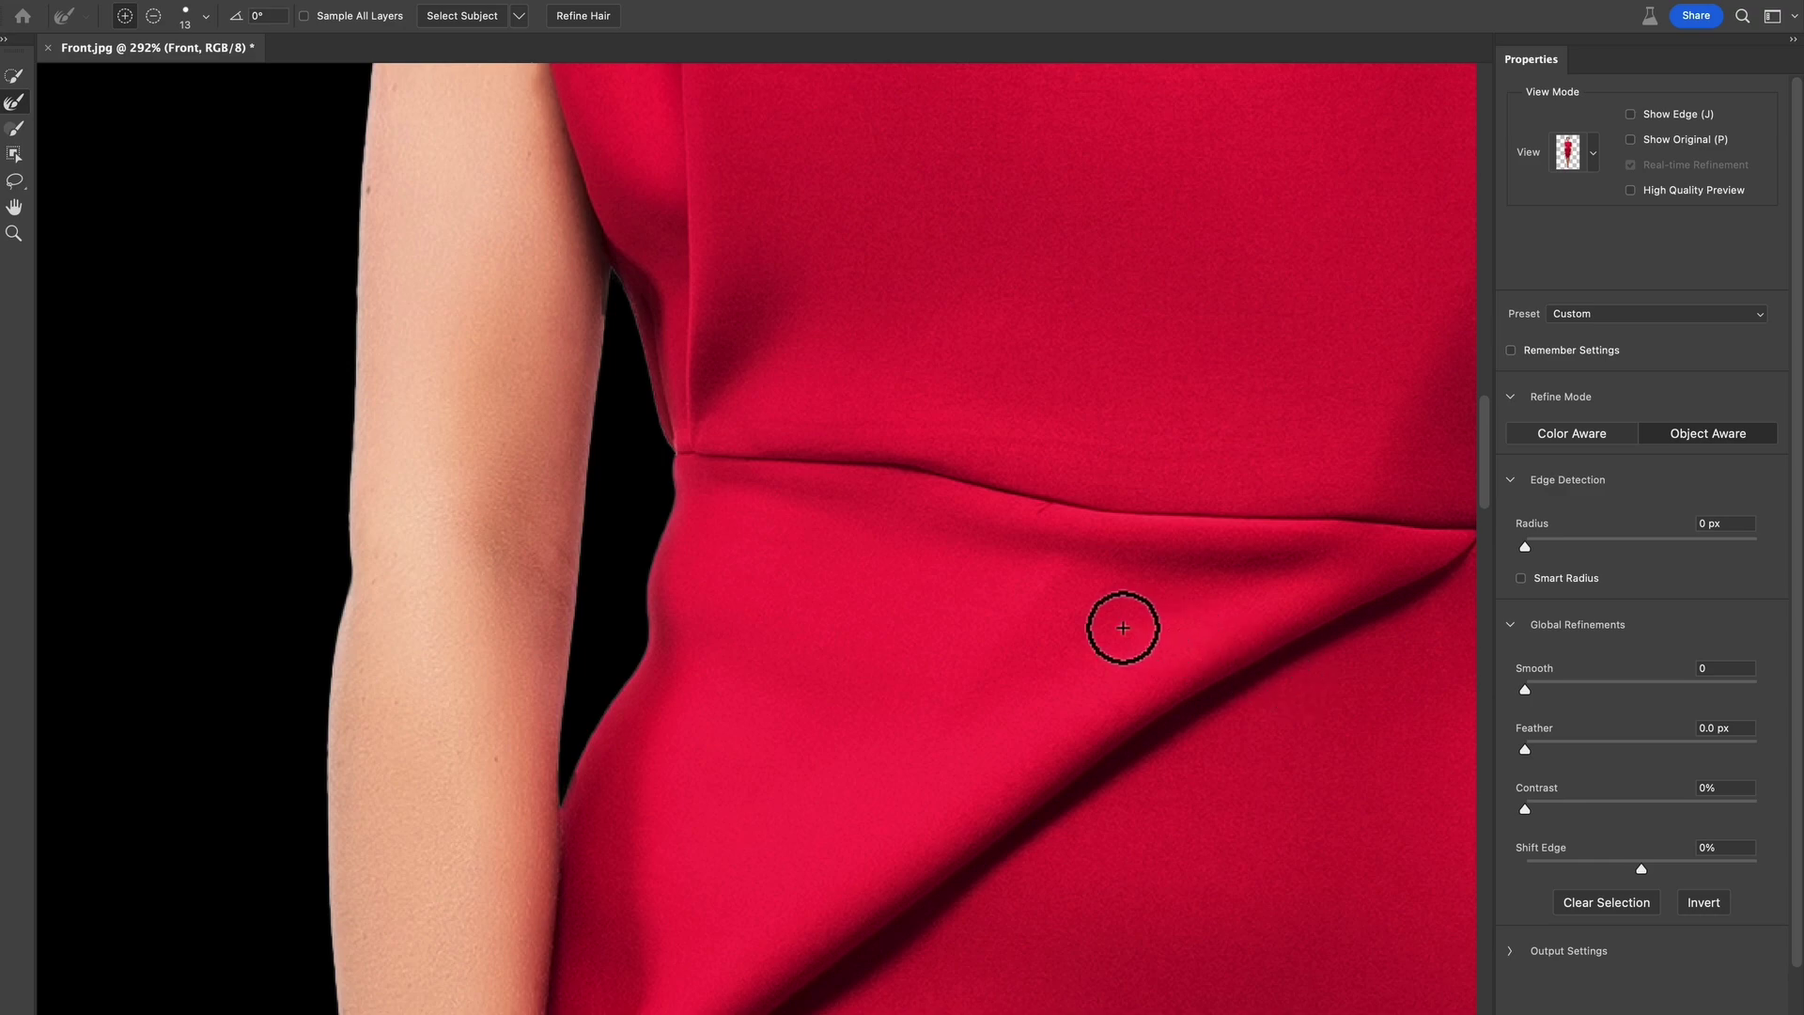
# Step: Subtract the model's head, neck, arms and hands from the selection with the Quick Selection tool at size 15
pyautogui.scroll(-10, 813, 568)
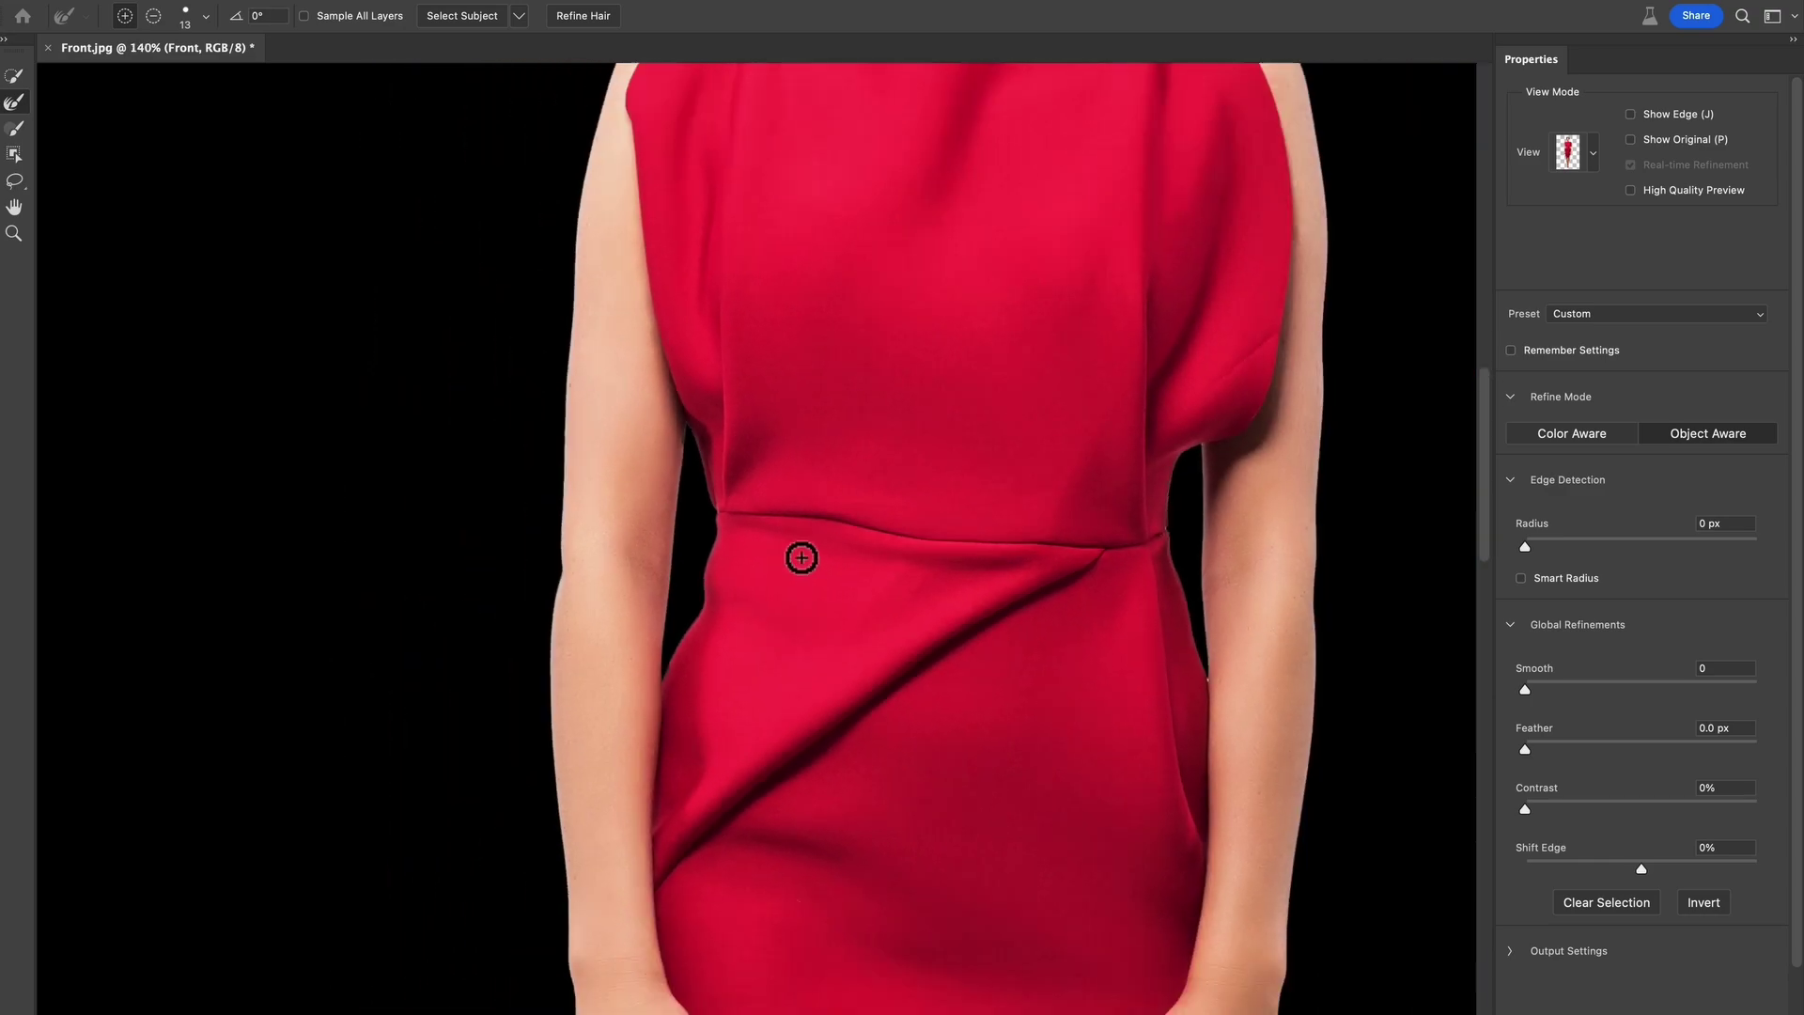
pyautogui.scroll(-4, 801, 557)
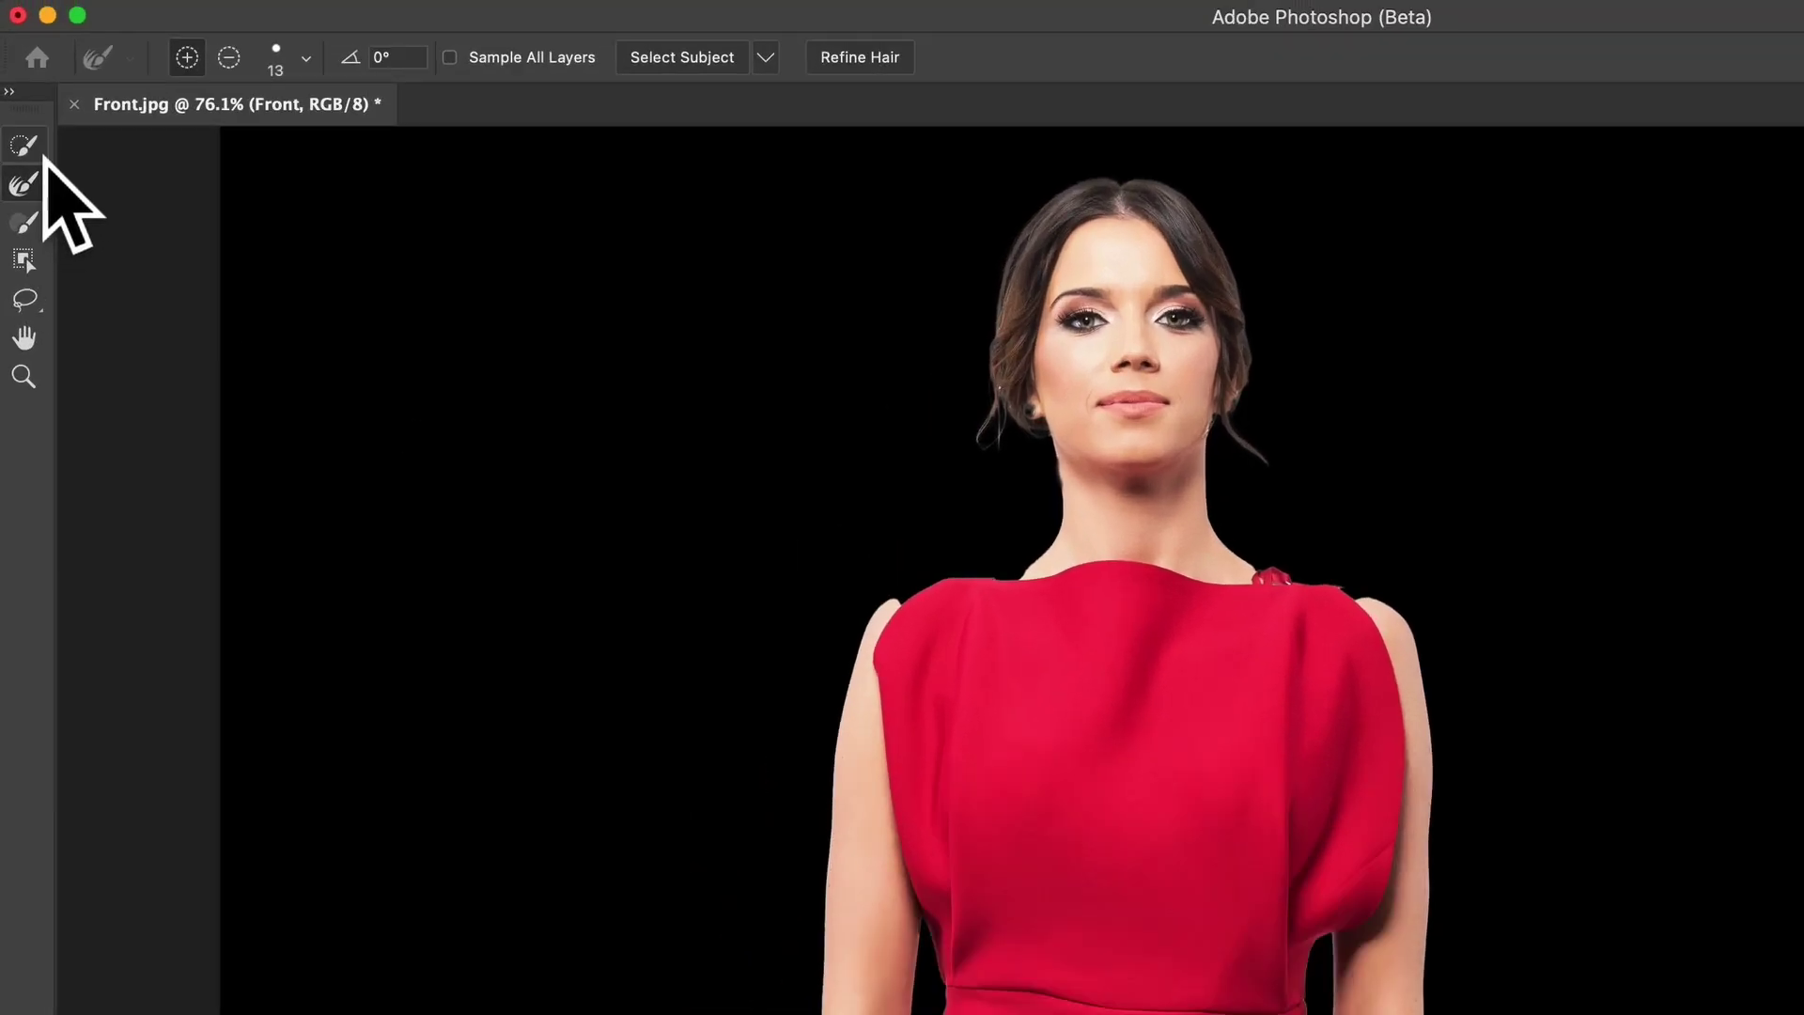
pyautogui.click(43, 158)
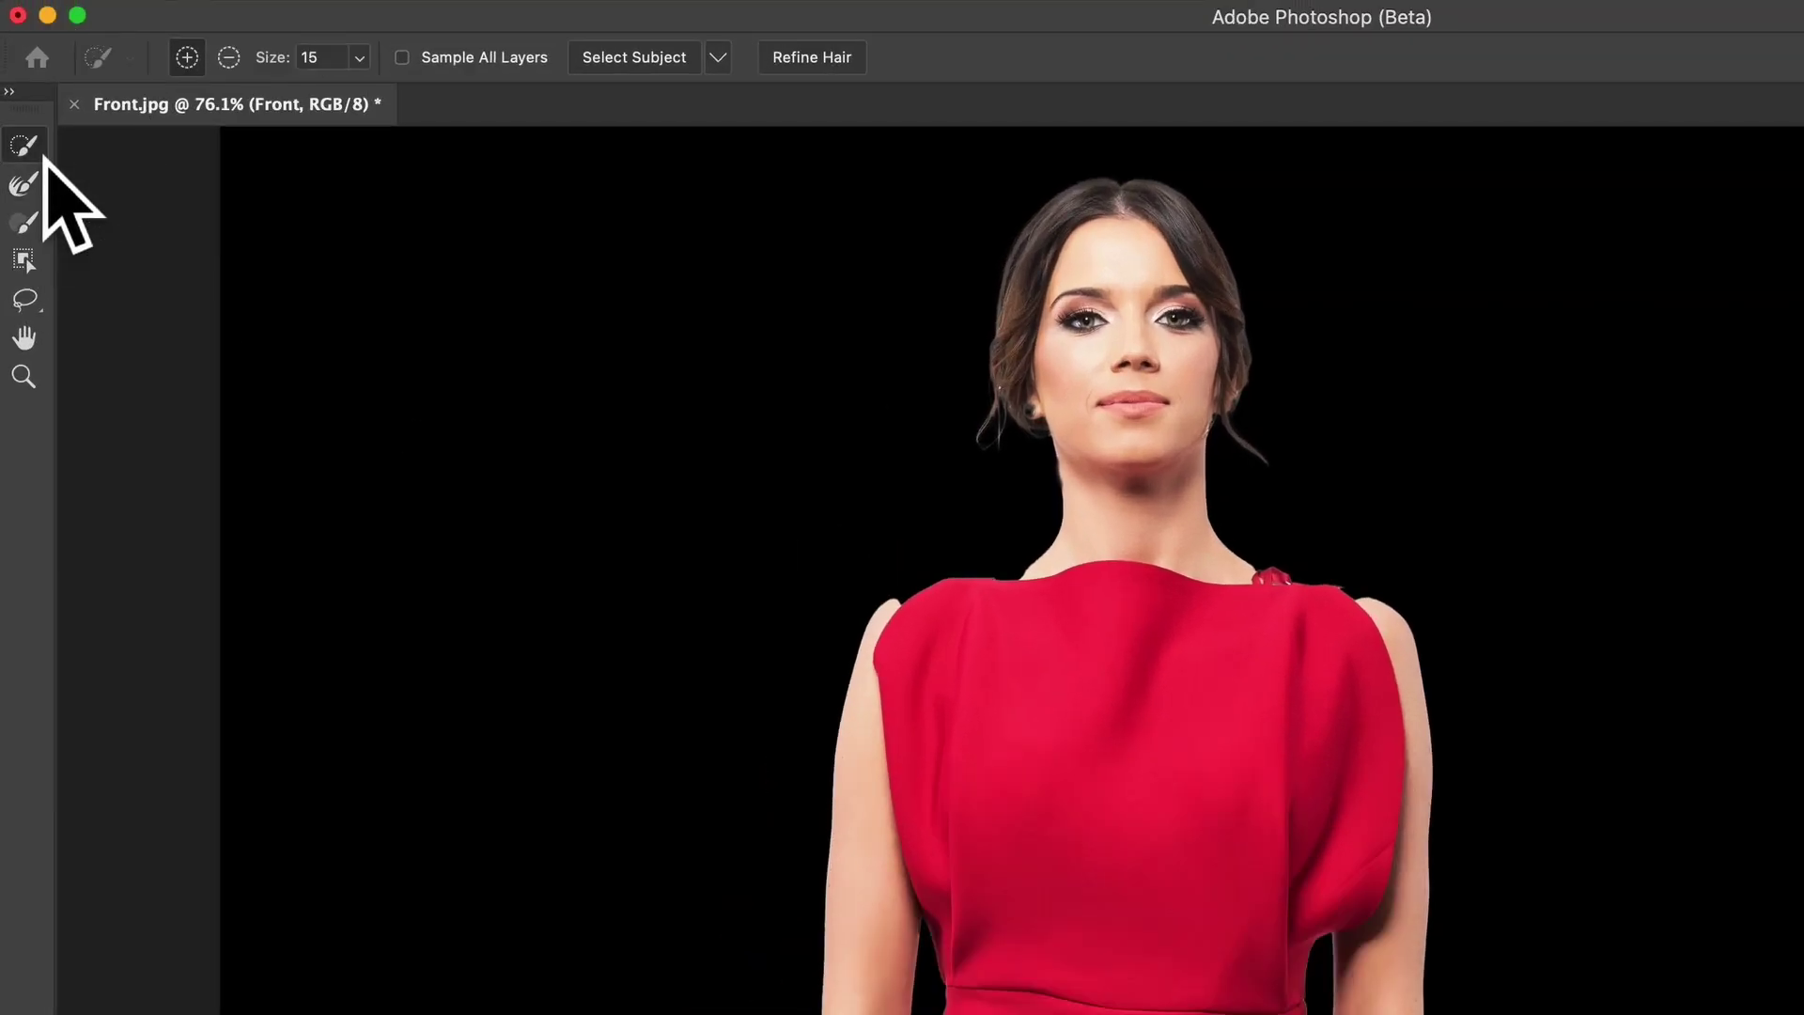
pyautogui.click(235, 68)
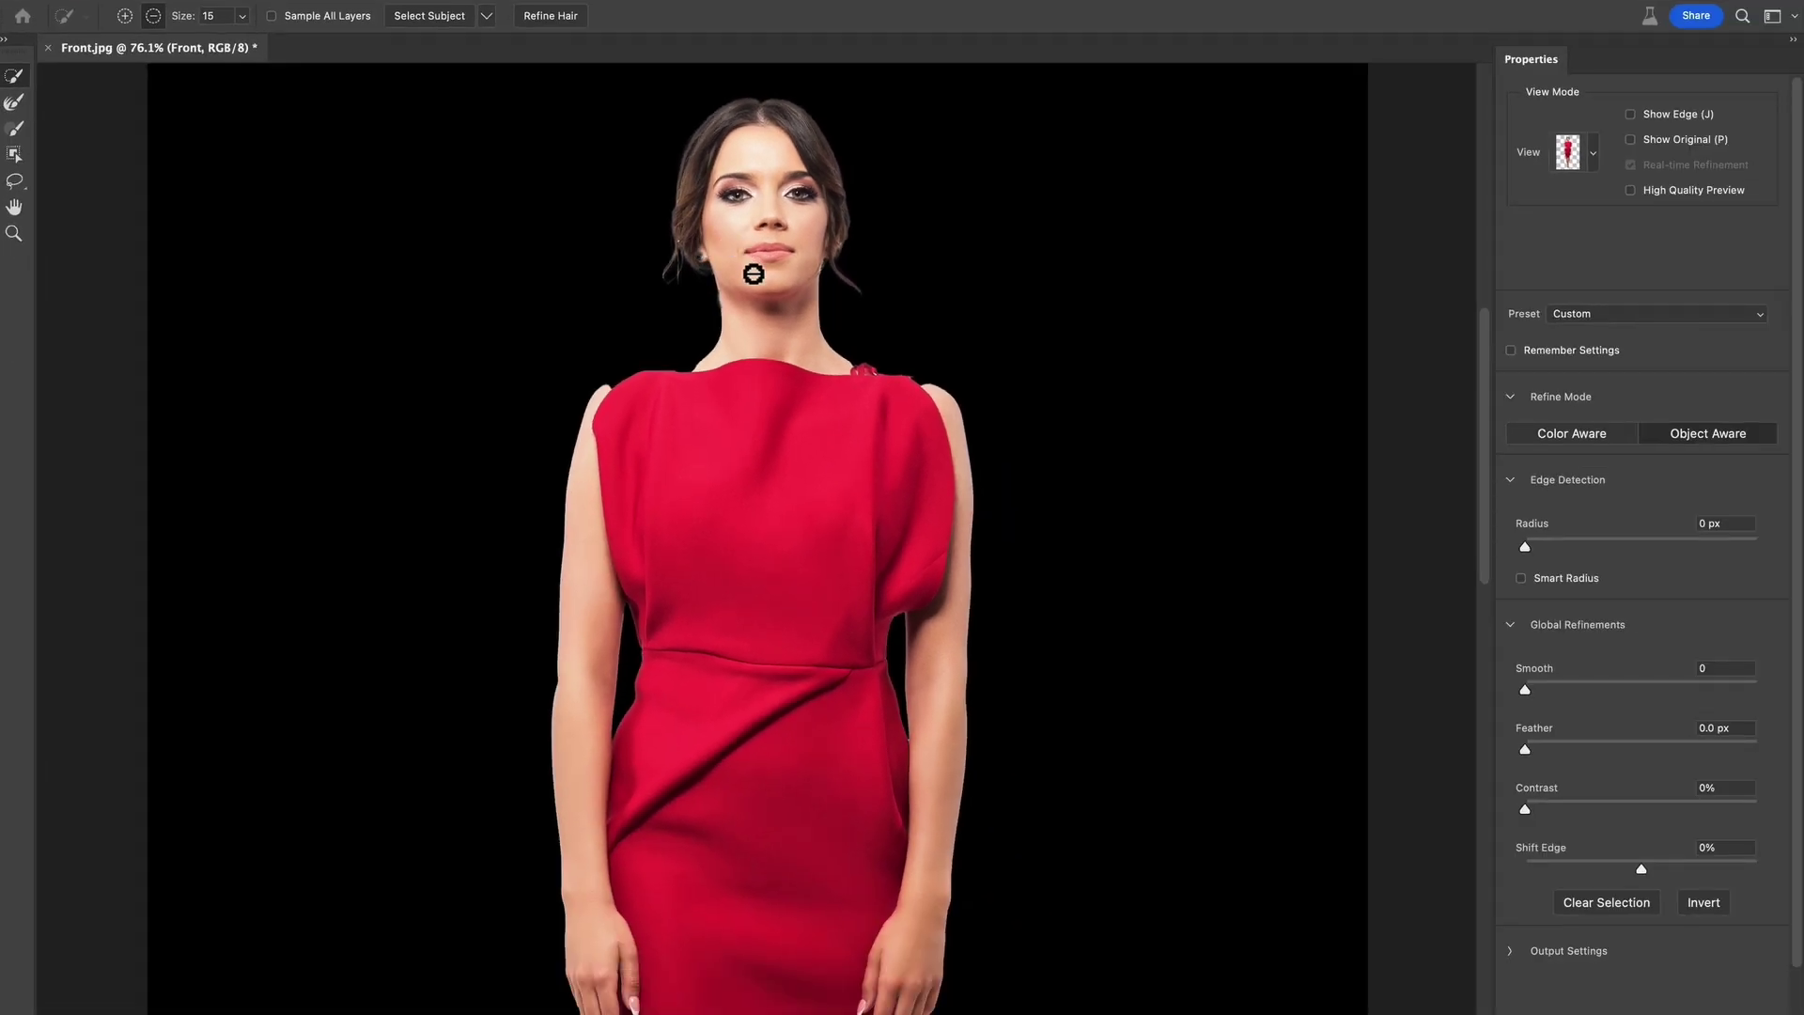
pyautogui.click(1098, 494)
pyautogui.moveTo(788, 335); pyautogui.dragTo(883, 246)
pyautogui.moveTo(592, 555)
pyautogui.mouseDown()
pyautogui.moveTo(593, 396)
pyautogui.moveTo(588, 595)
pyautogui.mouseUp()
pyautogui.moveTo(966, 447)
pyautogui.mouseDown()
pyautogui.moveTo(967, 576)
pyautogui.moveTo(959, 411)
pyautogui.moveTo(836, 624)
pyautogui.mouseUp()
# Step: Subtract the model's lower legs, feet and sandals from the selection with the Quick Selection tool
pyautogui.scroll(-3, 1027, 664)
pyautogui.scroll(-8, 1055, 648)
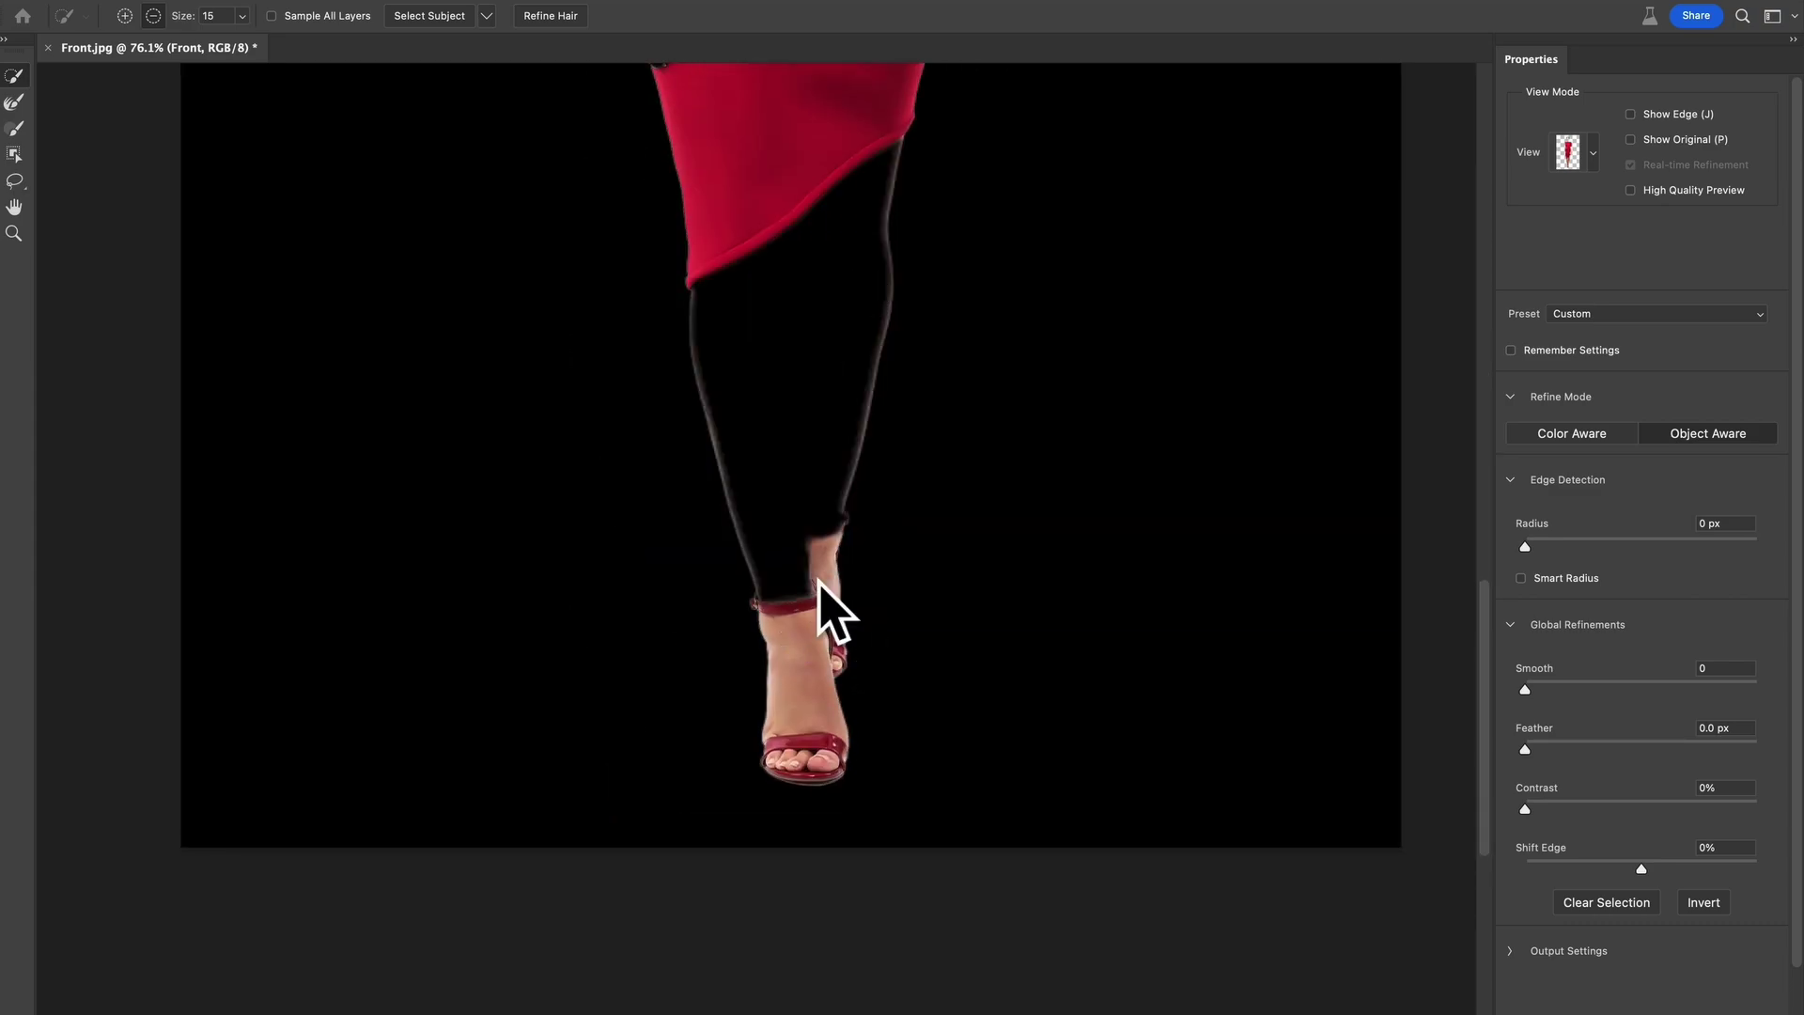
pyautogui.click(791, 779)
pyautogui.moveTo(758, 563)
pyautogui.mouseDown()
pyautogui.moveTo(729, 472)
pyautogui.moveTo(745, 601)
pyautogui.mouseUp()
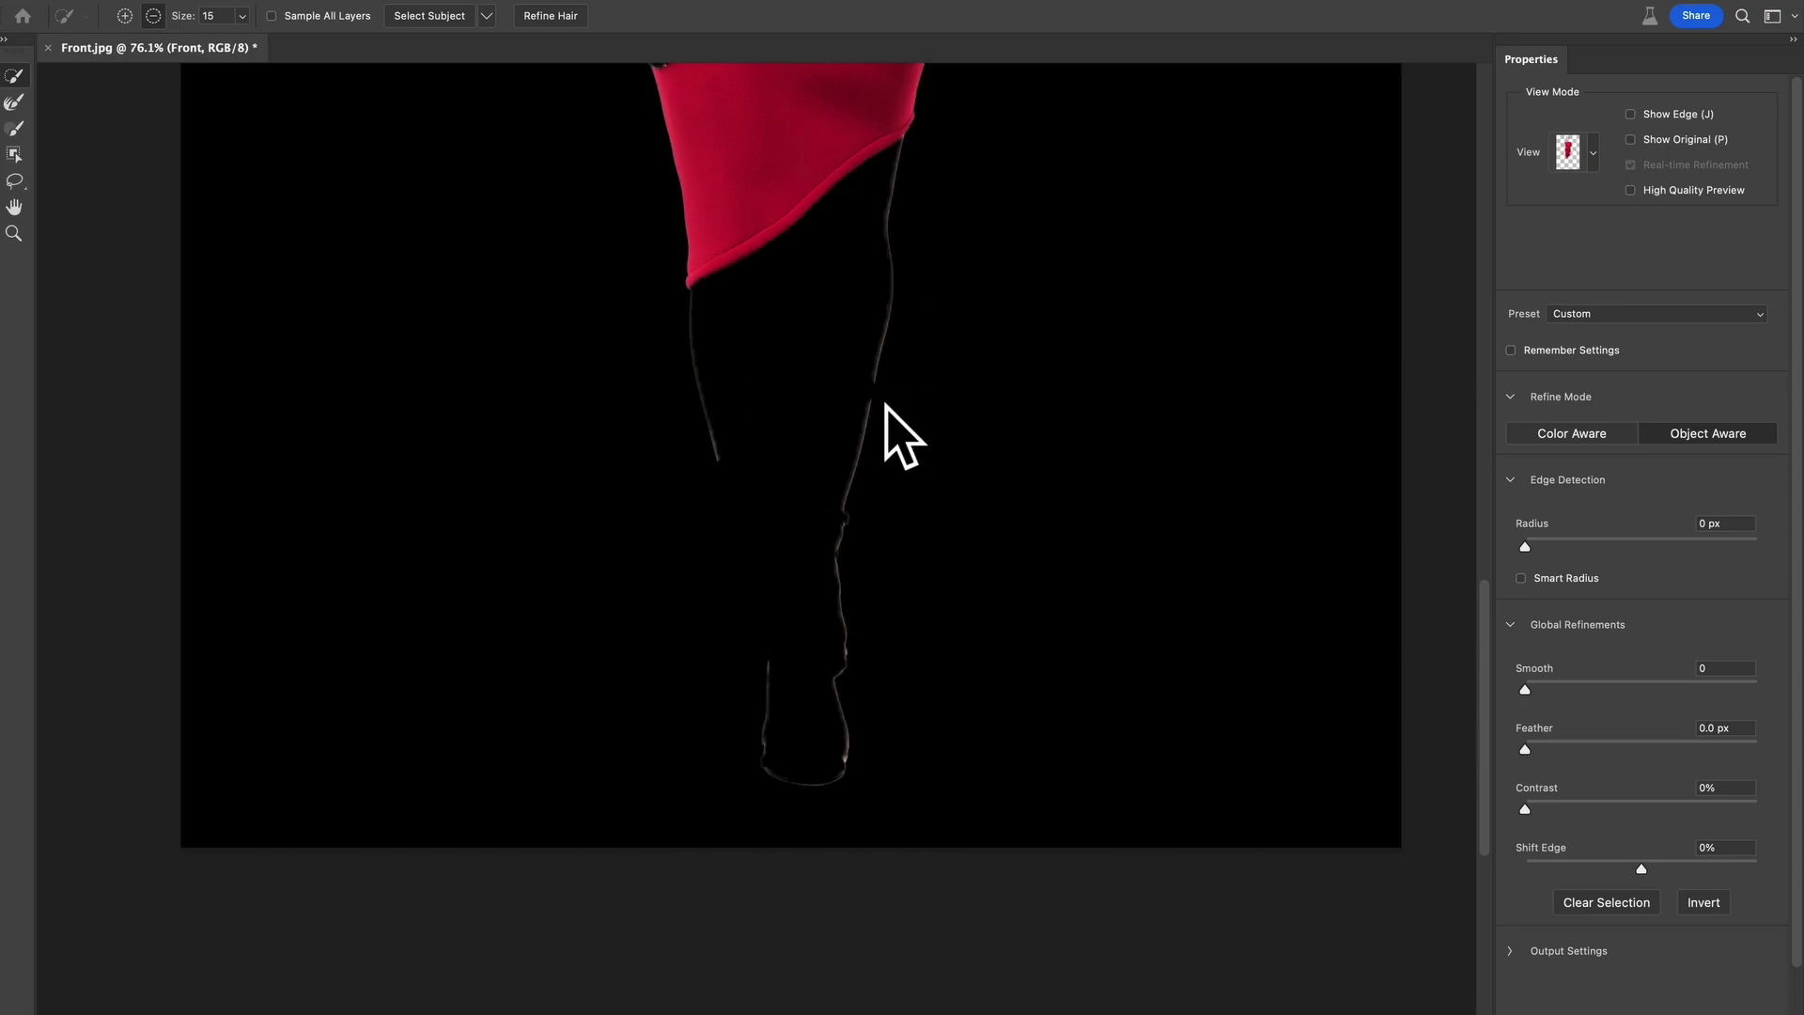
pyautogui.hotkey('ctrl', 'z')
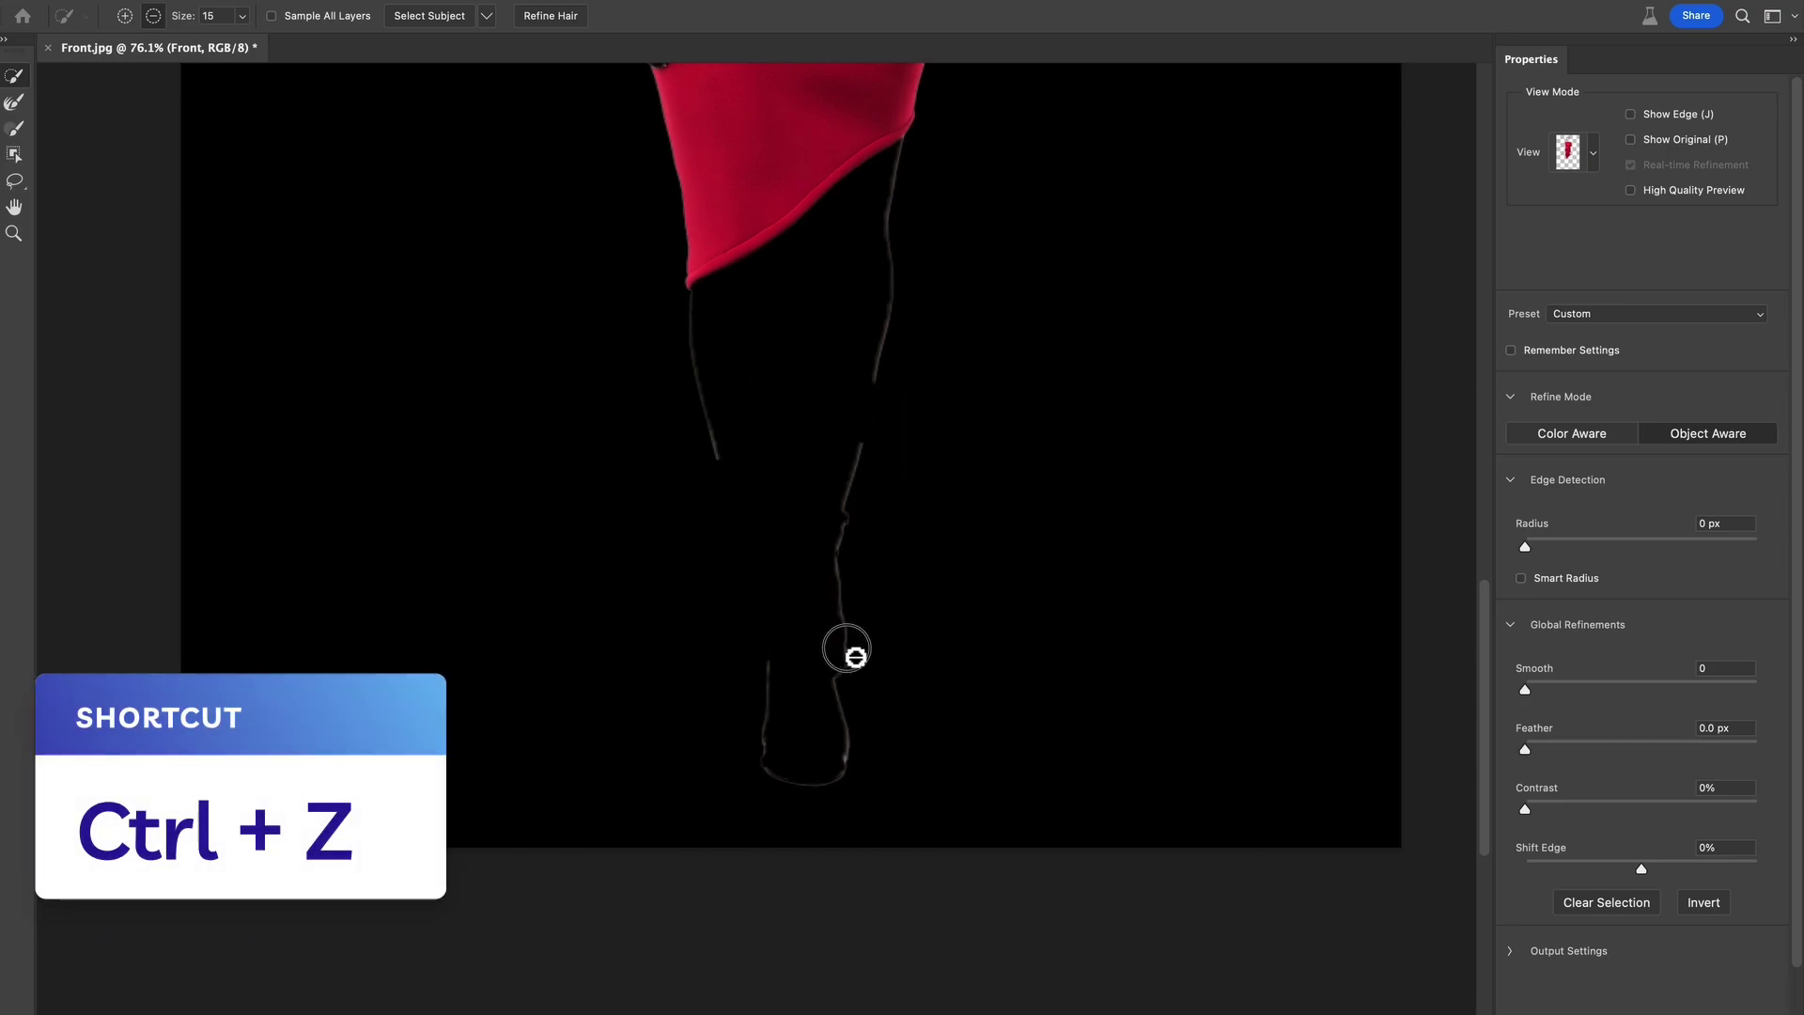
# Step: Subtract the leftover arm outlines, the patch under the sleeve and the hair remnants around the dress from the selection
pyautogui.scroll(8, 893, 382)
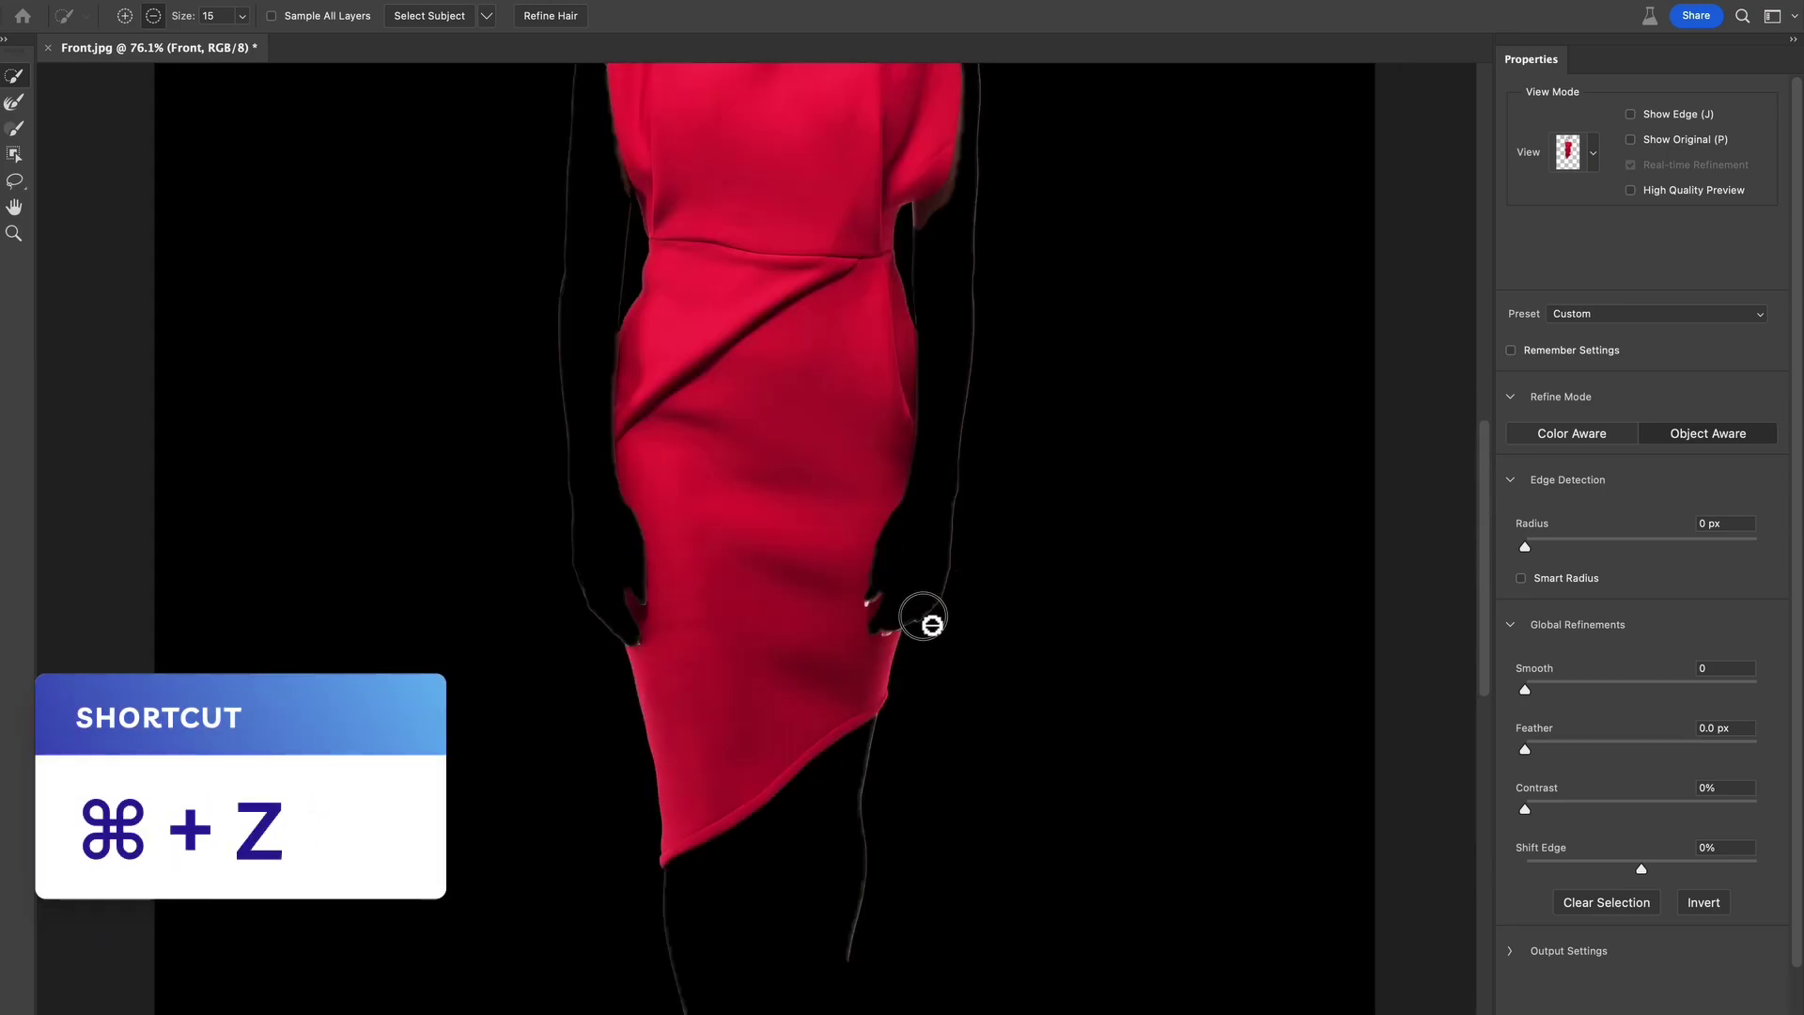
pyautogui.scroll(4, 998, 340)
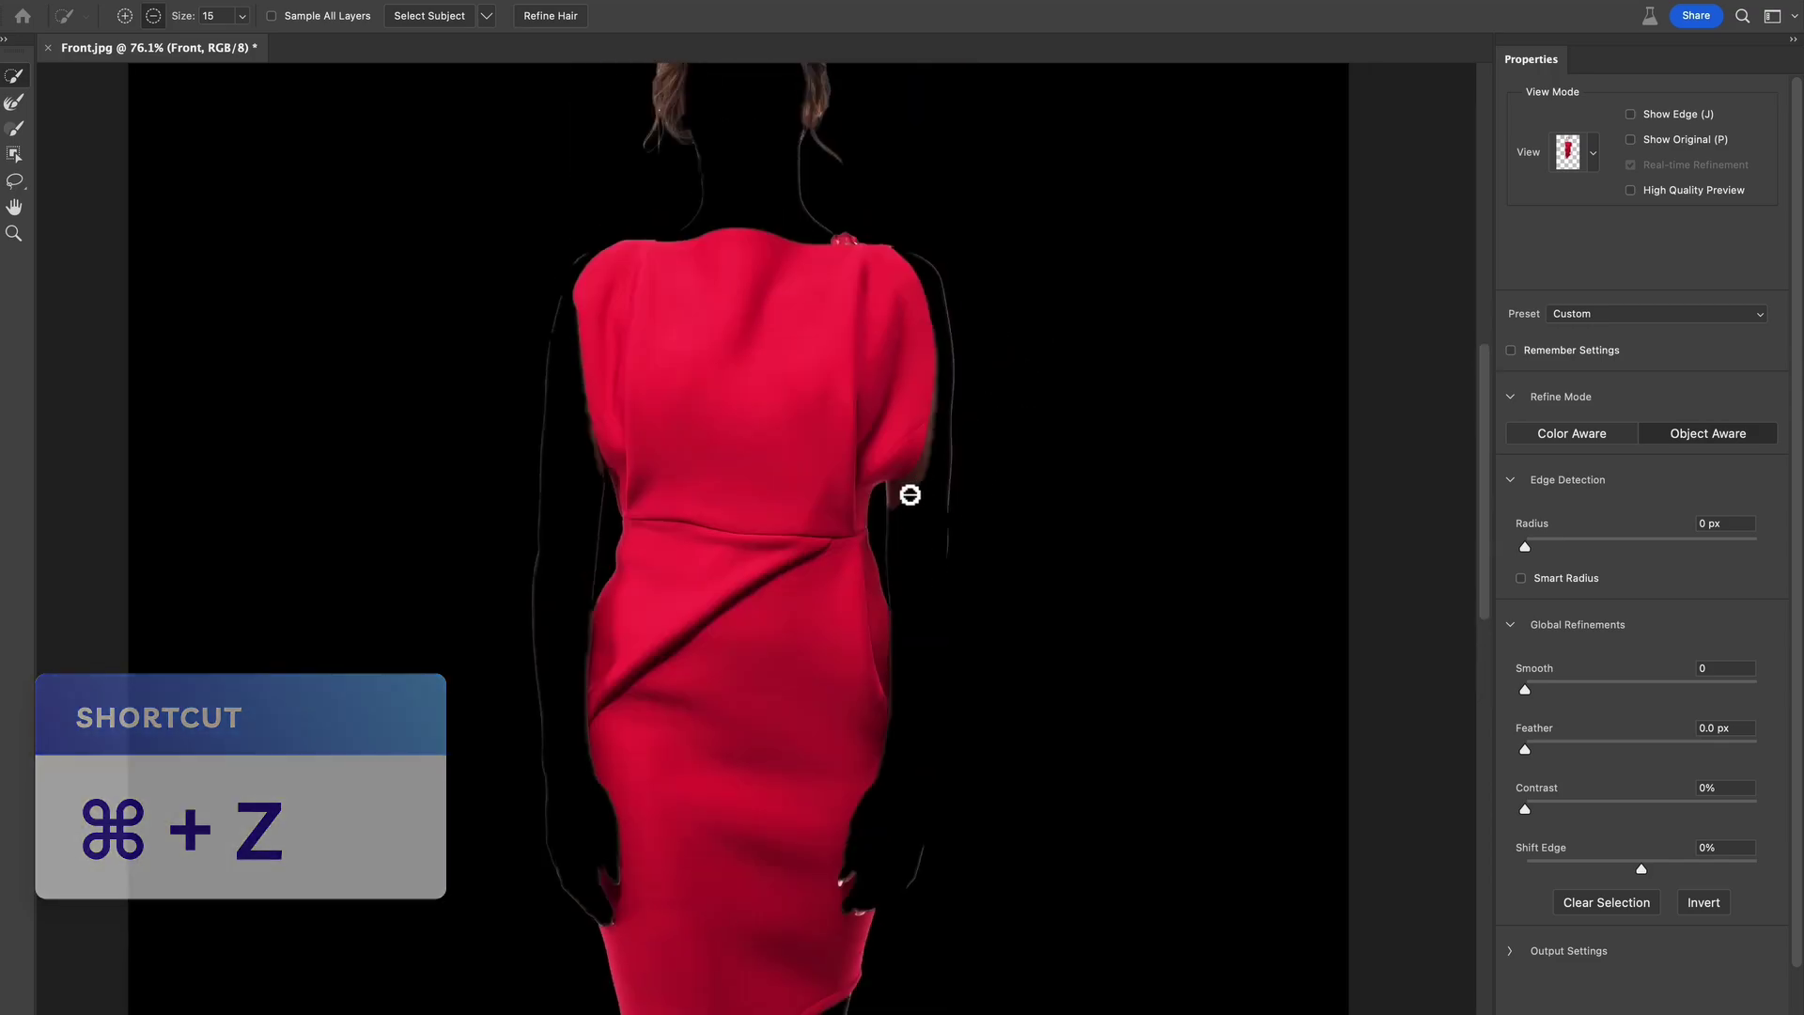
pyautogui.moveTo(897, 509); pyautogui.dragTo(890, 564)
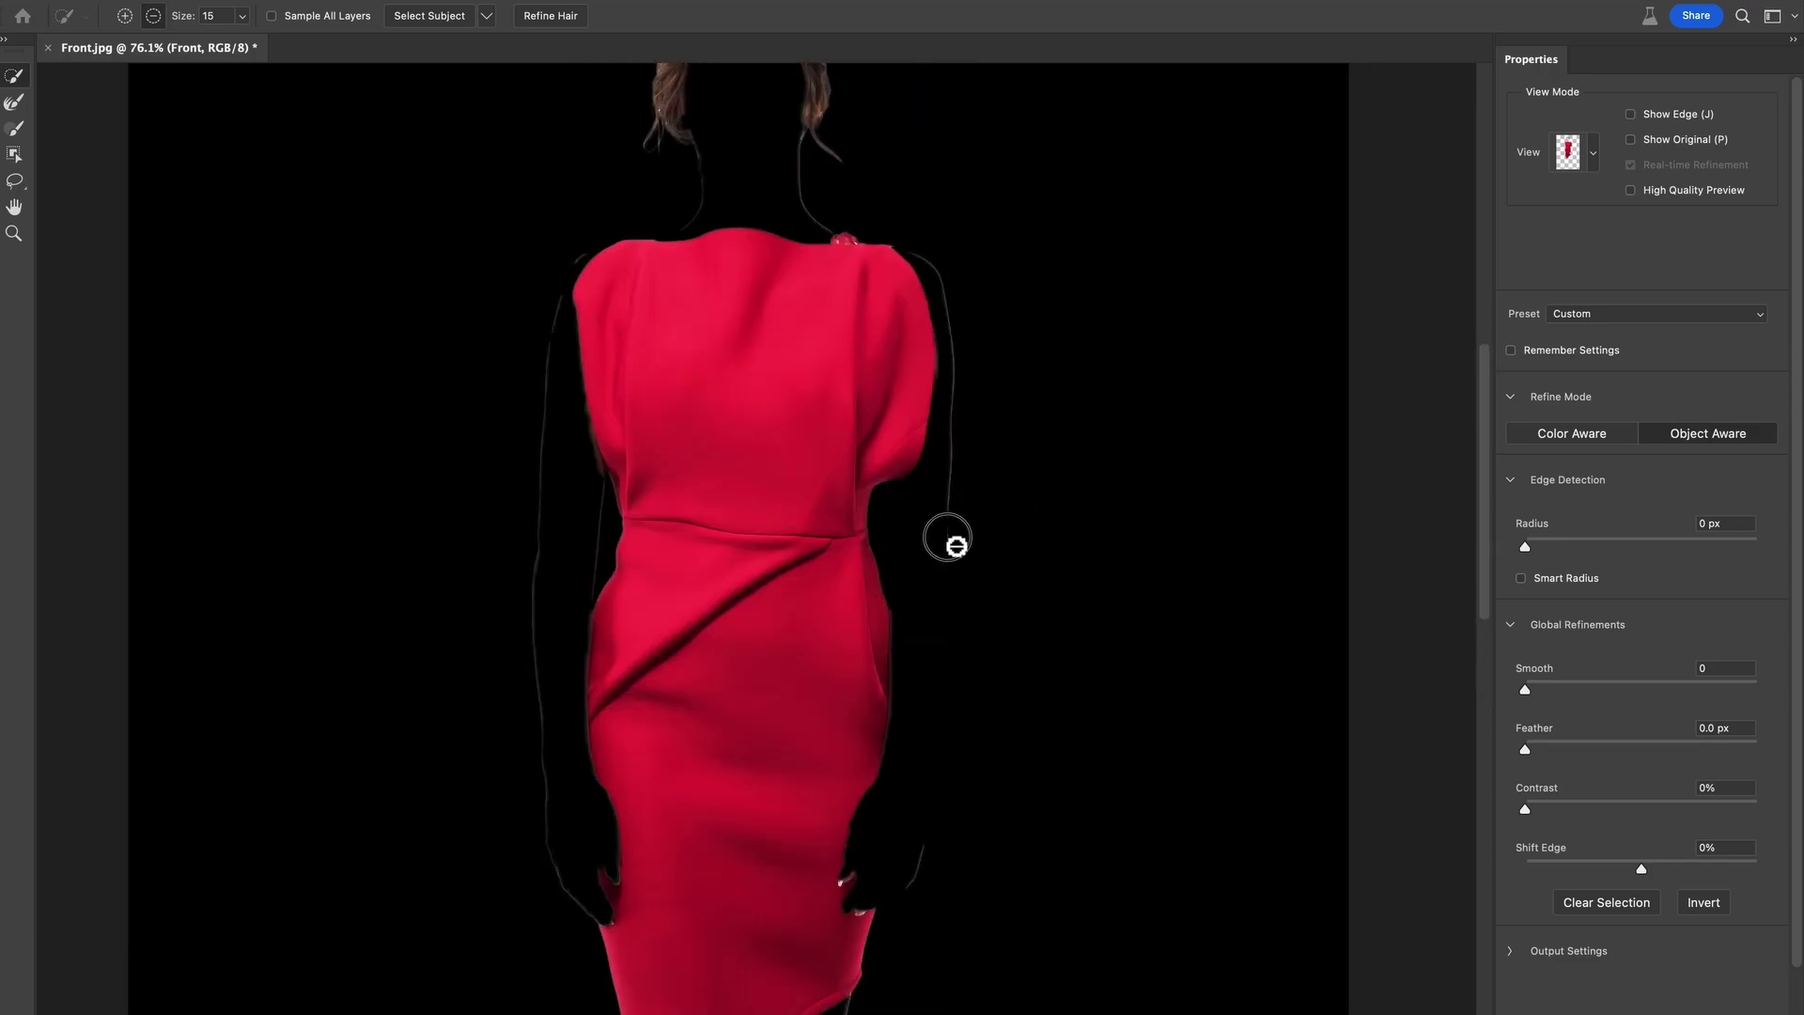
pyautogui.moveTo(938, 258); pyautogui.dragTo(951, 464)
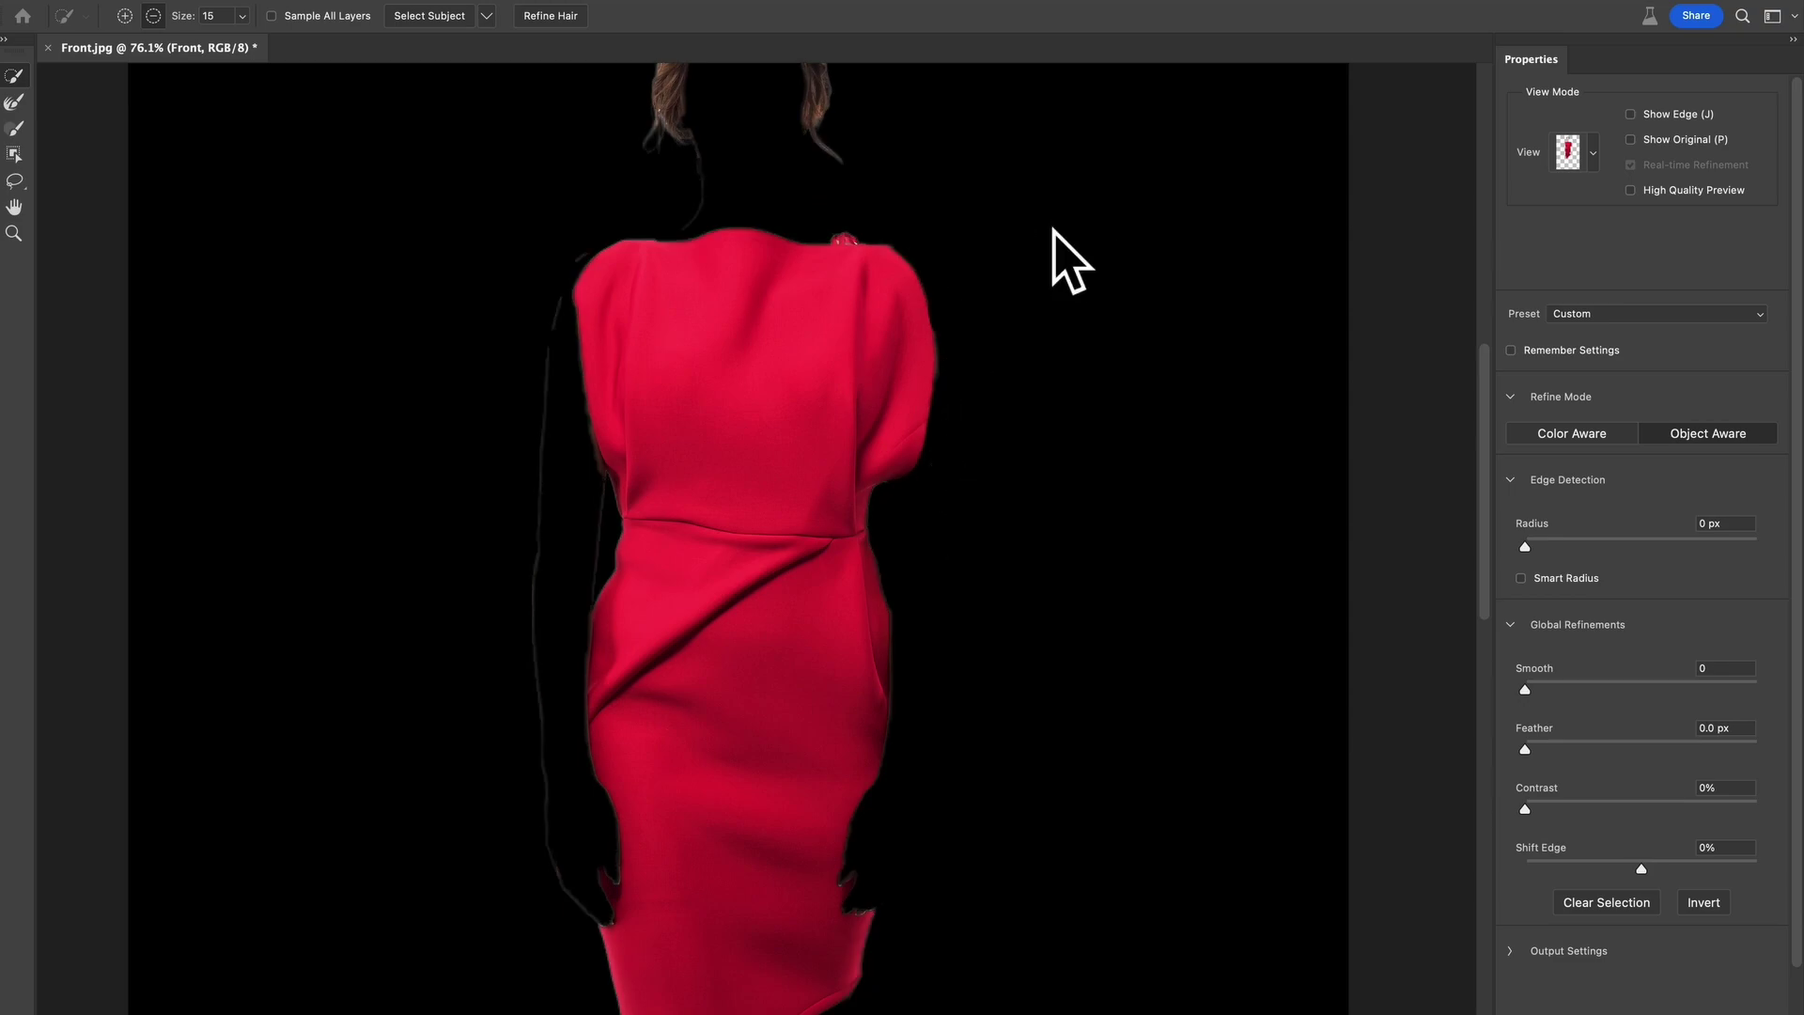
pyautogui.scroll(3, 1076, 254)
pyautogui.click(845, 326)
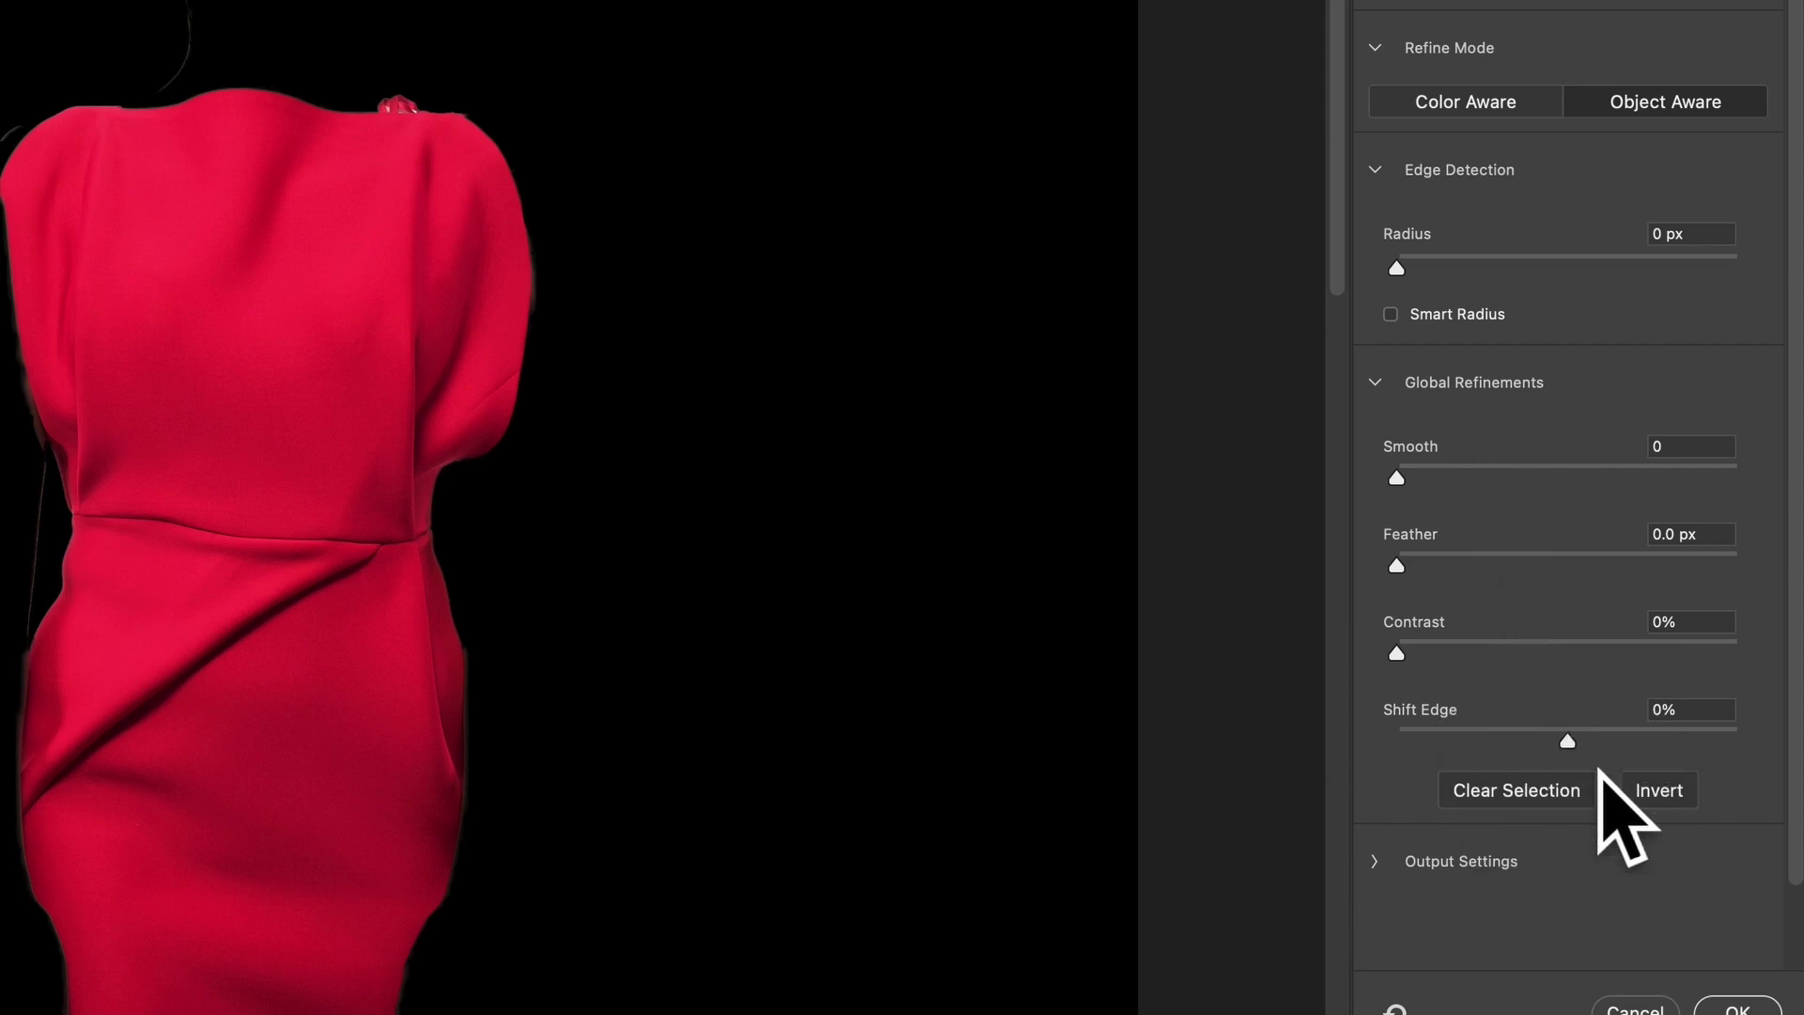
# Step: Set Shift Edge to -30% and apply the refined selection as the Front layer's mask
pyautogui.moveTo(1587, 755); pyautogui.dragTo(1535, 759)
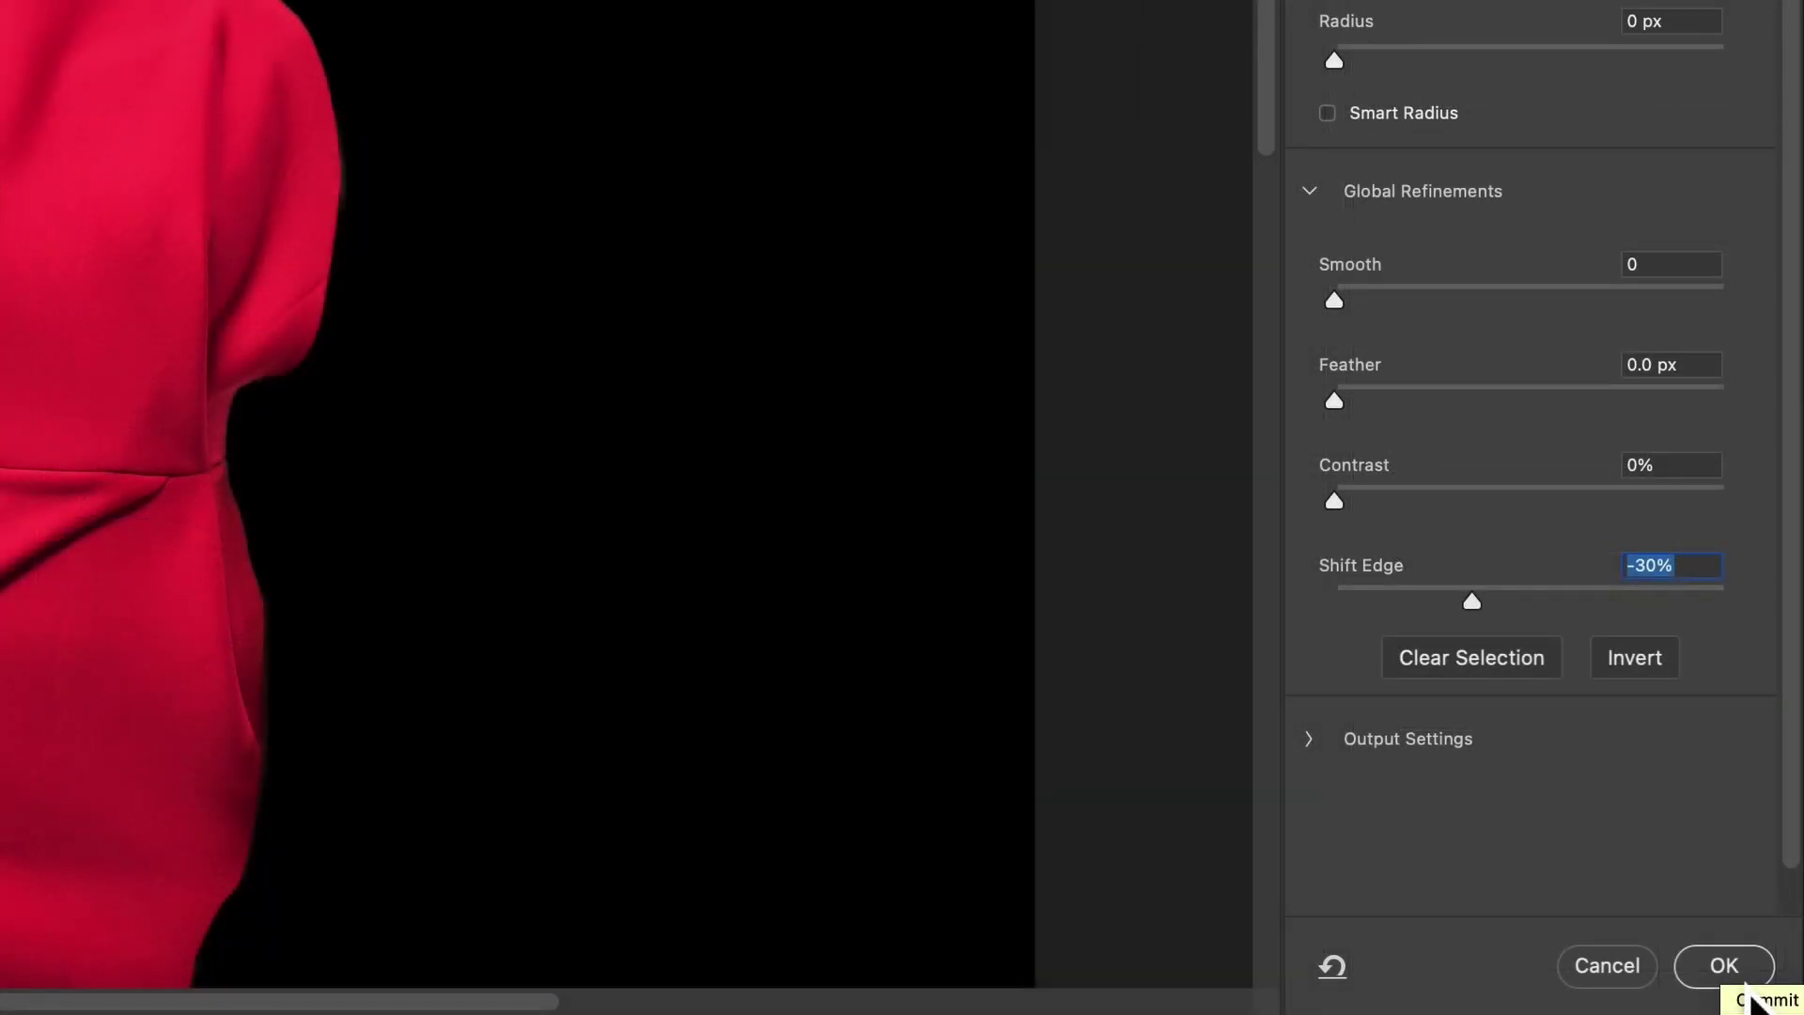
pyautogui.click(1746, 987)
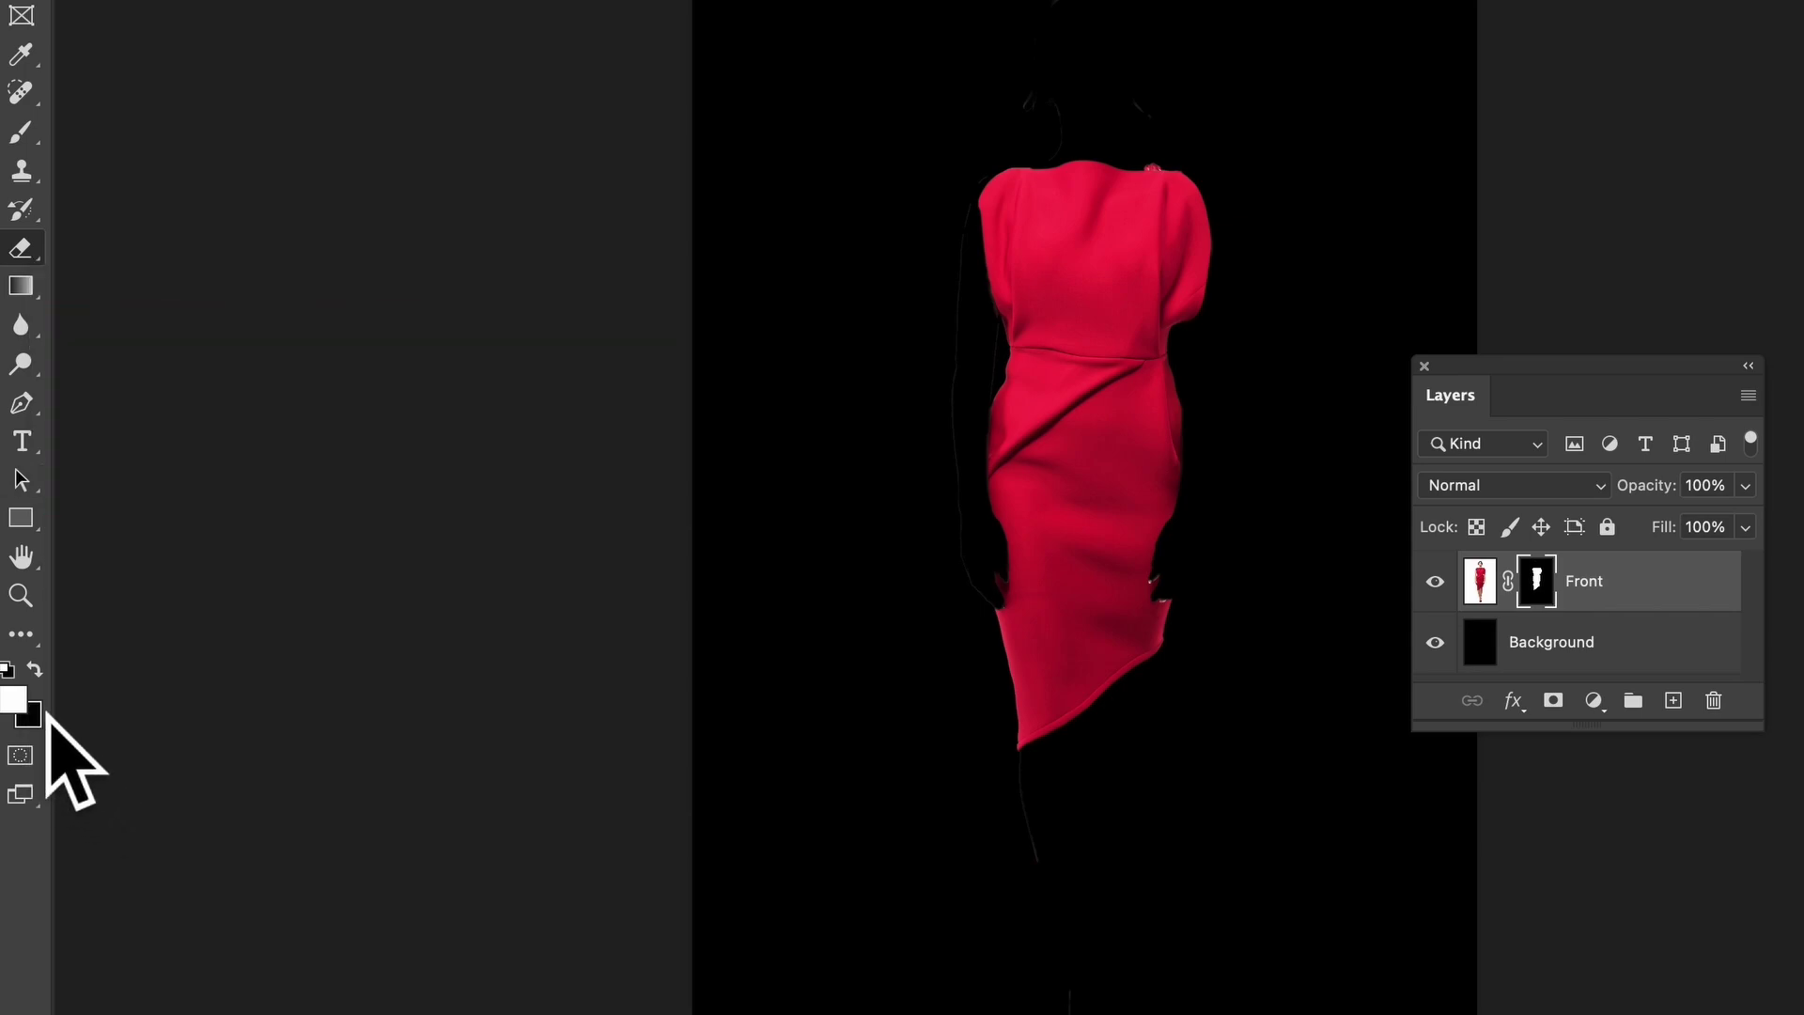
# Step: Erase the faint arm outline beside the dress on the Front layer's mask with the Eraser tool
pyautogui.press('super+plus')
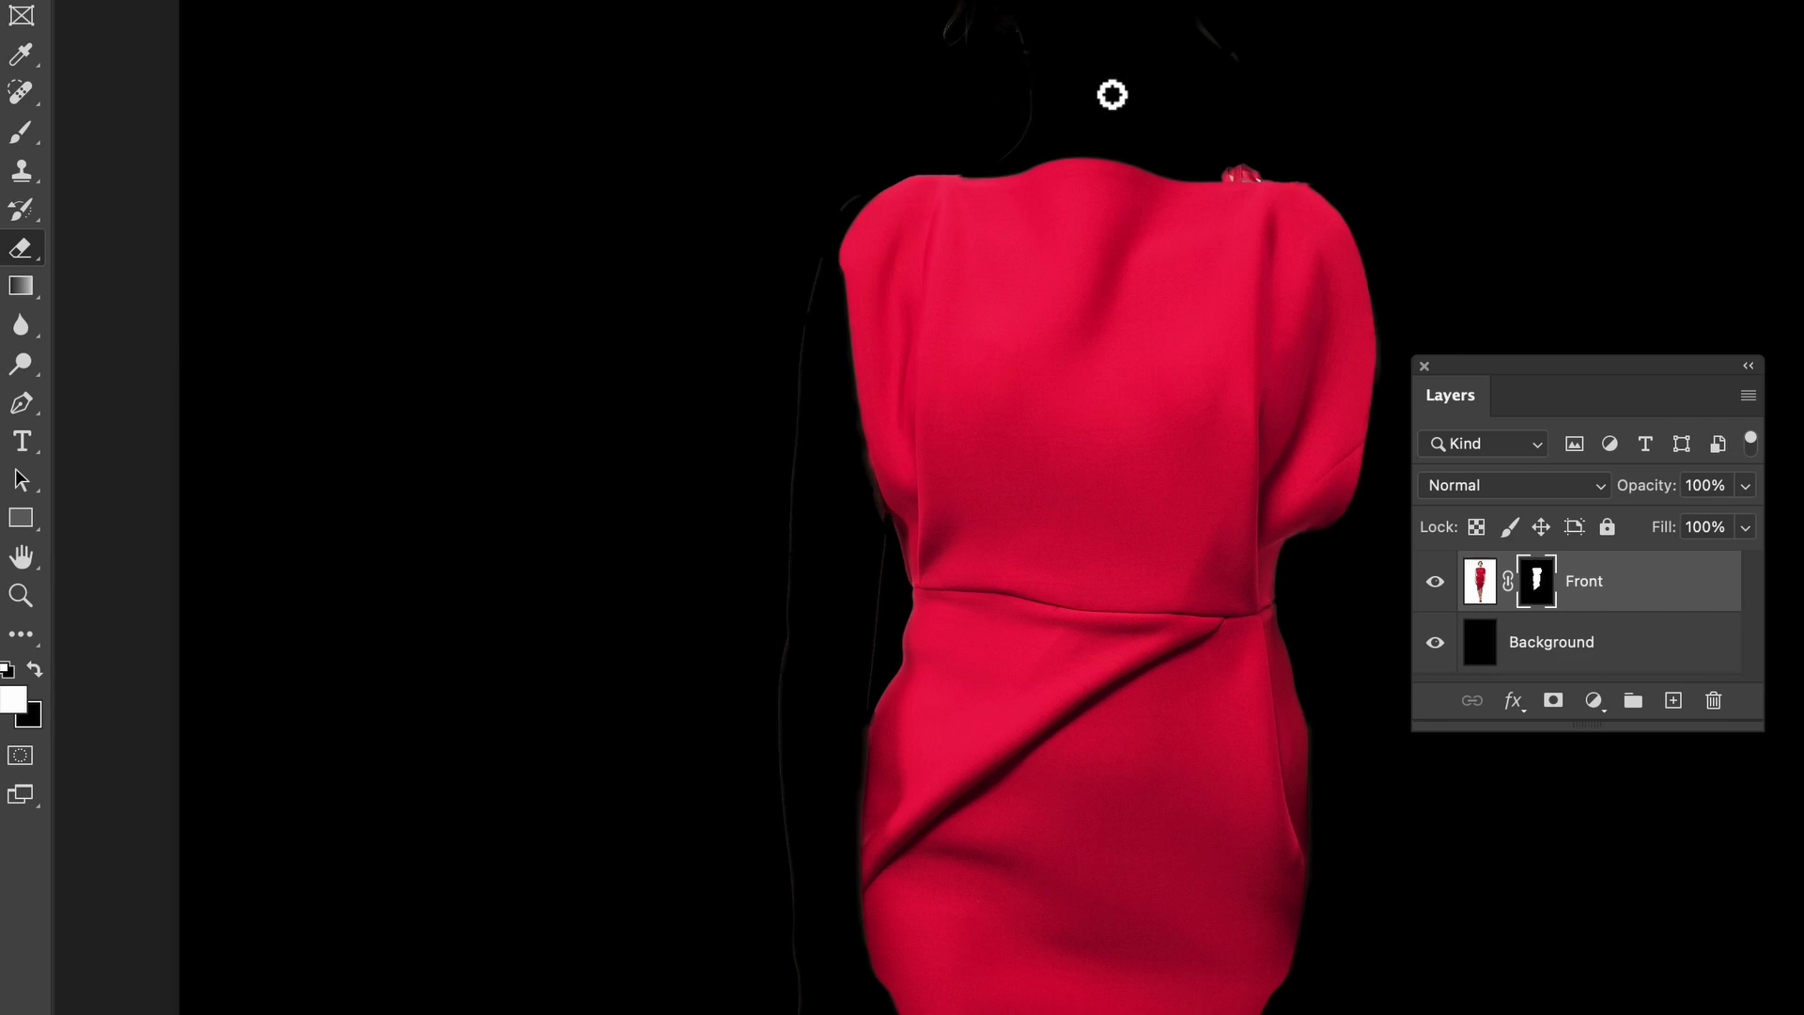
pyautogui.scroll(-5, 1108, 404)
pyautogui.scroll(4, 1260, 154)
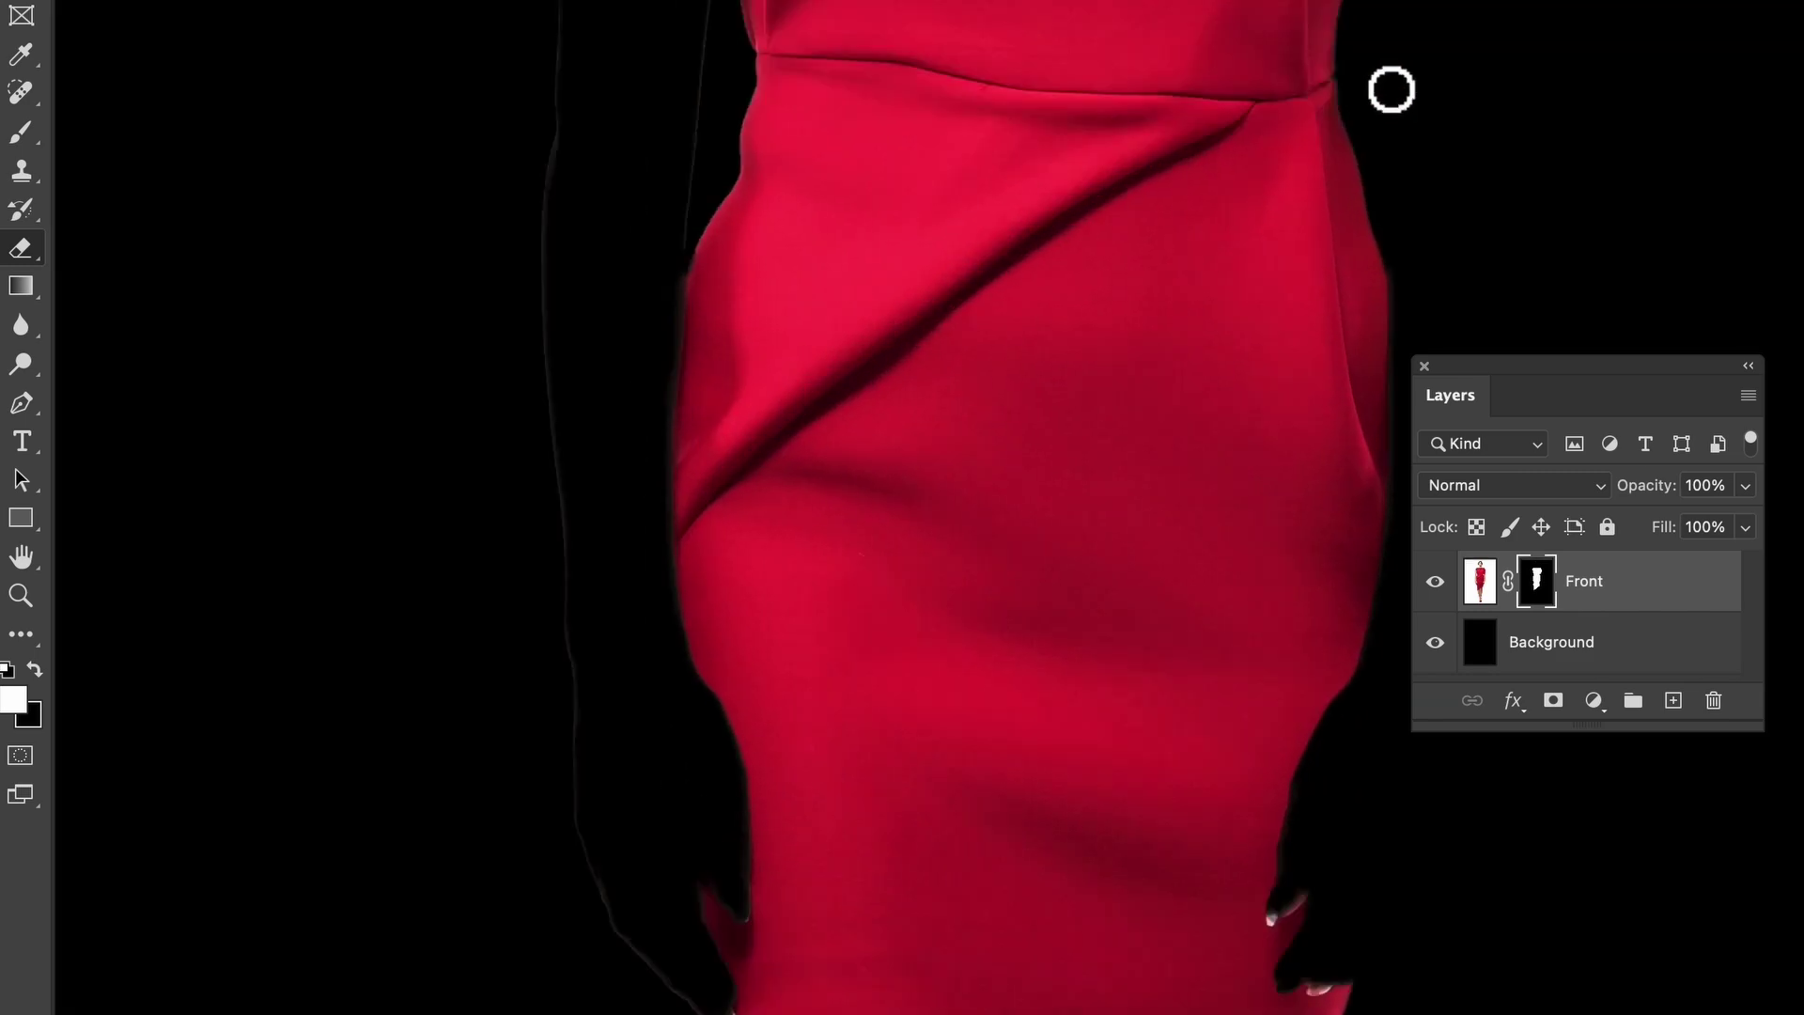
pyautogui.hscroll(-5, 1050, 396)
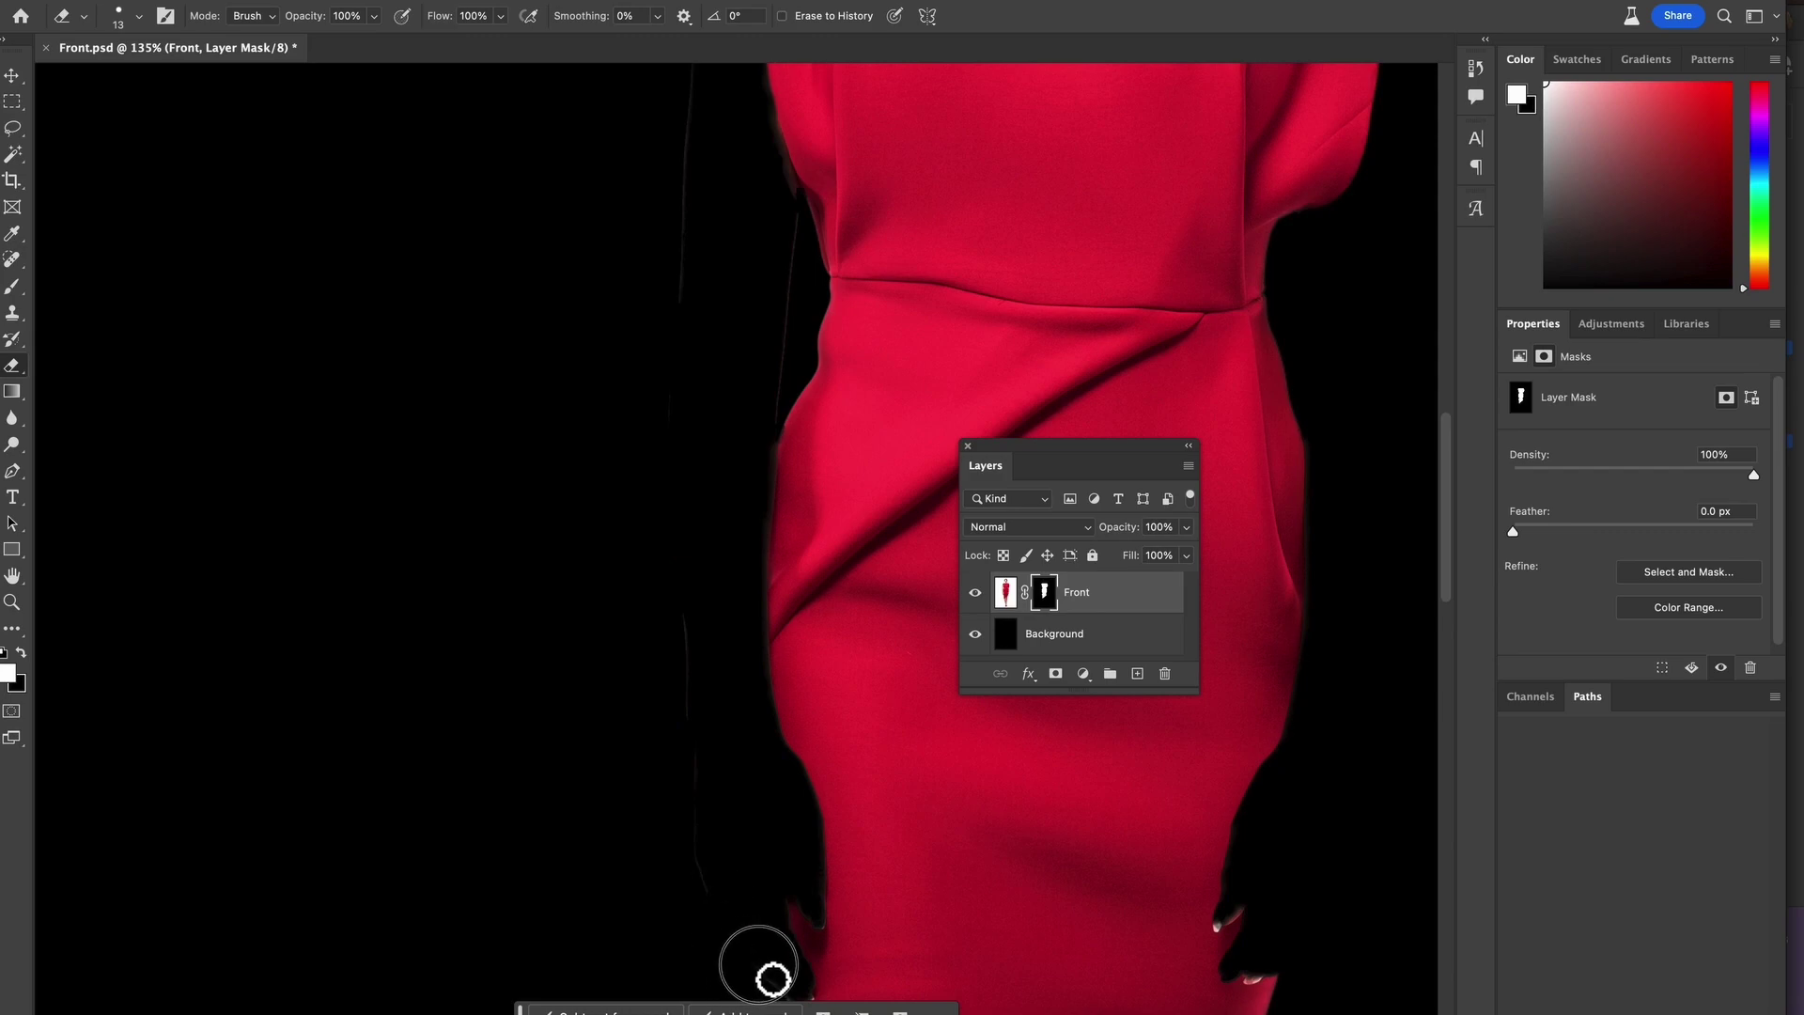
pyautogui.scroll(4, 775, 473)
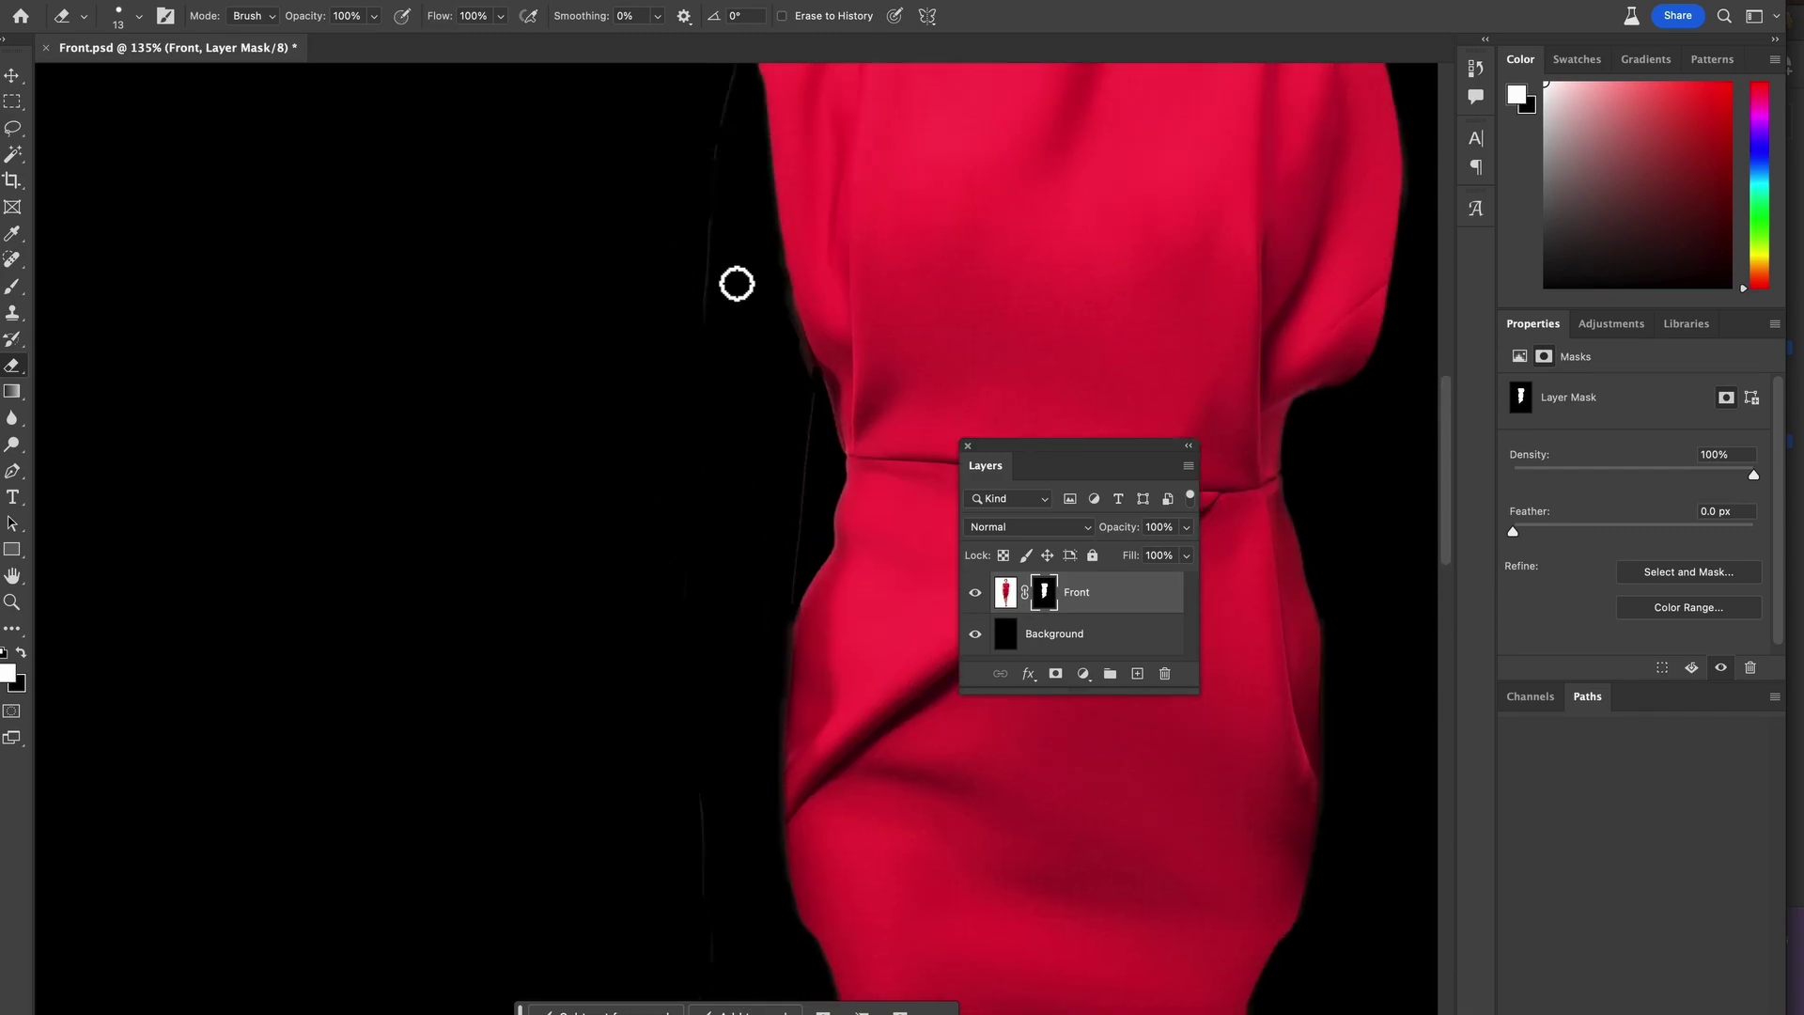
pyautogui.scroll(4, 737, 282)
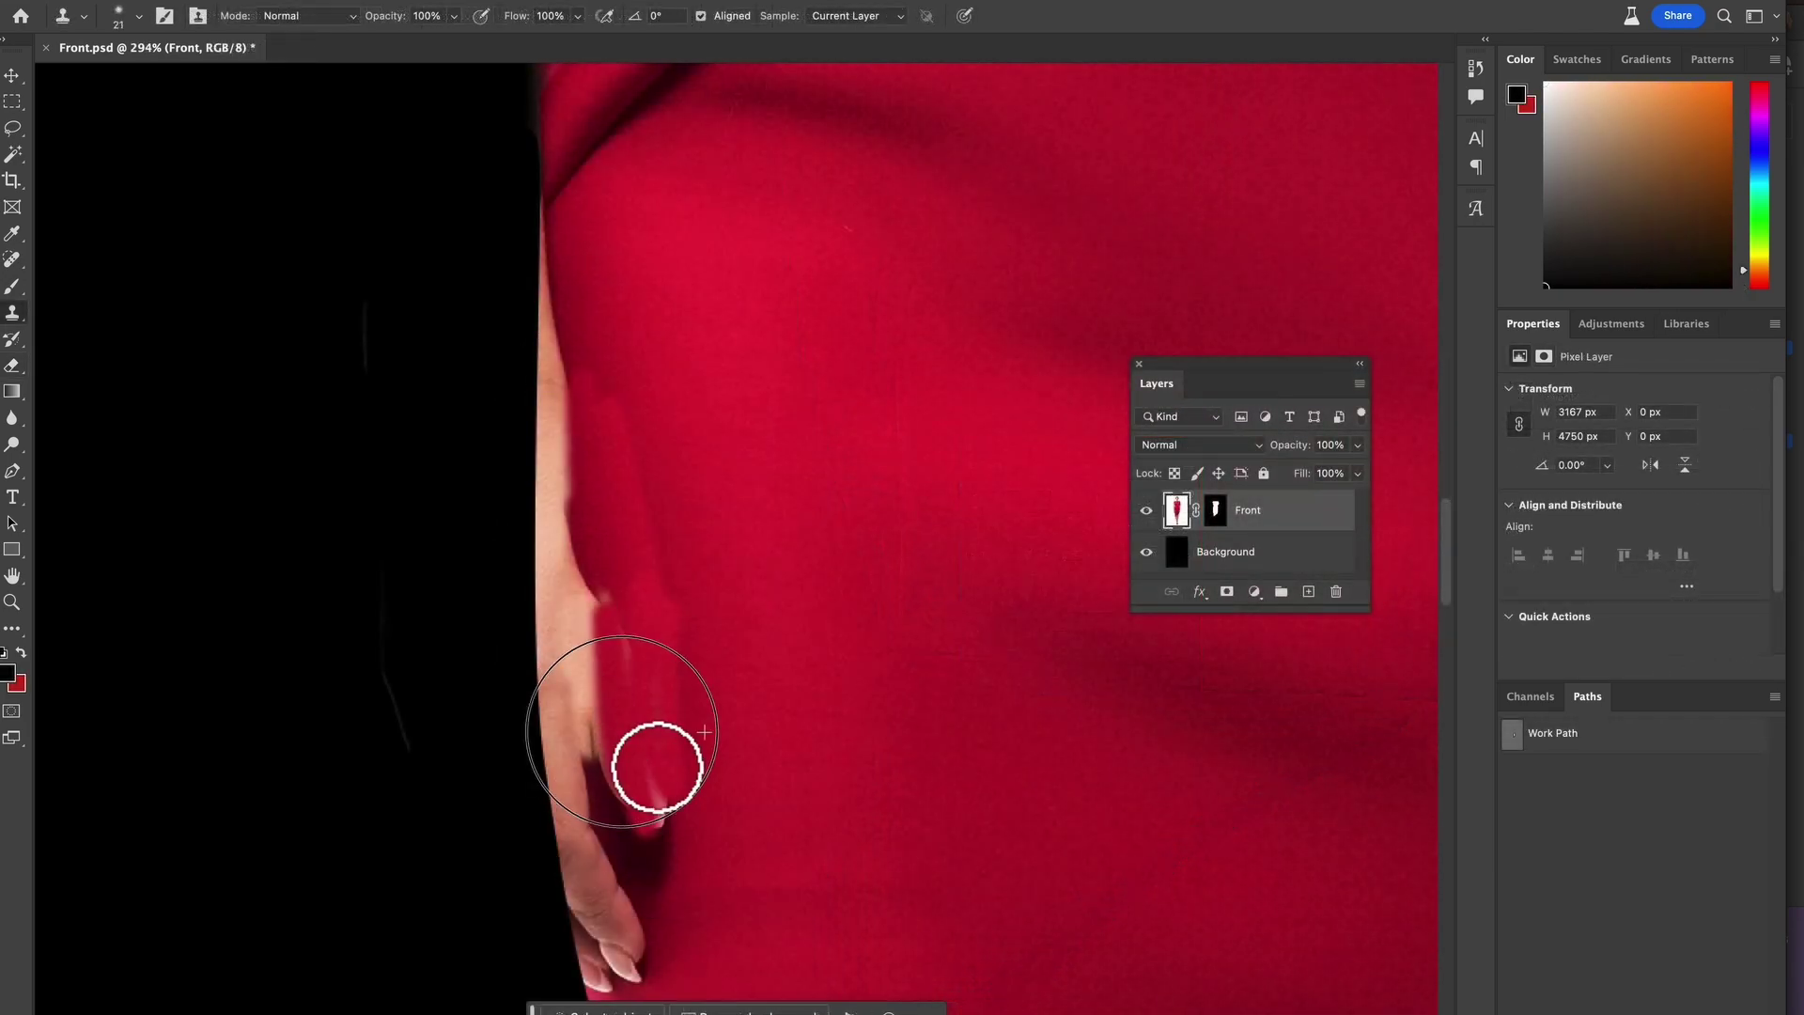
# Step: Clone dress fabric over the model's hands at both sides of the skirt with the Clone Stamp, enlarging the brush to 70
pyautogui.scroll(-2, 657, 766)
pyautogui.moveTo(656, 673)
pyautogui.mouseDown()
pyautogui.moveTo(694, 717)
pyautogui.moveTo(650, 728)
pyautogui.moveTo(644, 581)
pyautogui.moveTo(678, 659)
pyautogui.moveTo(696, 814)
pyautogui.mouseUp()
pyautogui.click(139, 16)
pyautogui.moveTo(110, 80); pyautogui.dragTo(121, 80)
pyautogui.keyDown('alt'); pyautogui.click(852, 446); pyautogui.keyUp('alt')
pyautogui.moveTo(616, 498); pyautogui.dragTo(625, 548)
pyautogui.scroll(-4, 800, 588)
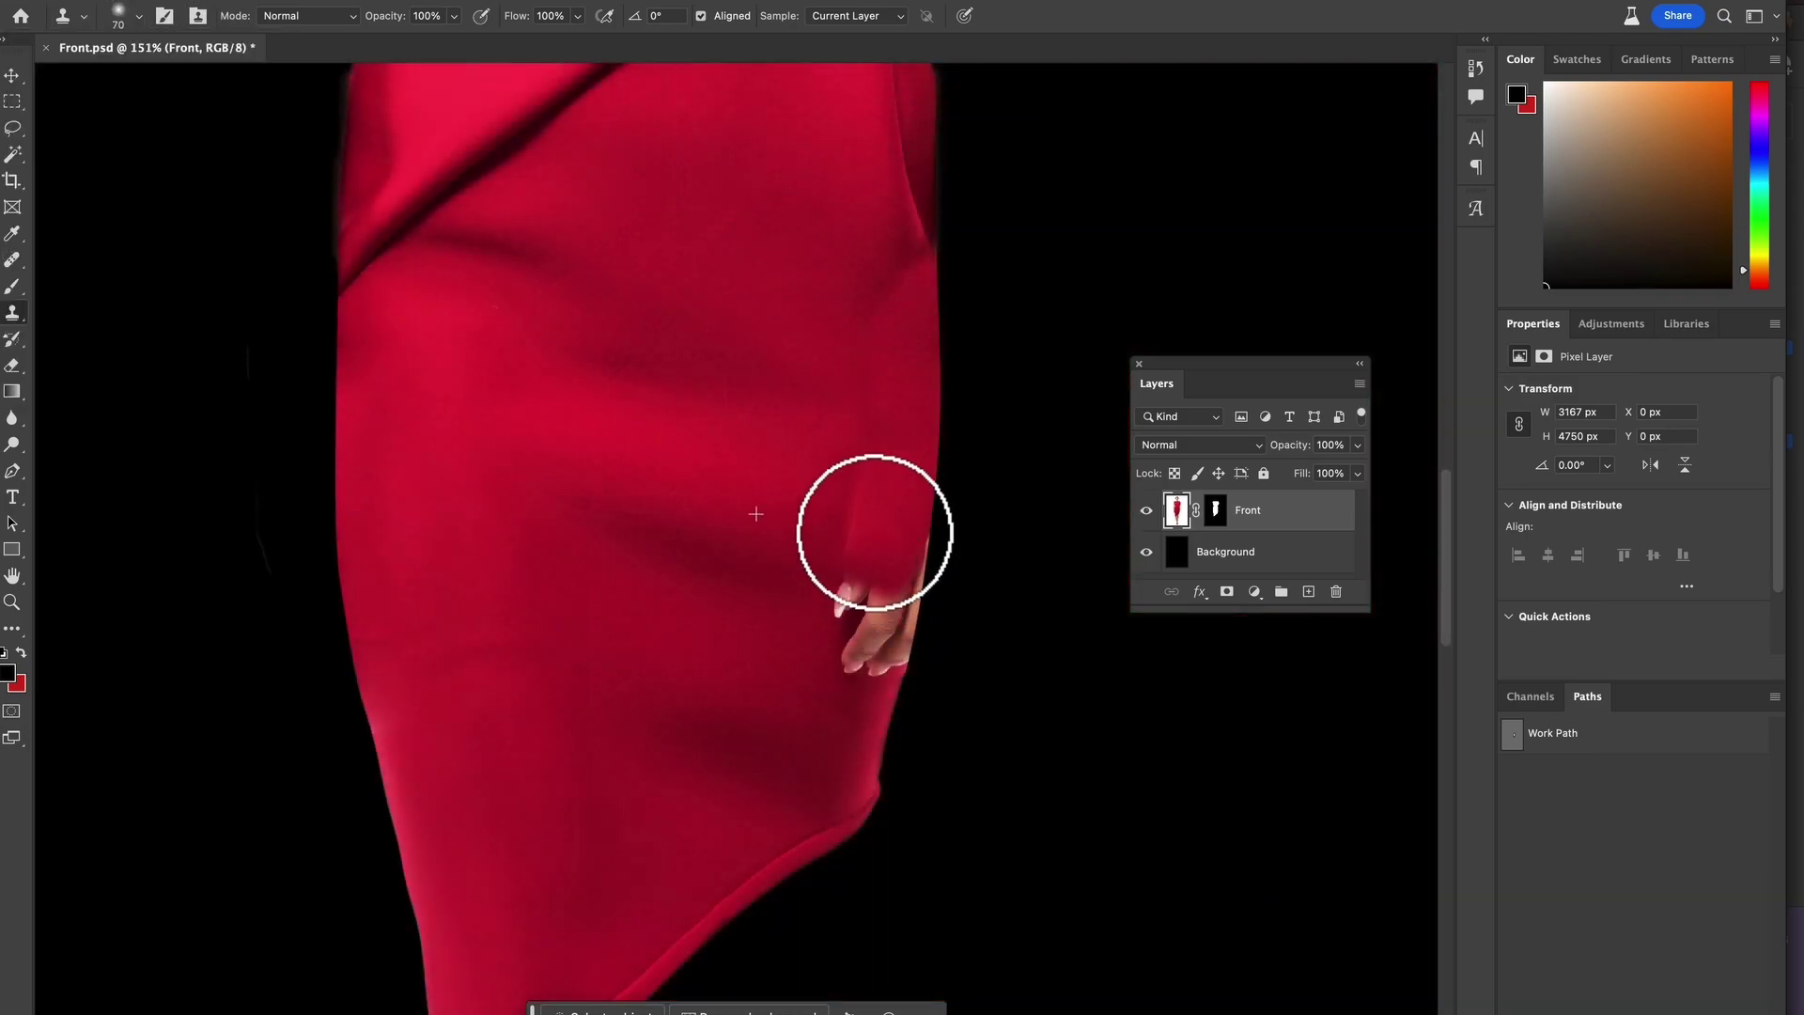
pyautogui.moveTo(875, 532)
pyautogui.mouseDown()
pyautogui.moveTo(830, 572)
pyautogui.moveTo(838, 612)
pyautogui.moveTo(911, 636)
pyautogui.moveTo(1013, 325)
pyautogui.mouseUp()
# Step: Blend the cloned fabric along the skirt's side with the Healing Brush at size 98, sampling nearby folds
pyautogui.click(12, 260)
pyautogui.keyDown('alt'); pyautogui.click(778, 689); pyautogui.keyUp('alt')
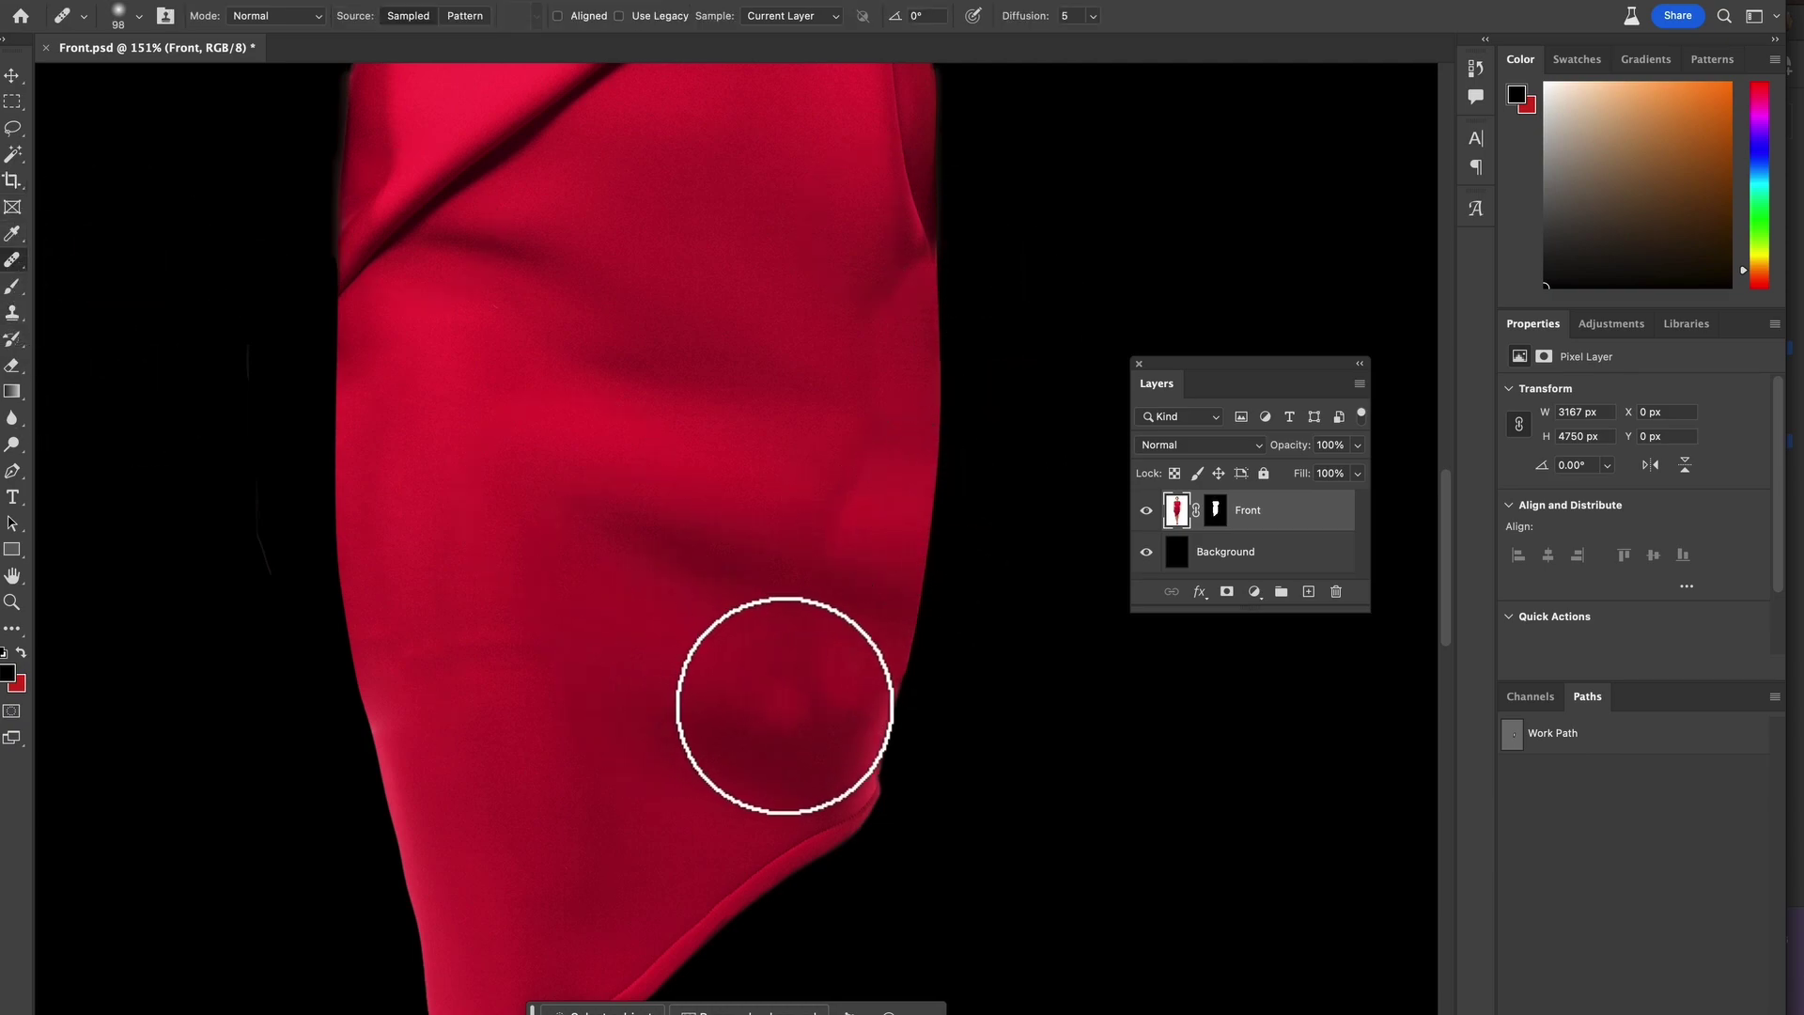
pyautogui.moveTo(894, 721)
pyautogui.mouseDown()
pyautogui.moveTo(862, 694)
pyautogui.moveTo(870, 624)
pyautogui.moveTo(879, 691)
pyautogui.mouseUp()
pyautogui.keyDown('alt'); pyautogui.click(774, 560); pyautogui.keyUp('alt')
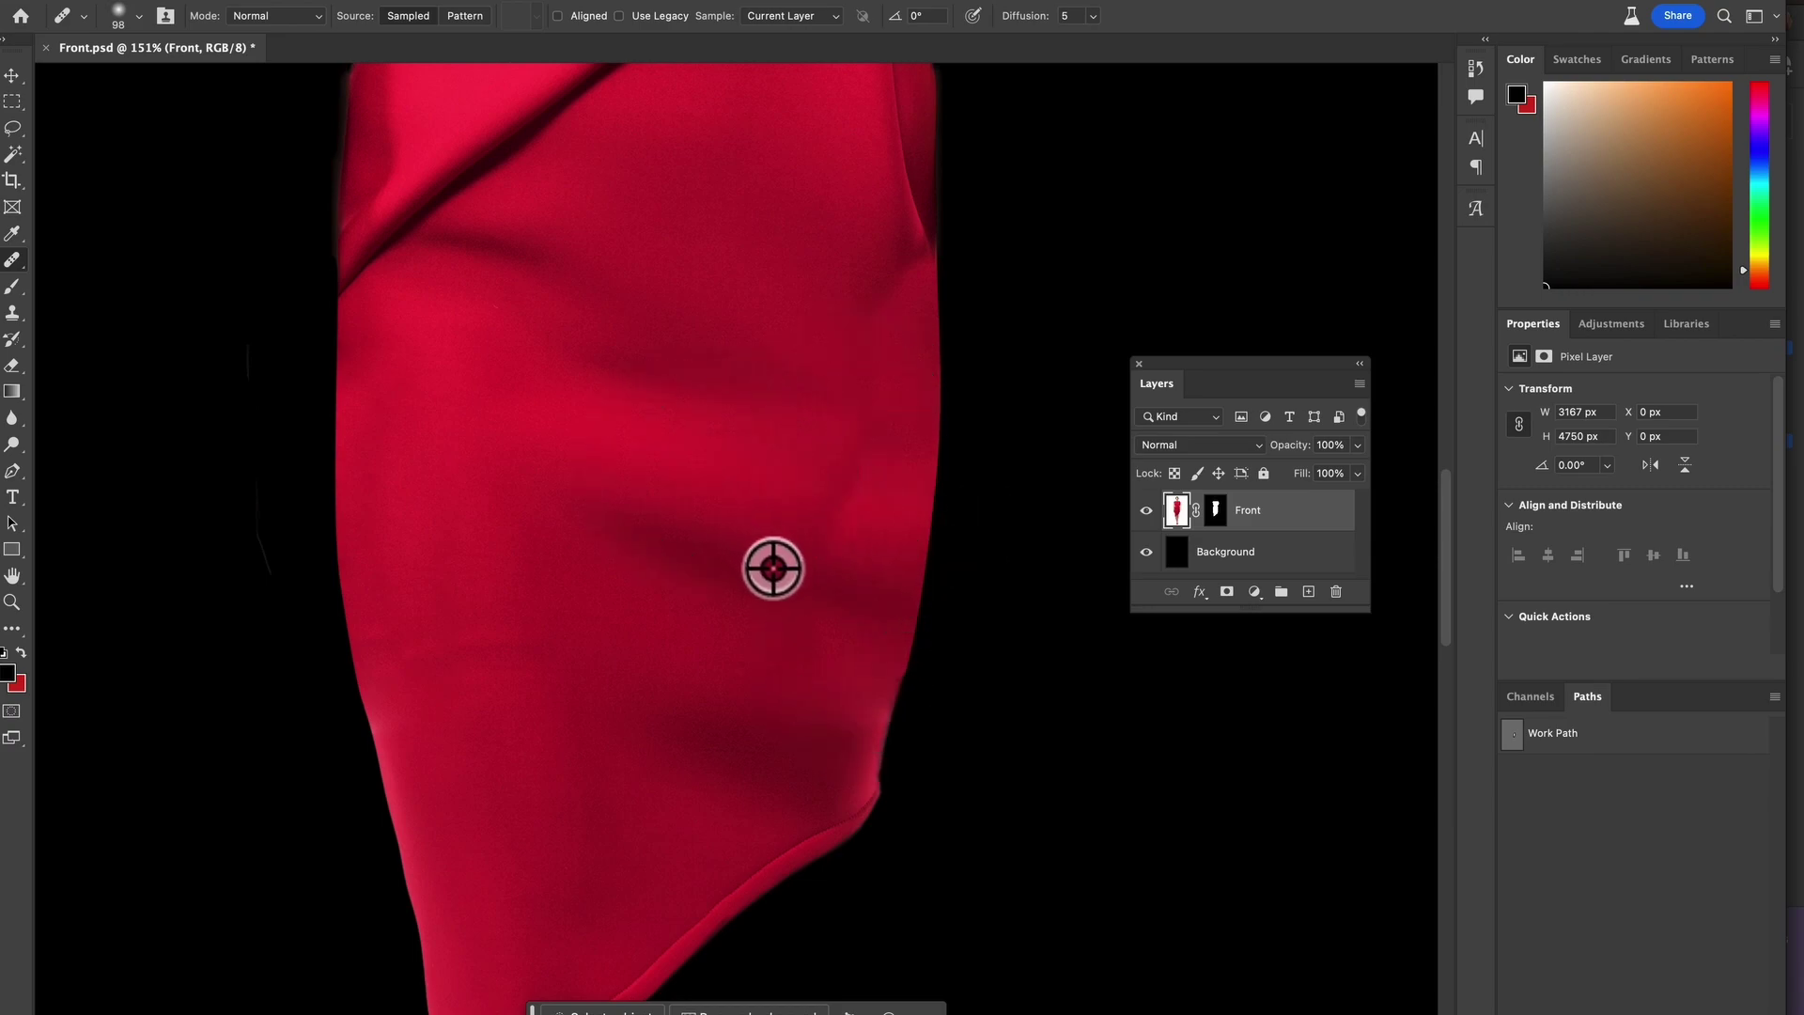
pyautogui.moveTo(818, 535)
pyautogui.mouseDown()
pyautogui.moveTo(881, 459)
pyautogui.moveTo(842, 447)
pyautogui.mouseUp()
pyautogui.keyDown('alt'); pyautogui.click(801, 378); pyautogui.keyUp('alt')
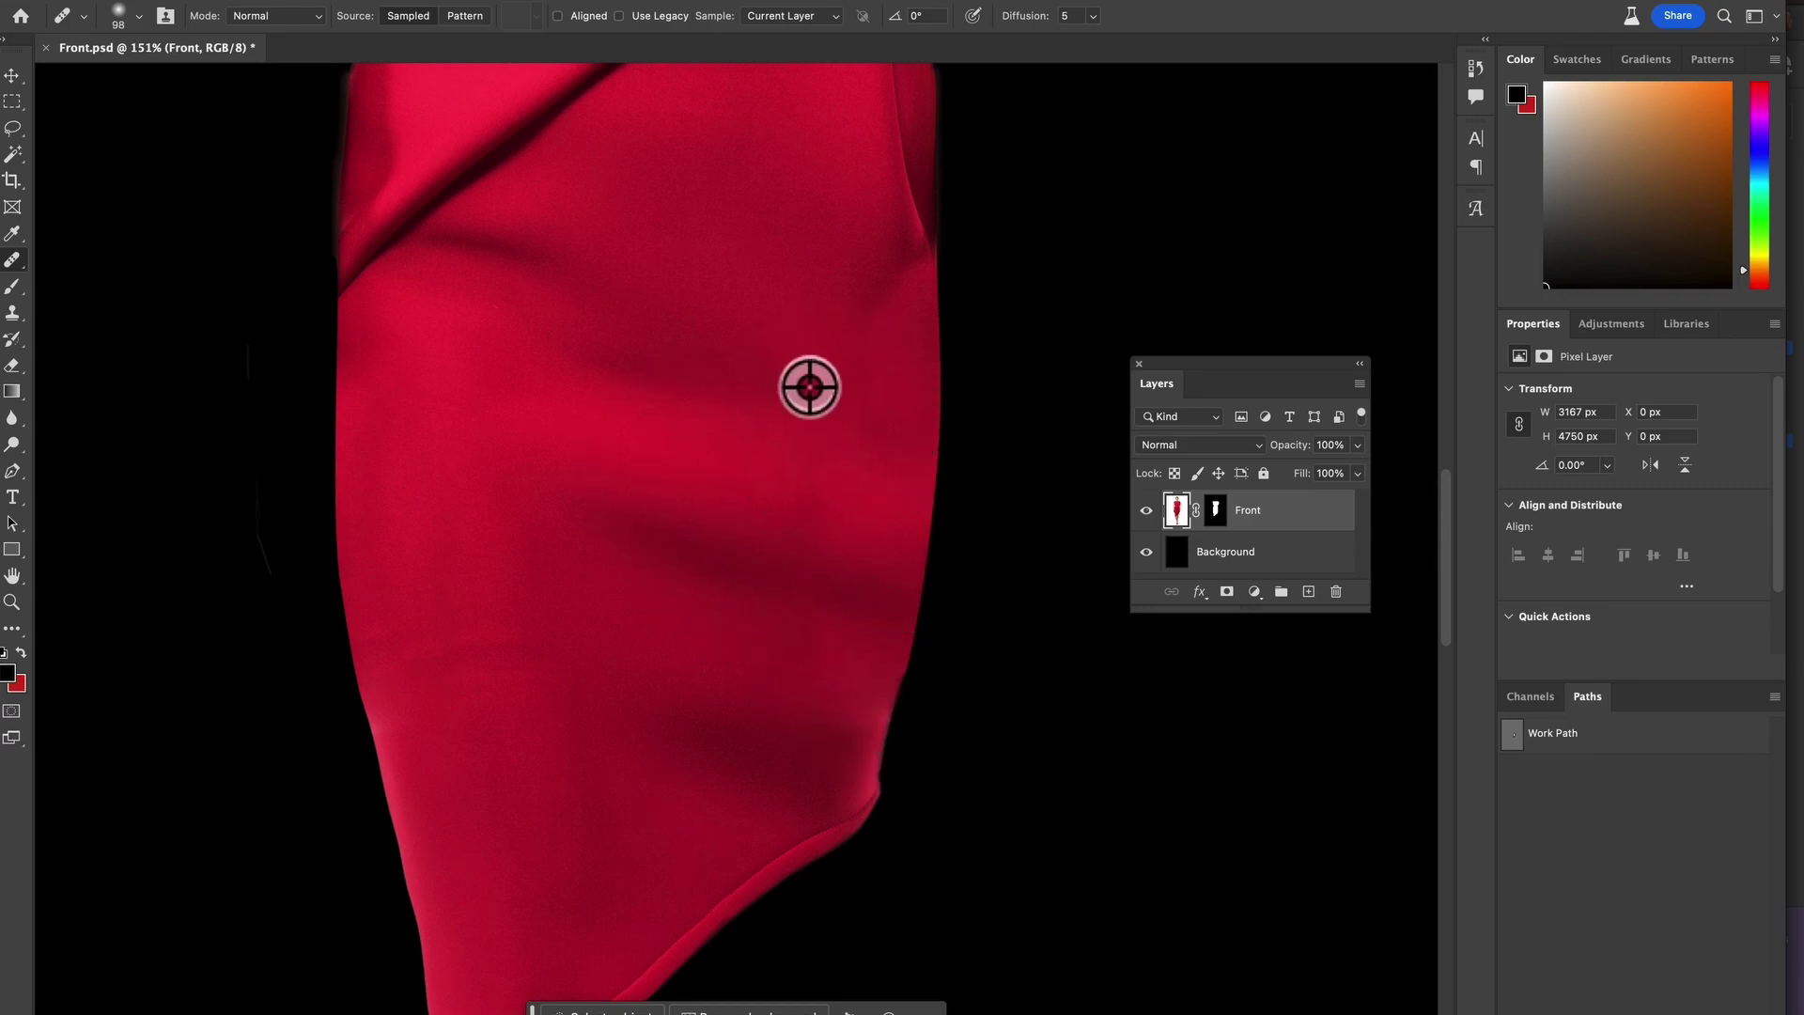
pyautogui.moveTo(849, 350); pyautogui.dragTo(893, 250)
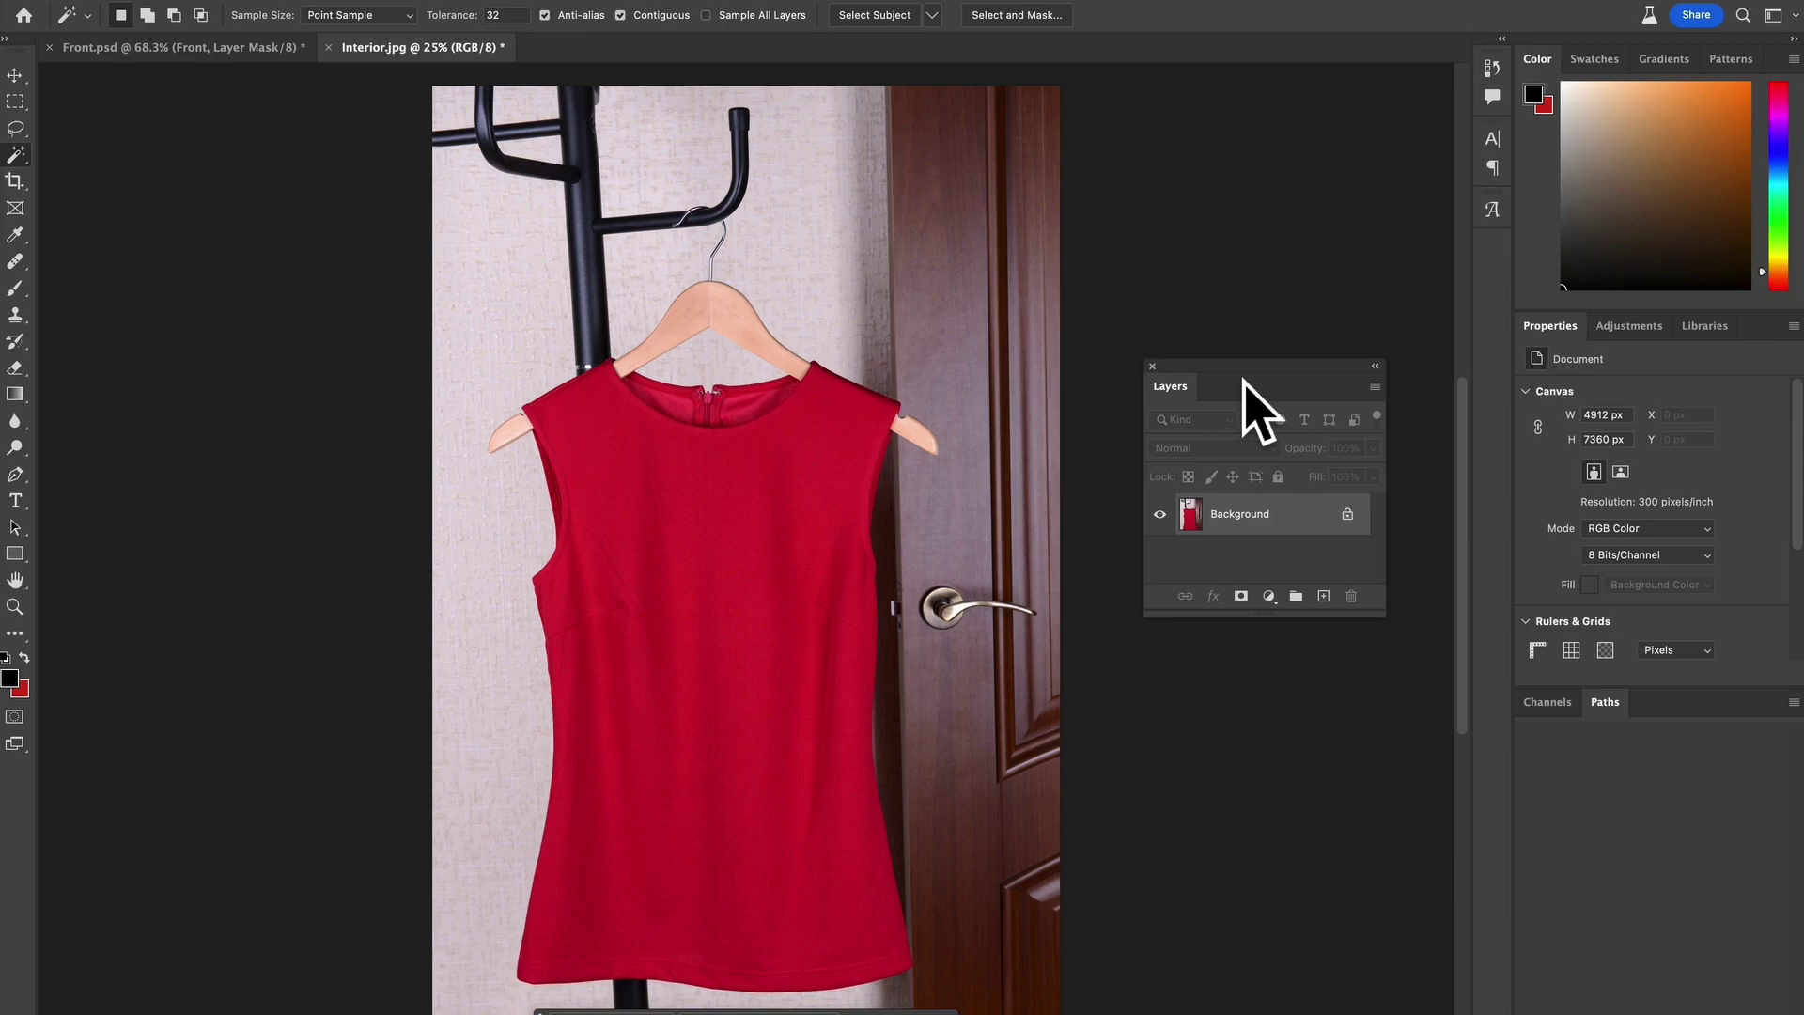
# Step: Turn the Background layer of Interior.jpg into a regular layer named Interior
pyautogui.moveTo(1242, 380); pyautogui.dragTo(1035, 336)
pyautogui.doubleClick(1059, 478)
pyautogui.write('Interior')
pyautogui.press('Return')
# Step: Create a new layer named Background, fill it with black and place it below the Interior layer
pyautogui.press('shift+super+n')
pyautogui.write('Background')
pyautogui.press('Return')
pyautogui.hotkey('alt', 'BackSpace')
pyautogui.moveTo(1081, 471)
pyautogui.mouseDown()
pyautogui.moveTo(1140, 511)
pyautogui.moveTo(1087, 491)
pyautogui.mouseUp()
# Step: Mask out everything but the red top with Select and Mask, using the On Layers view and subtracting the hanger
pyautogui.click(1007, 16)
pyautogui.click(1590, 94)
pyautogui.click(1541, 379)
pyautogui.scroll(3, 786, 407)
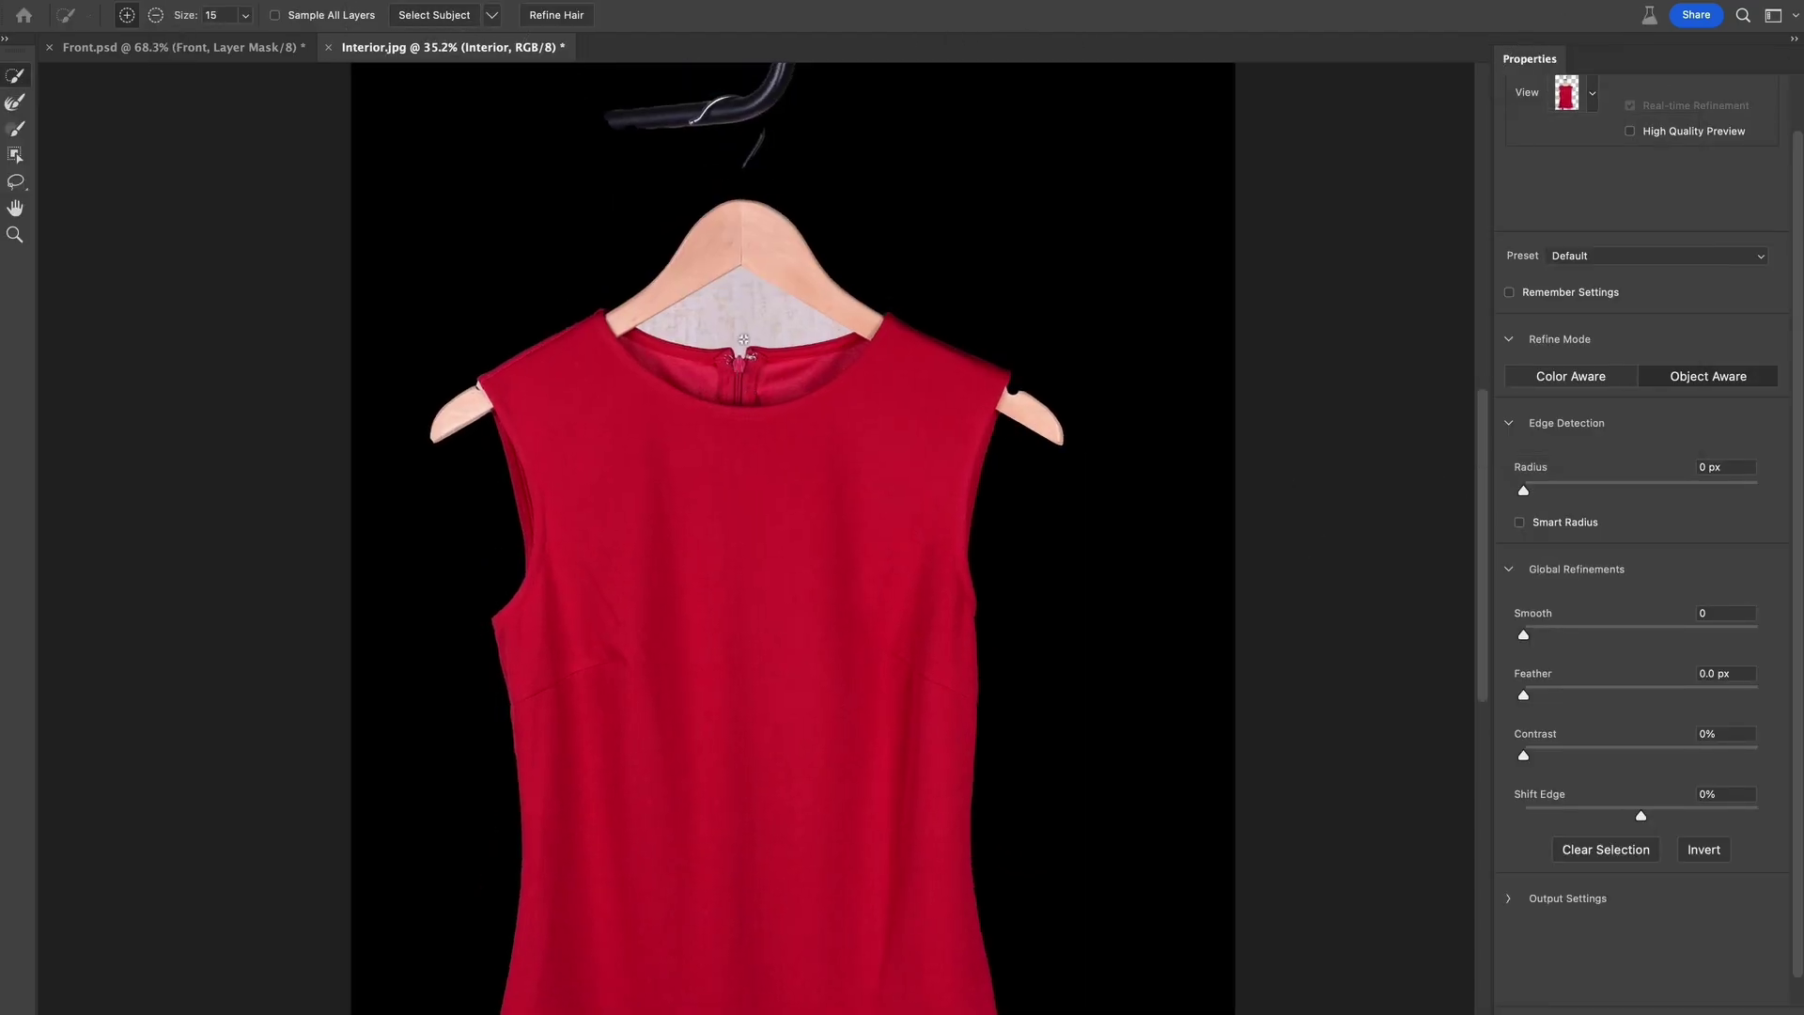
pyautogui.click(710, 248)
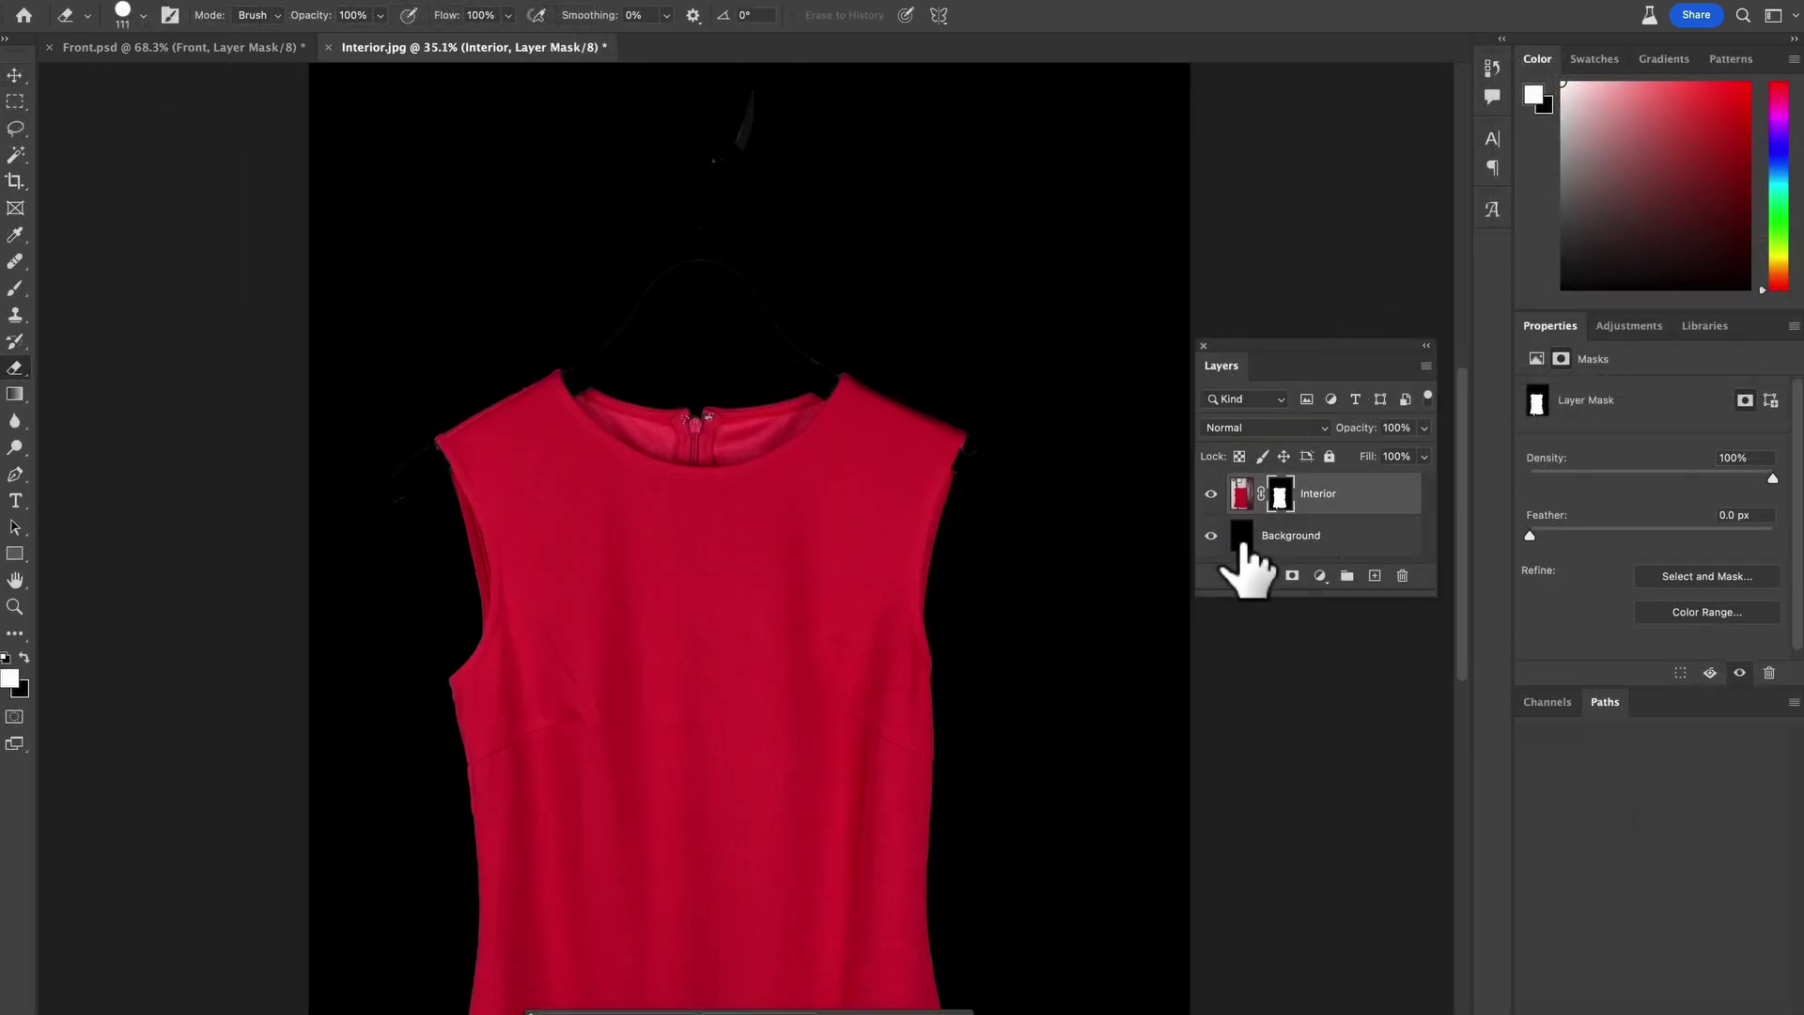
# Step: Hide the black Background layer and marquee-select the top's back collar and zipper on the Interior layer's image
pyautogui.click(1211, 536)
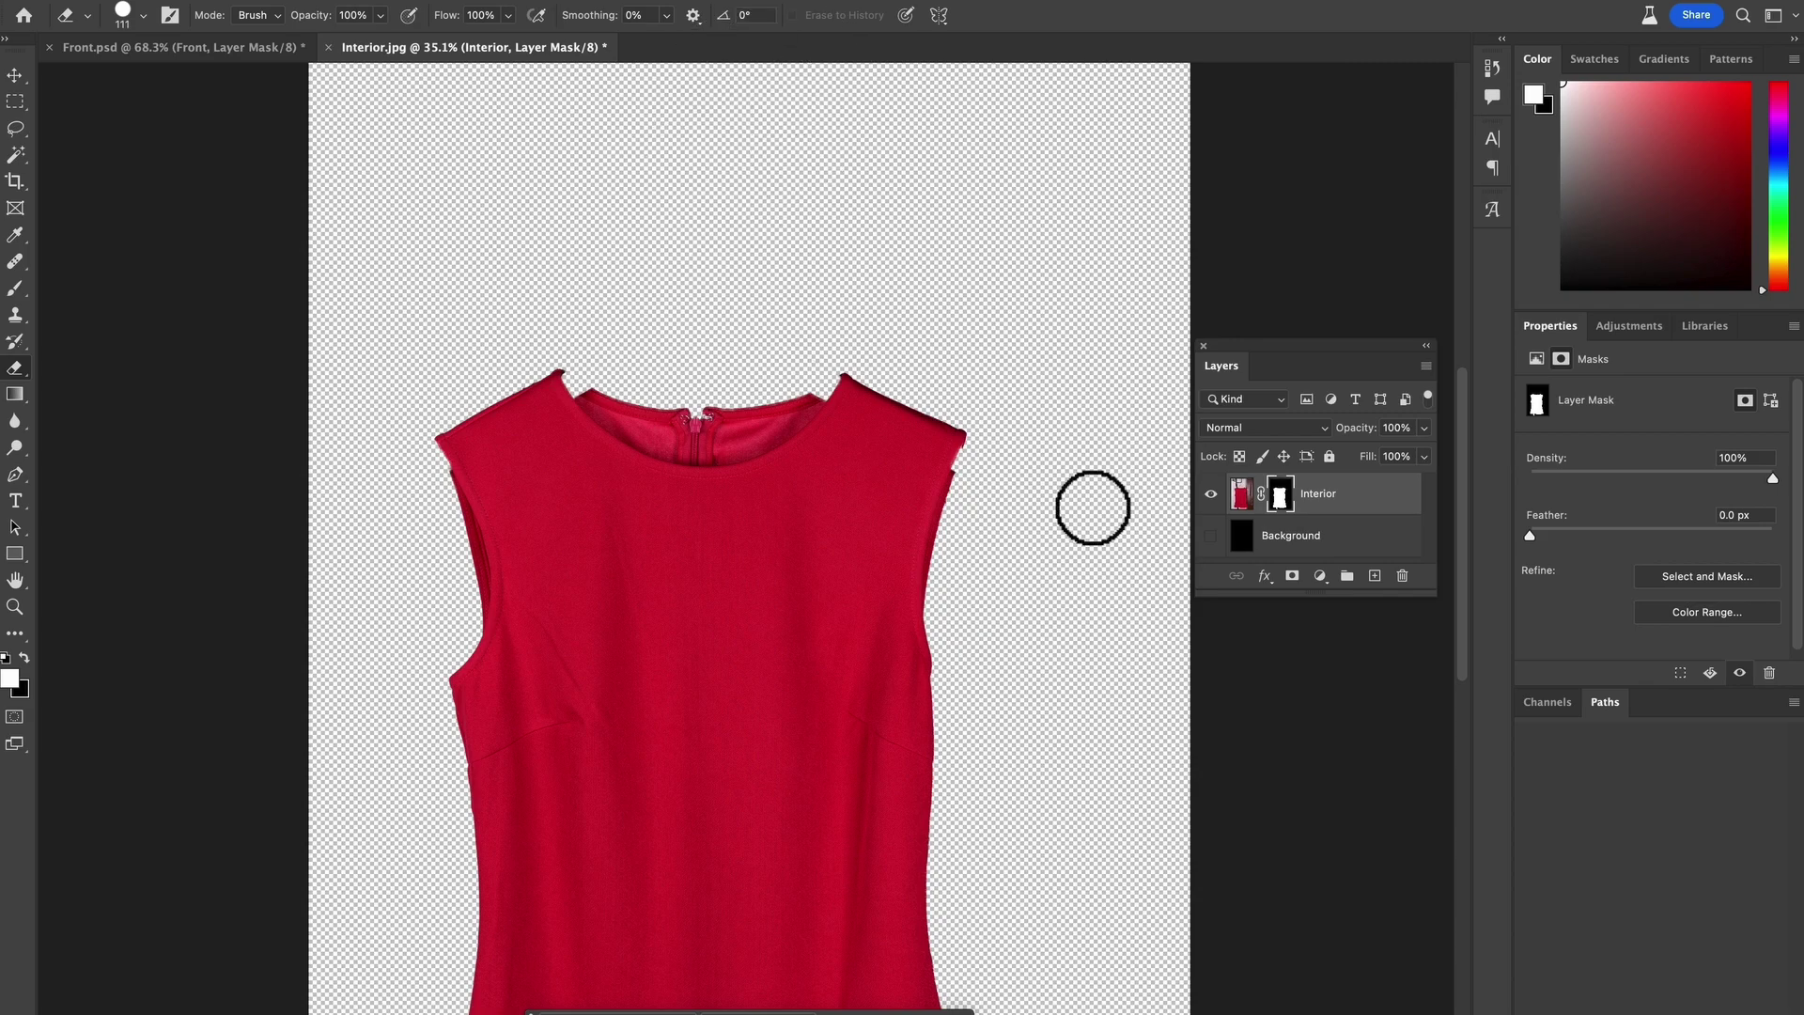
pyautogui.click(1211, 536)
pyautogui.click(1241, 493)
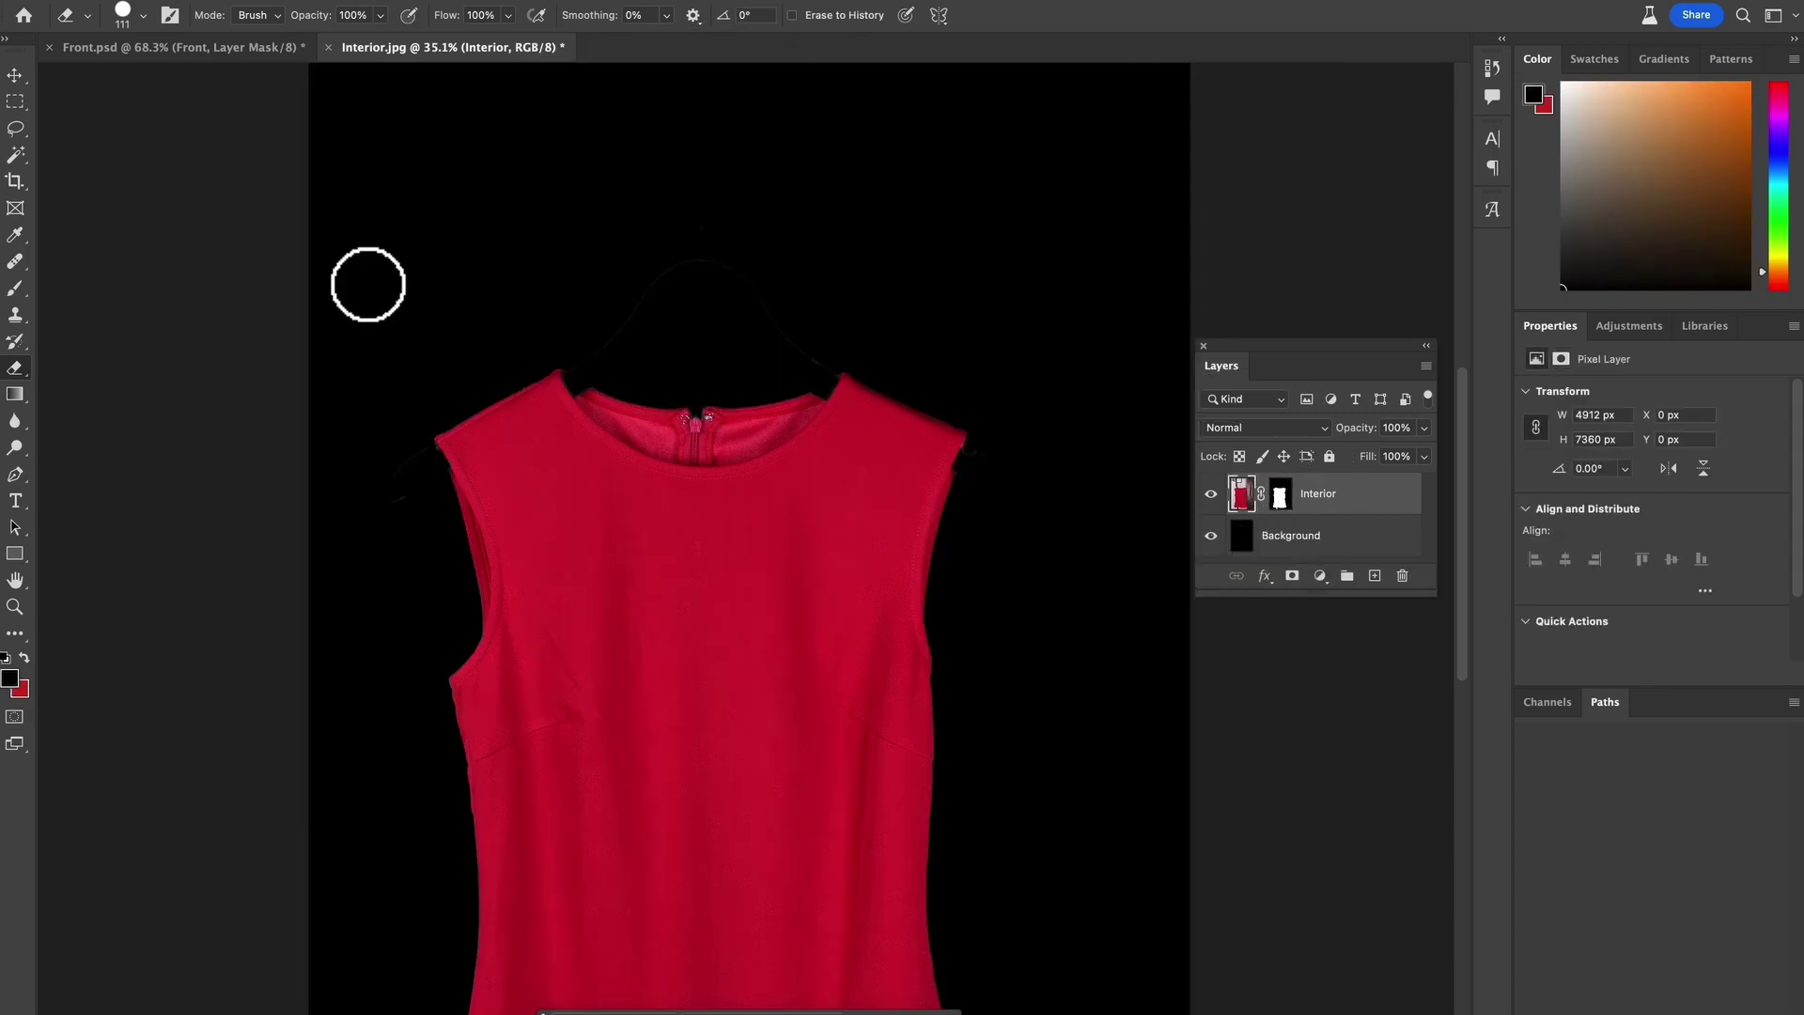
pyautogui.click(15, 100)
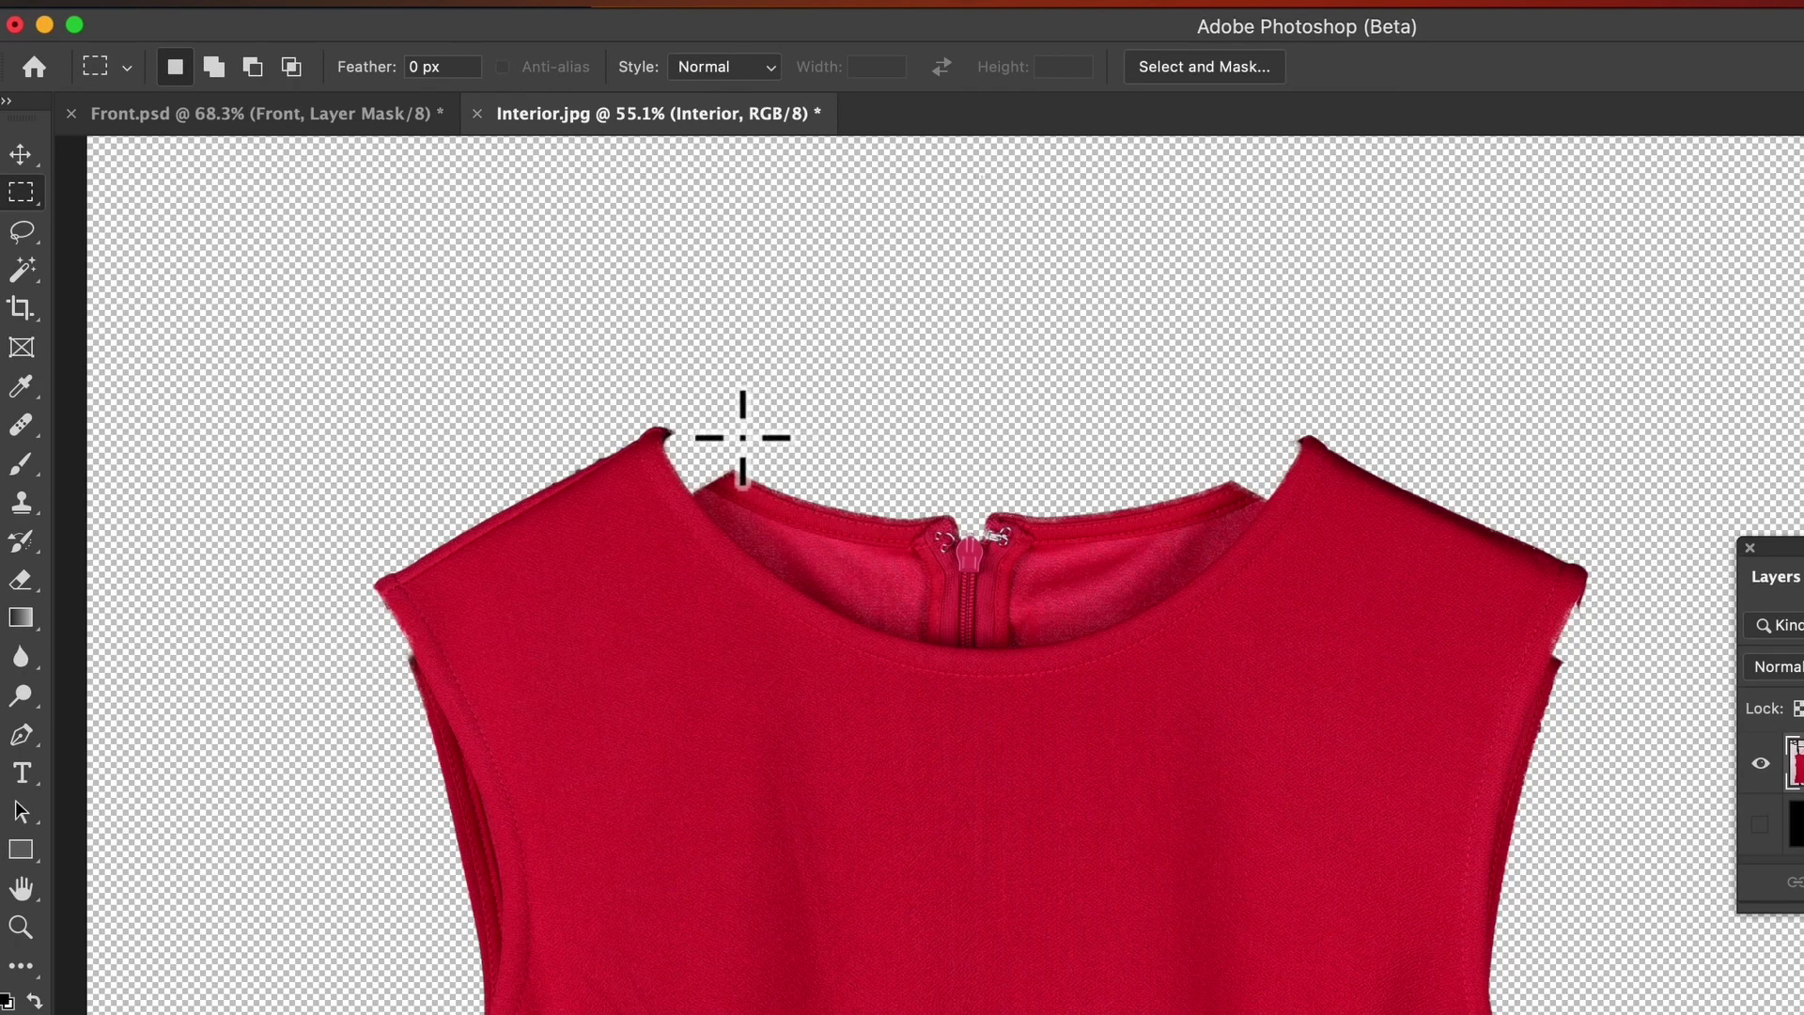
pyautogui.moveTo(728, 405); pyautogui.dragTo(1254, 719)
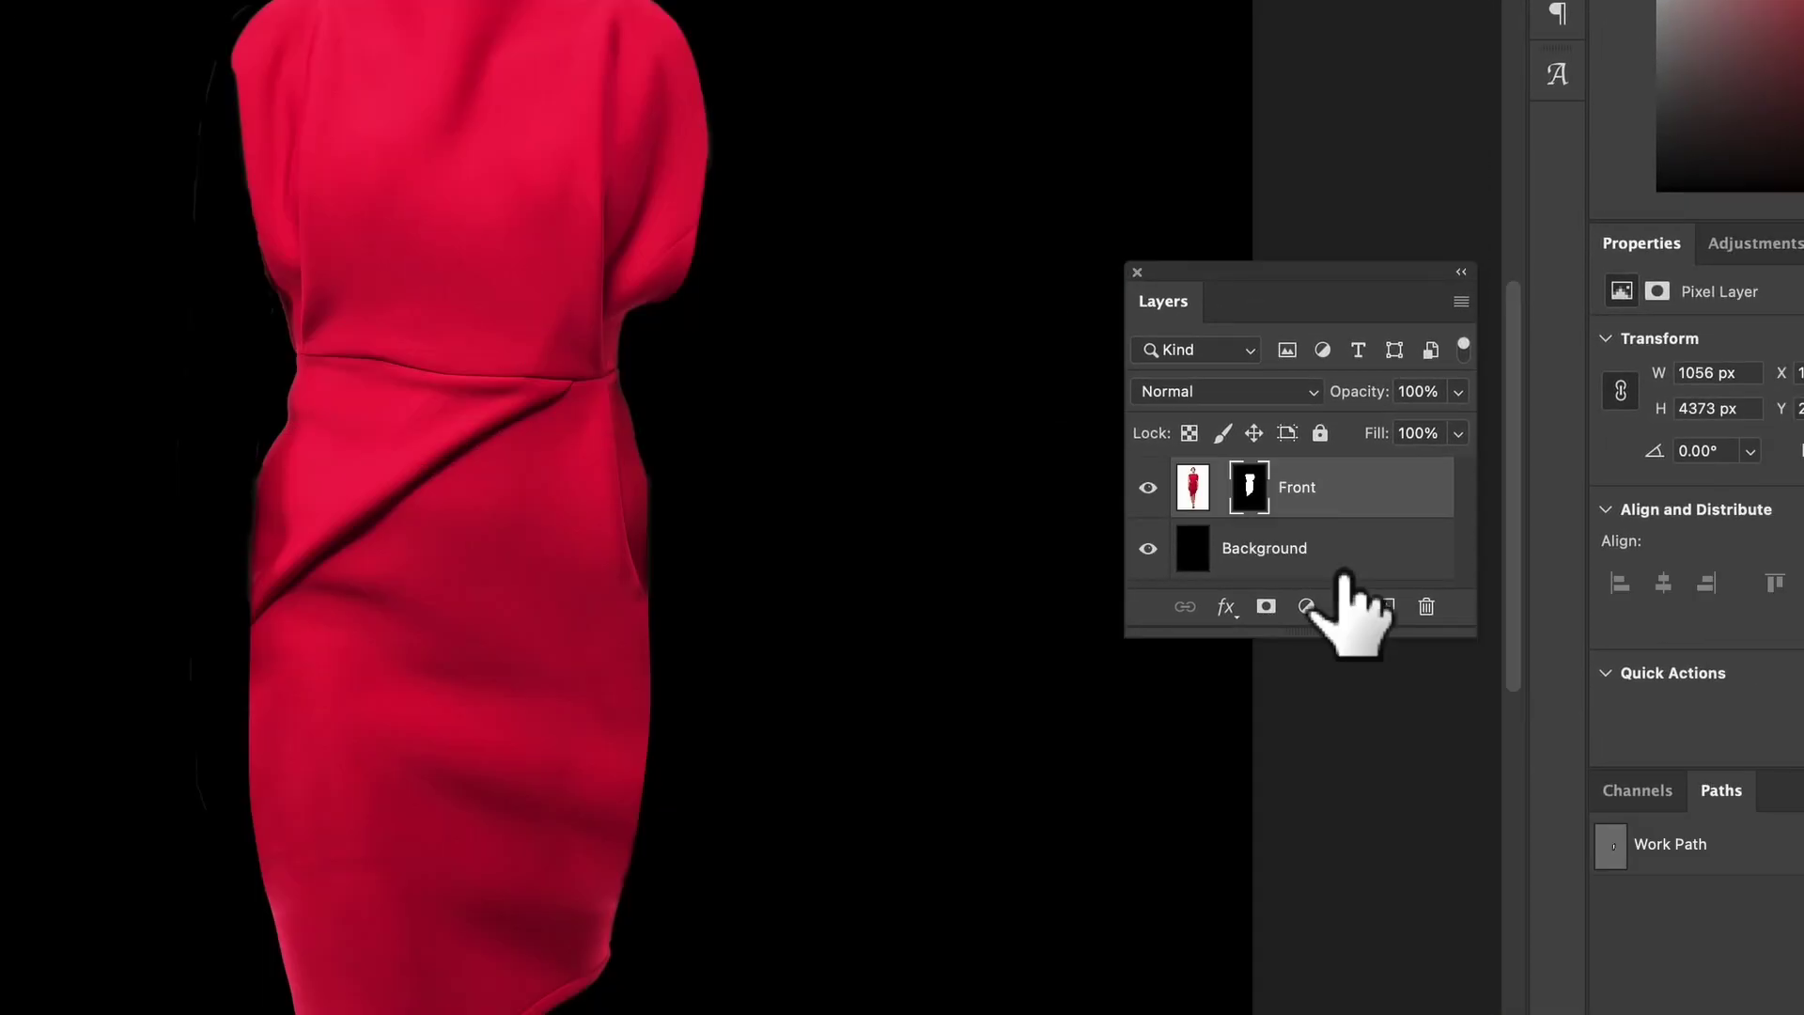
# Step: Paste the copied collar above the Background layer in Front.psd and move it up behind the dress's neckline
pyautogui.click(1346, 569)
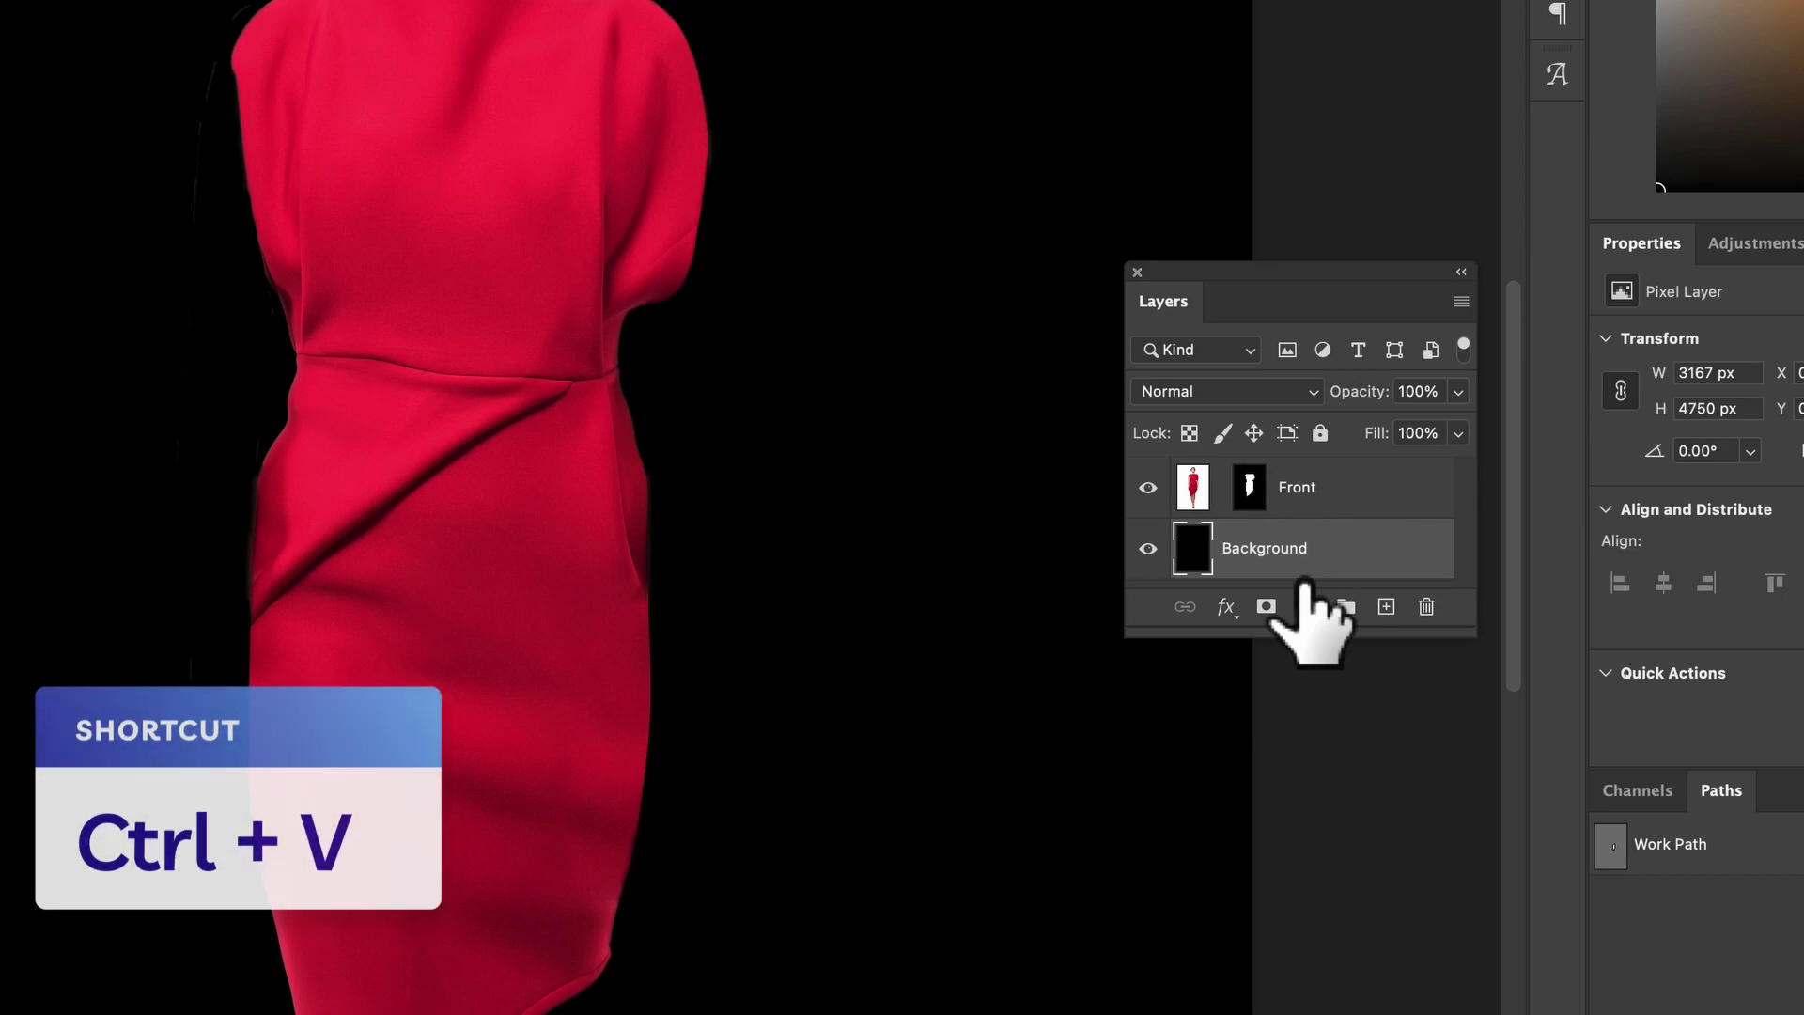
pyautogui.hotkey('ctrl', 'v')
pyautogui.scroll(5, 633, 476)
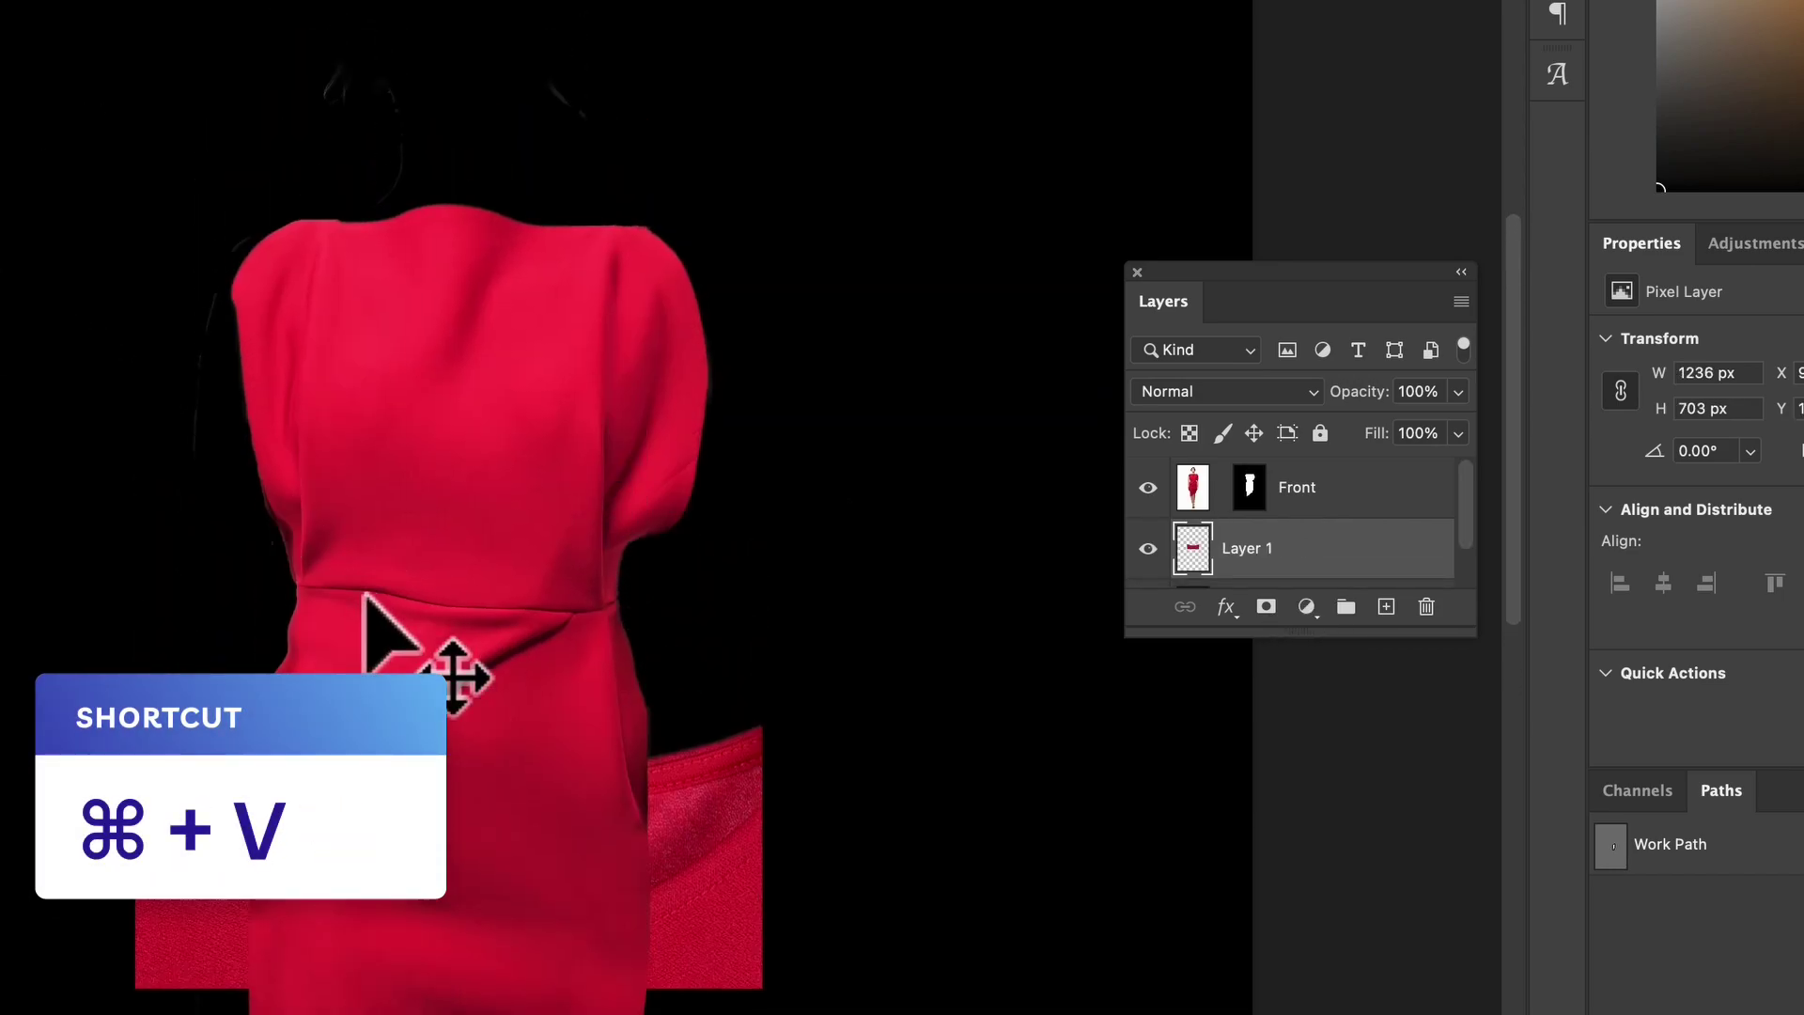
pyautogui.moveTo(713, 850); pyautogui.dragTo(751, 407)
pyautogui.moveTo(779, 467); pyautogui.dragTo(759, 204)
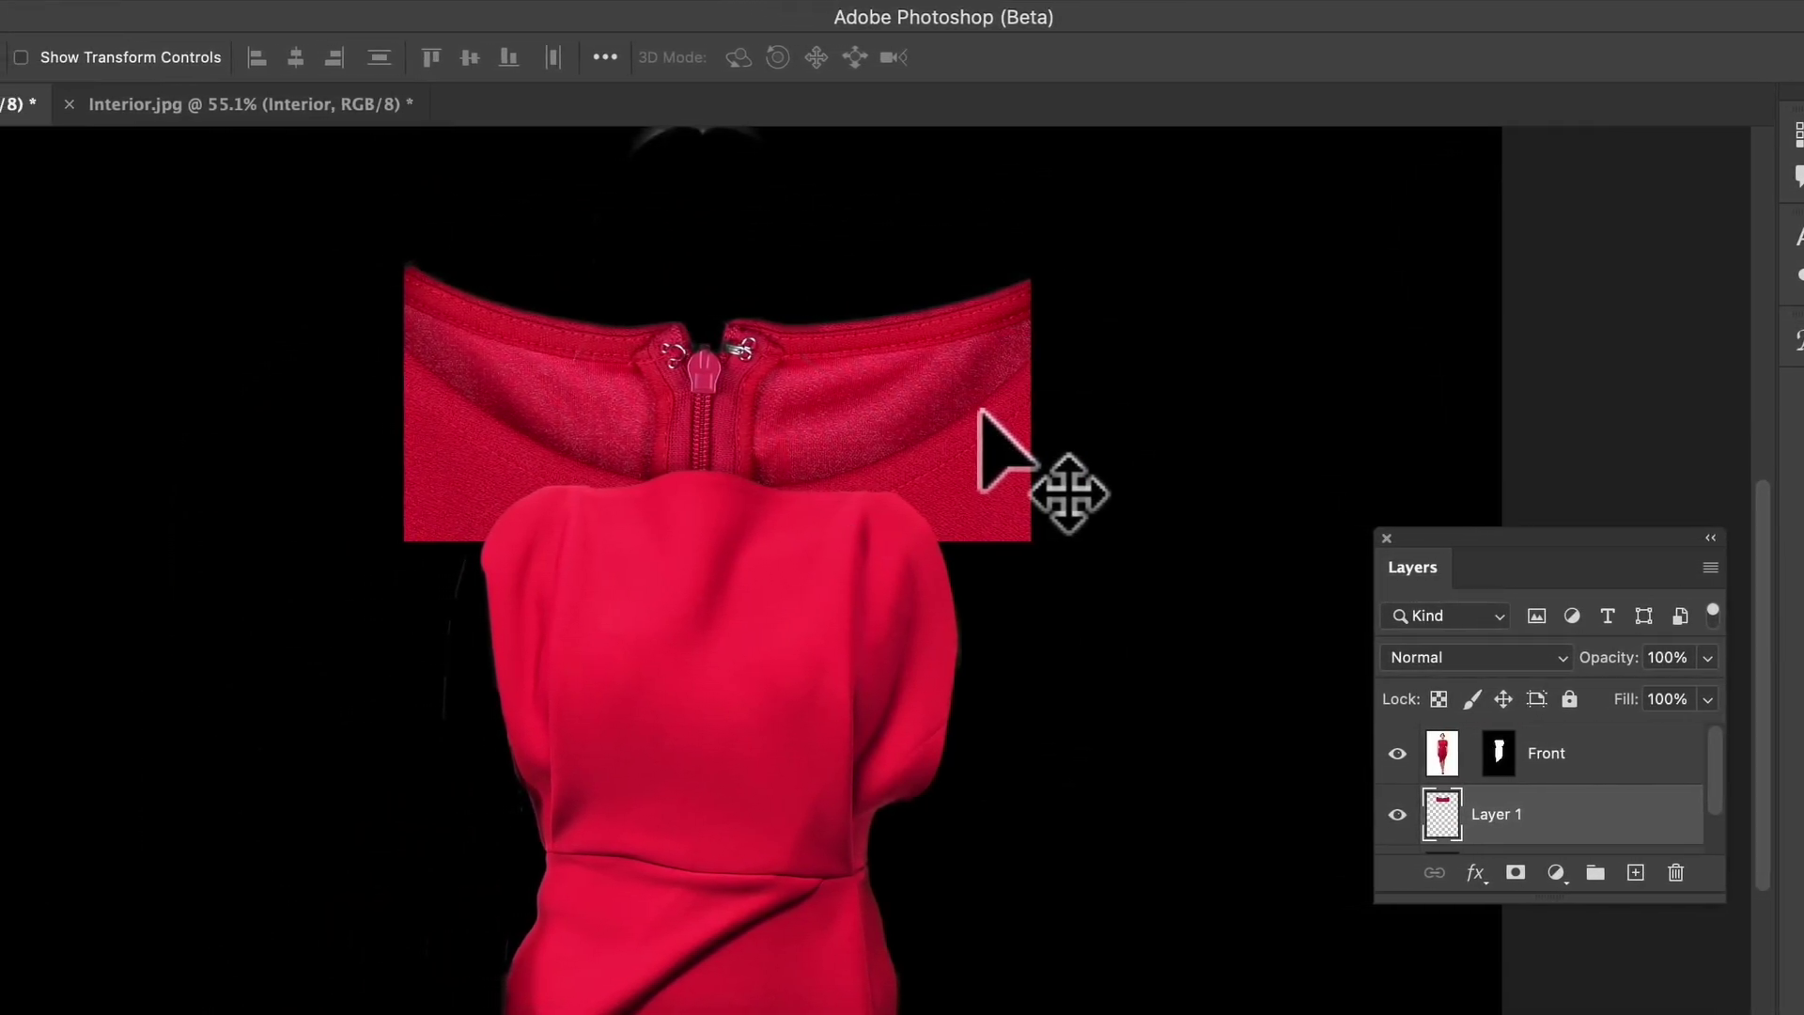
# Step: Scale the pasted collar down with Free Transform and position it to fit the dress's neckline
pyautogui.hotkey('ctrl', 't')
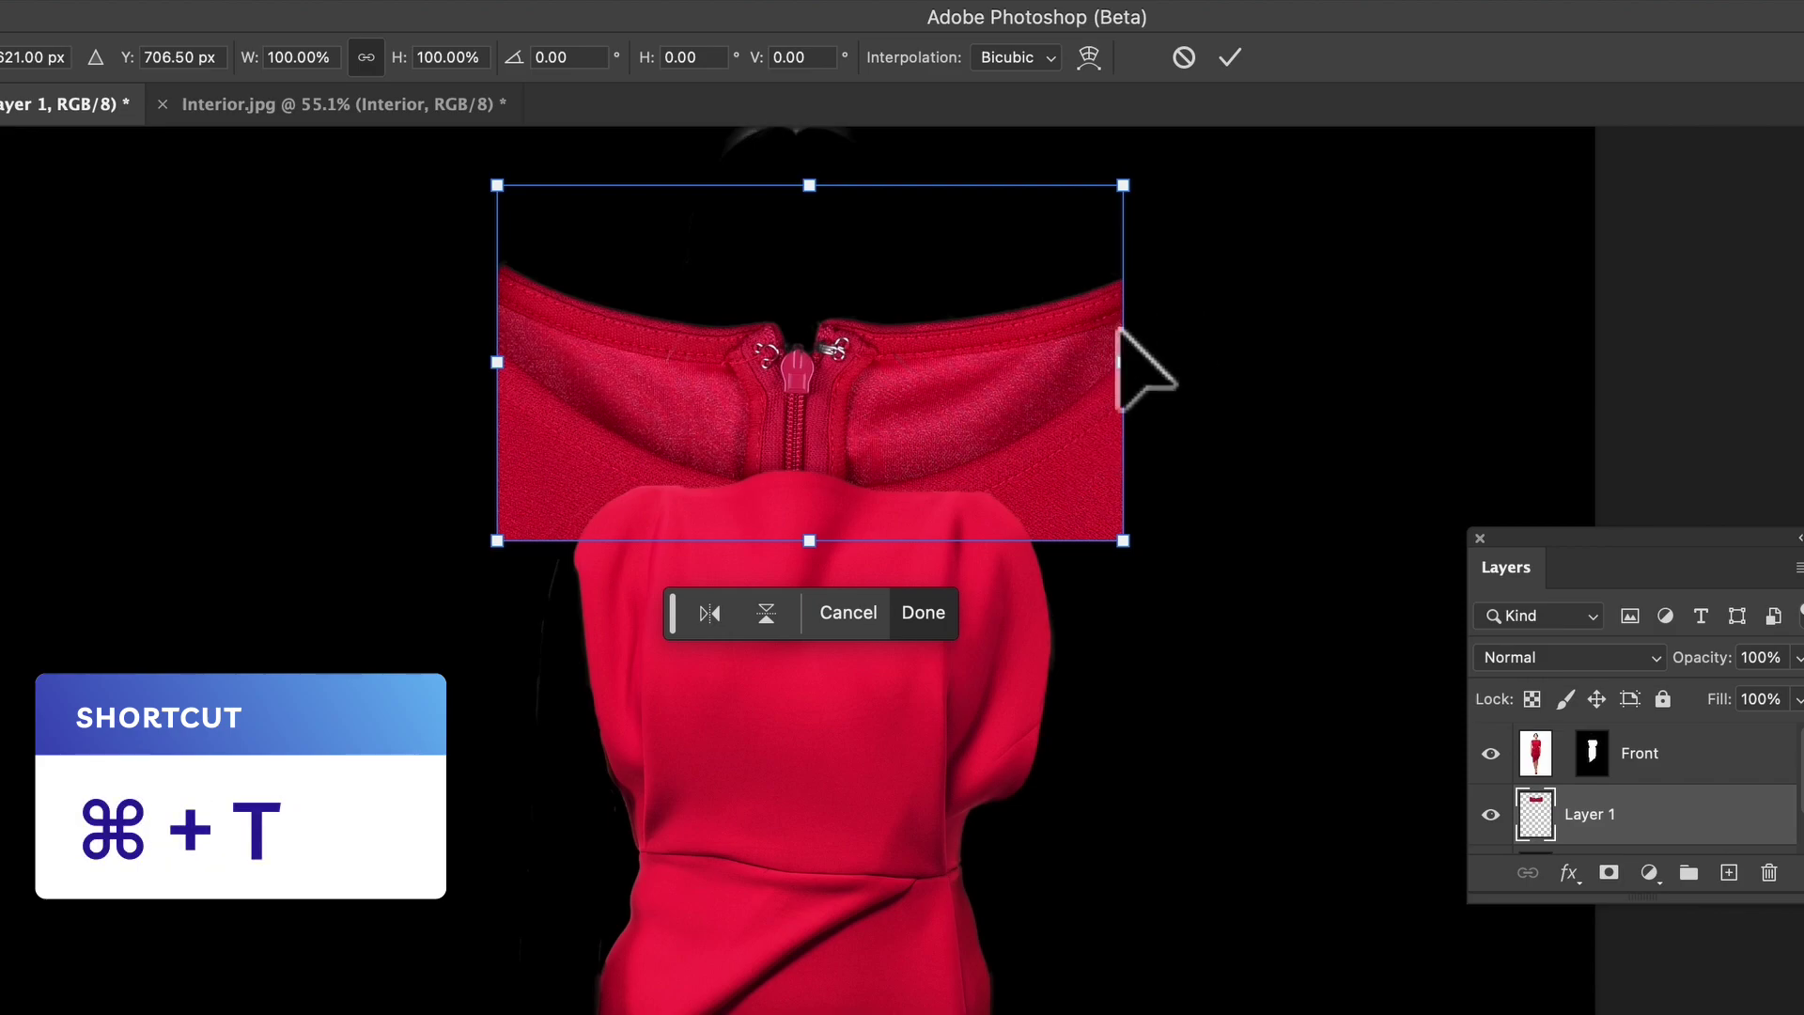
pyautogui.moveTo(1168, 222); pyautogui.dragTo(950, 371)
pyautogui.moveTo(552, 363); pyautogui.dragTo(787, 411)
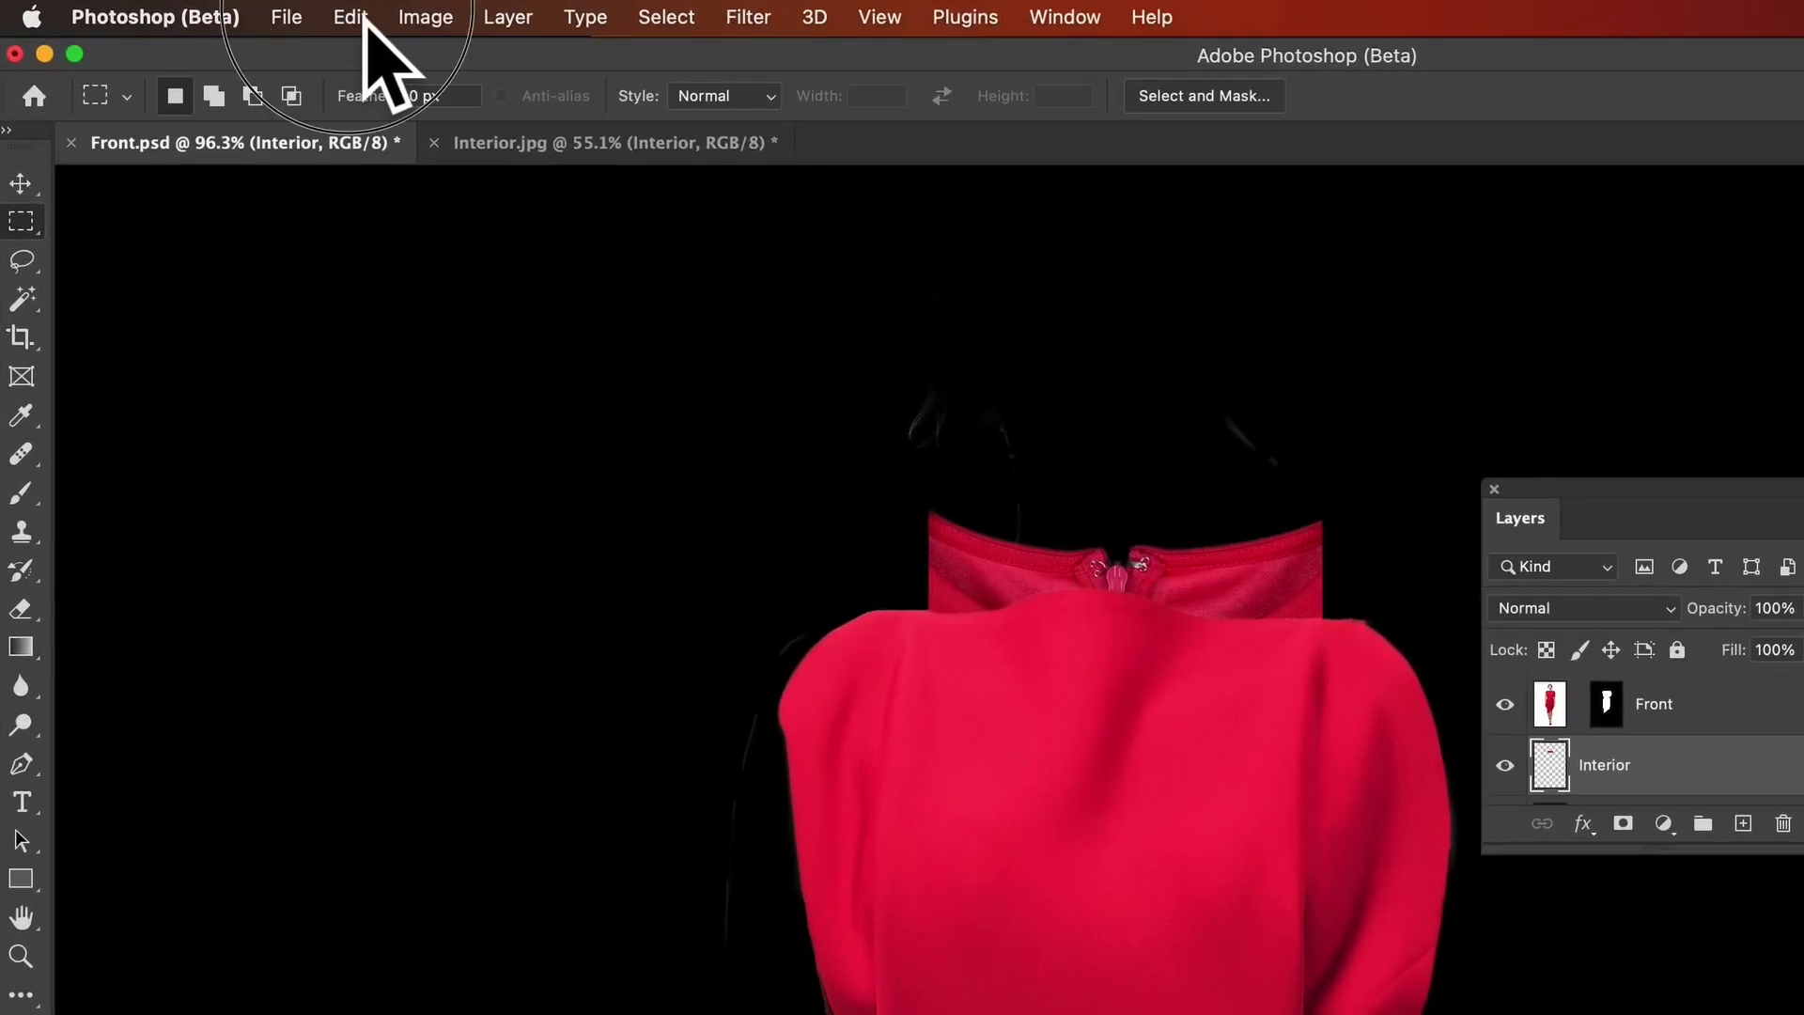
# Step: Warp the collar on the Interior layer, bending its upper corners down and its lower-left corner inward behind the dress's neckline
pyautogui.click(246, 12)
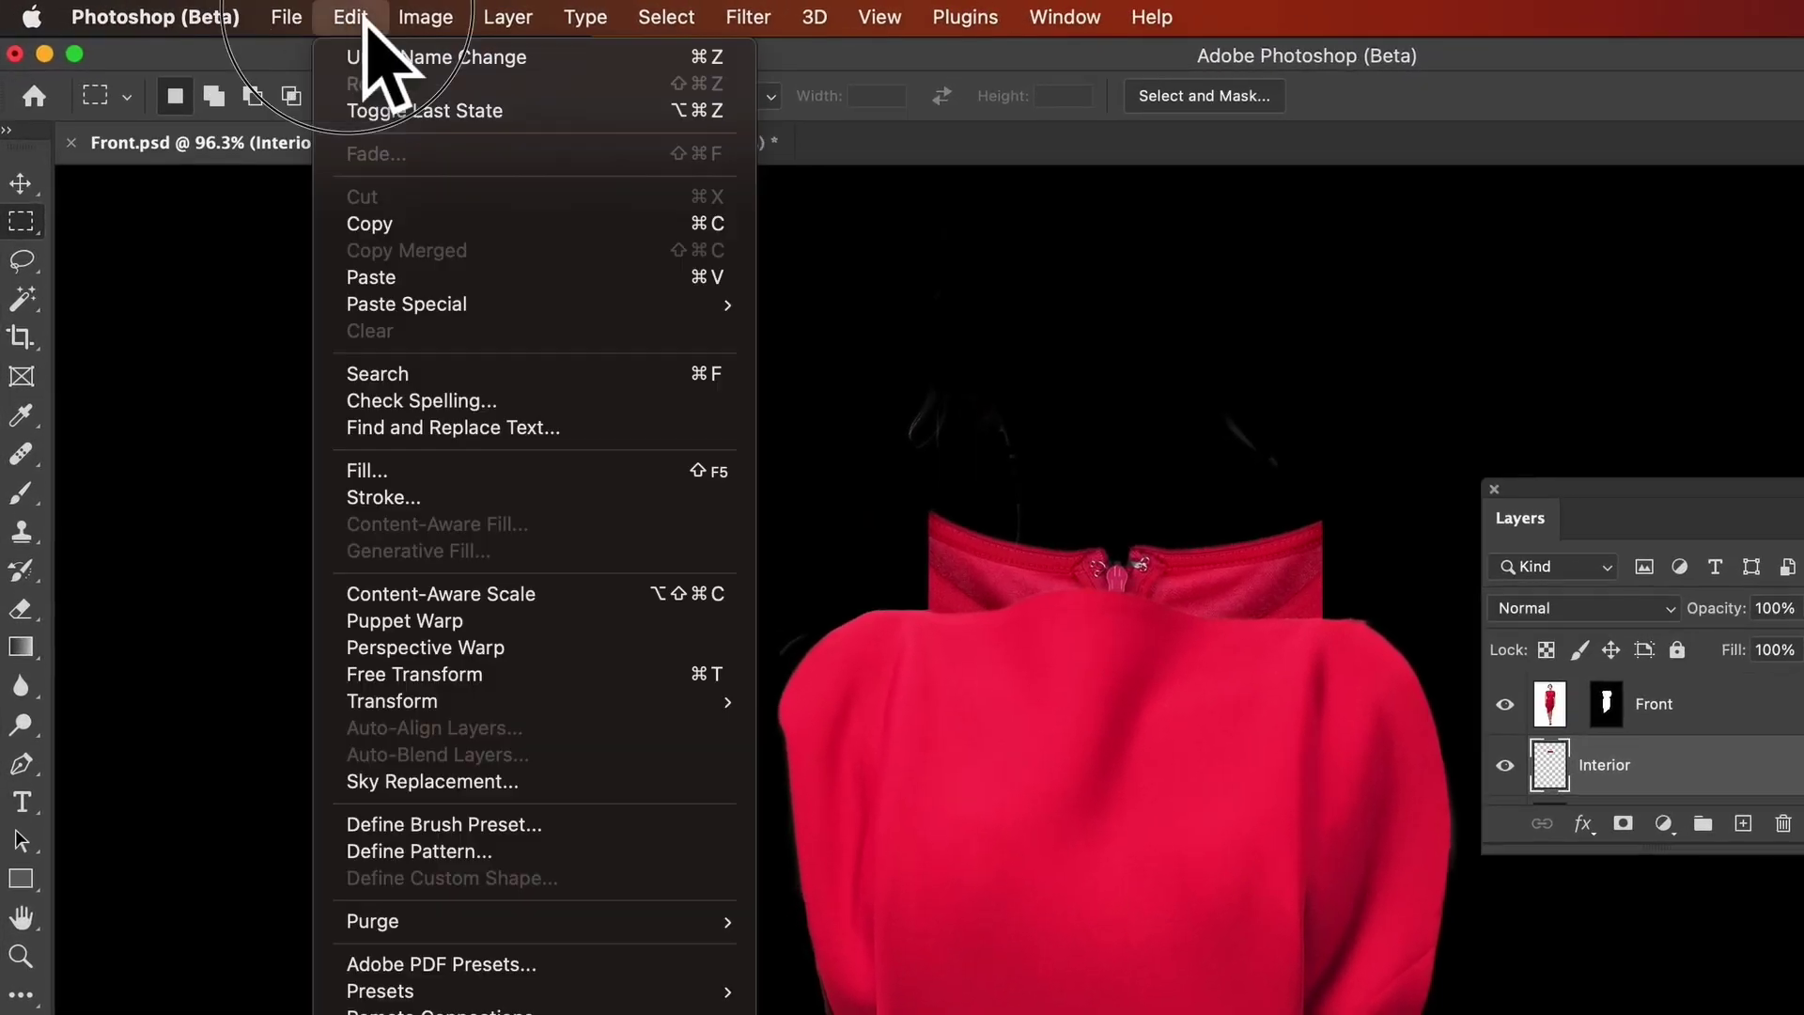
pyautogui.moveTo(580, 701)
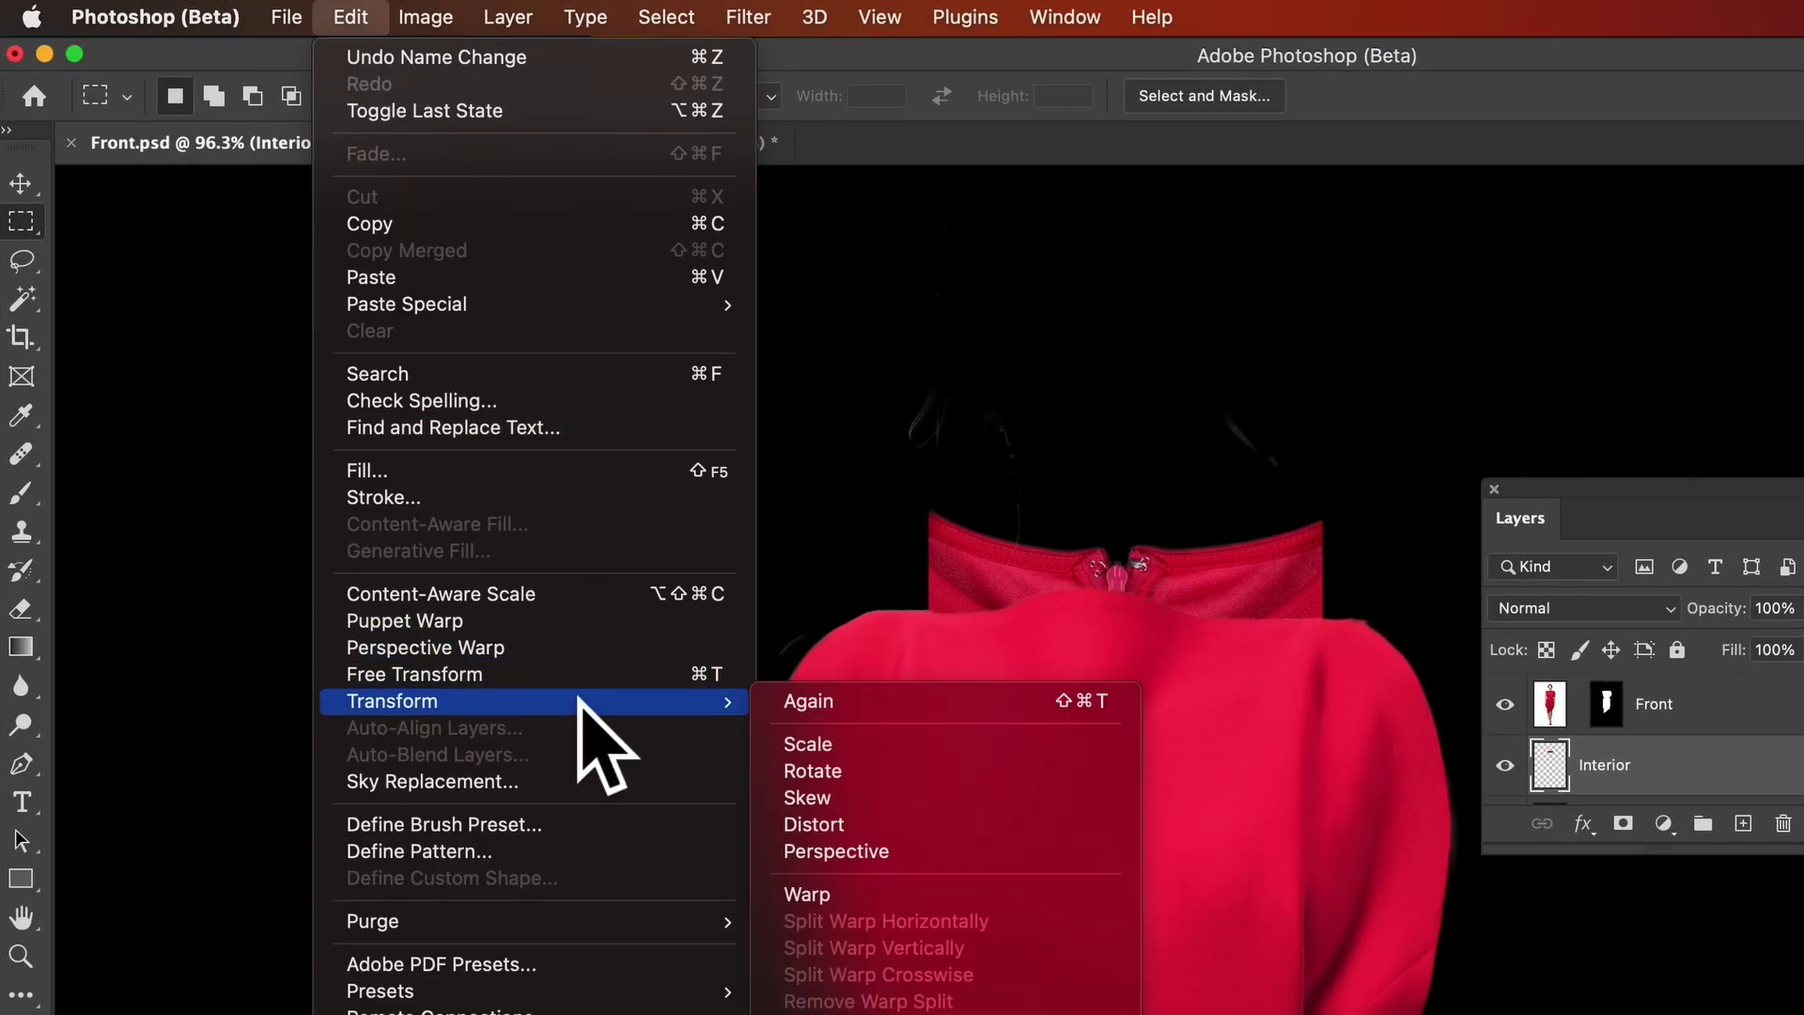
pyautogui.click(883, 893)
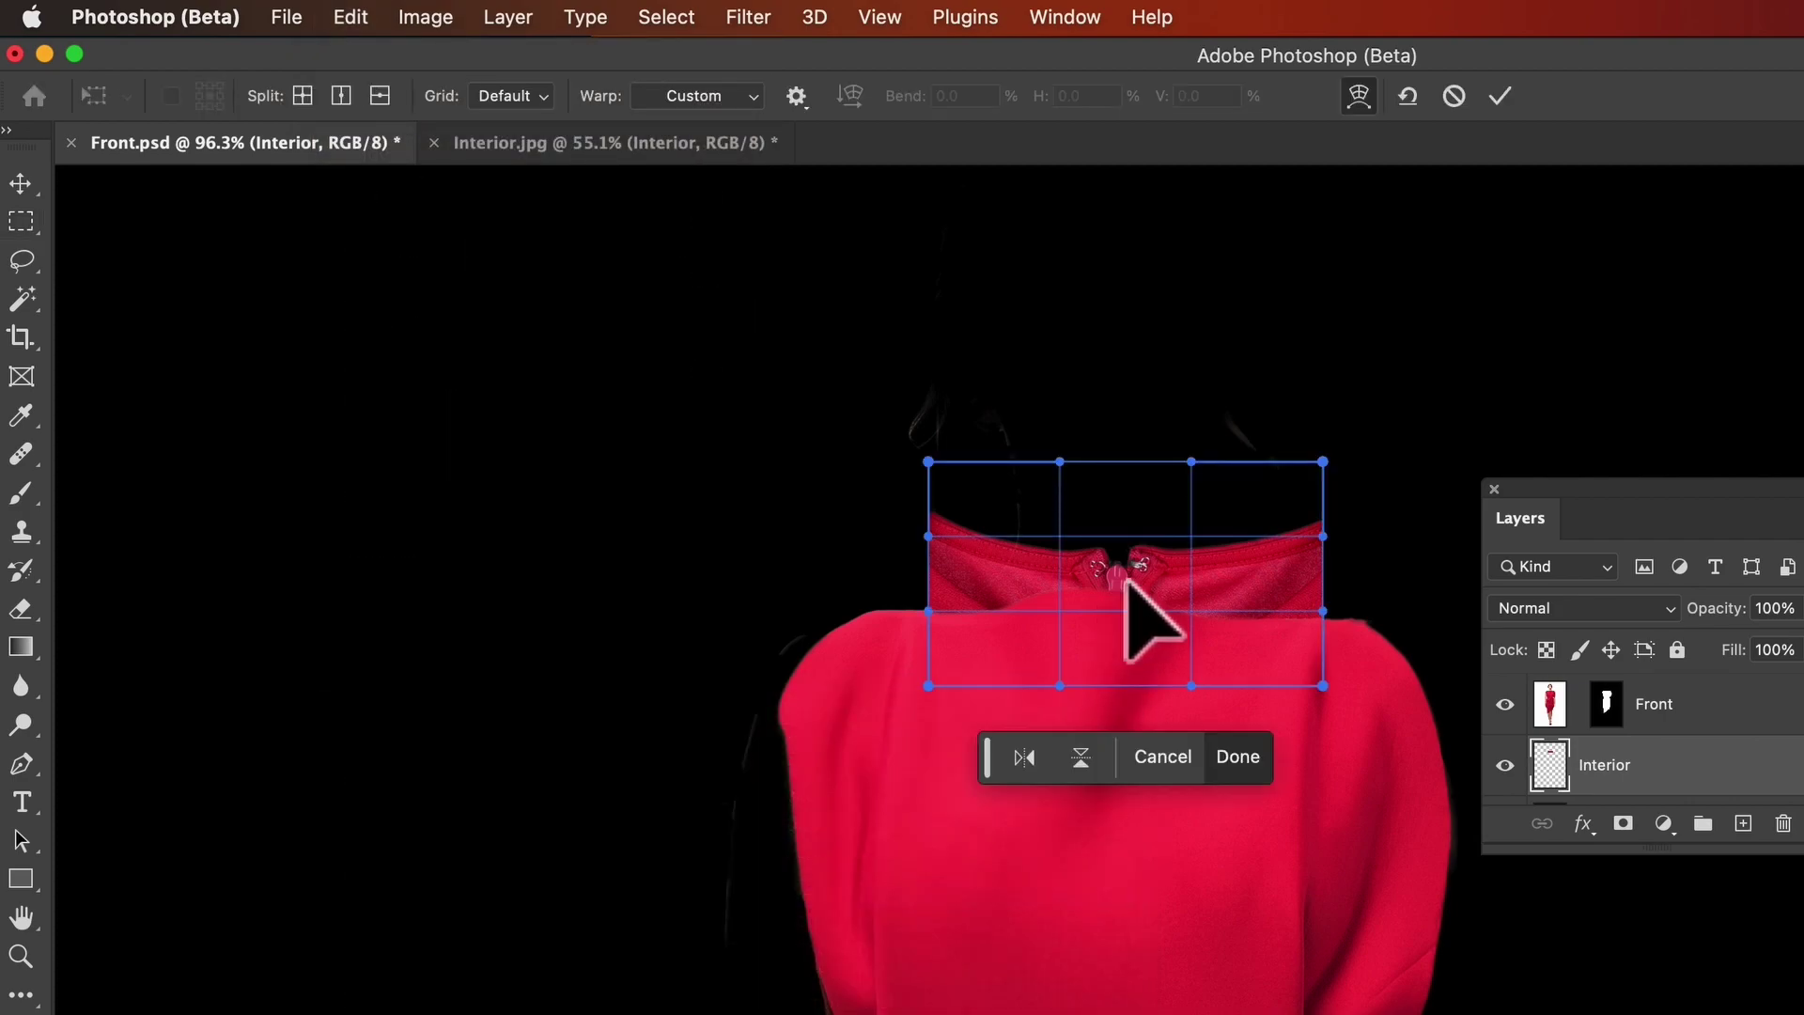
pyautogui.scroll(2, 1147, 612)
pyautogui.scroll(2, 1148, 612)
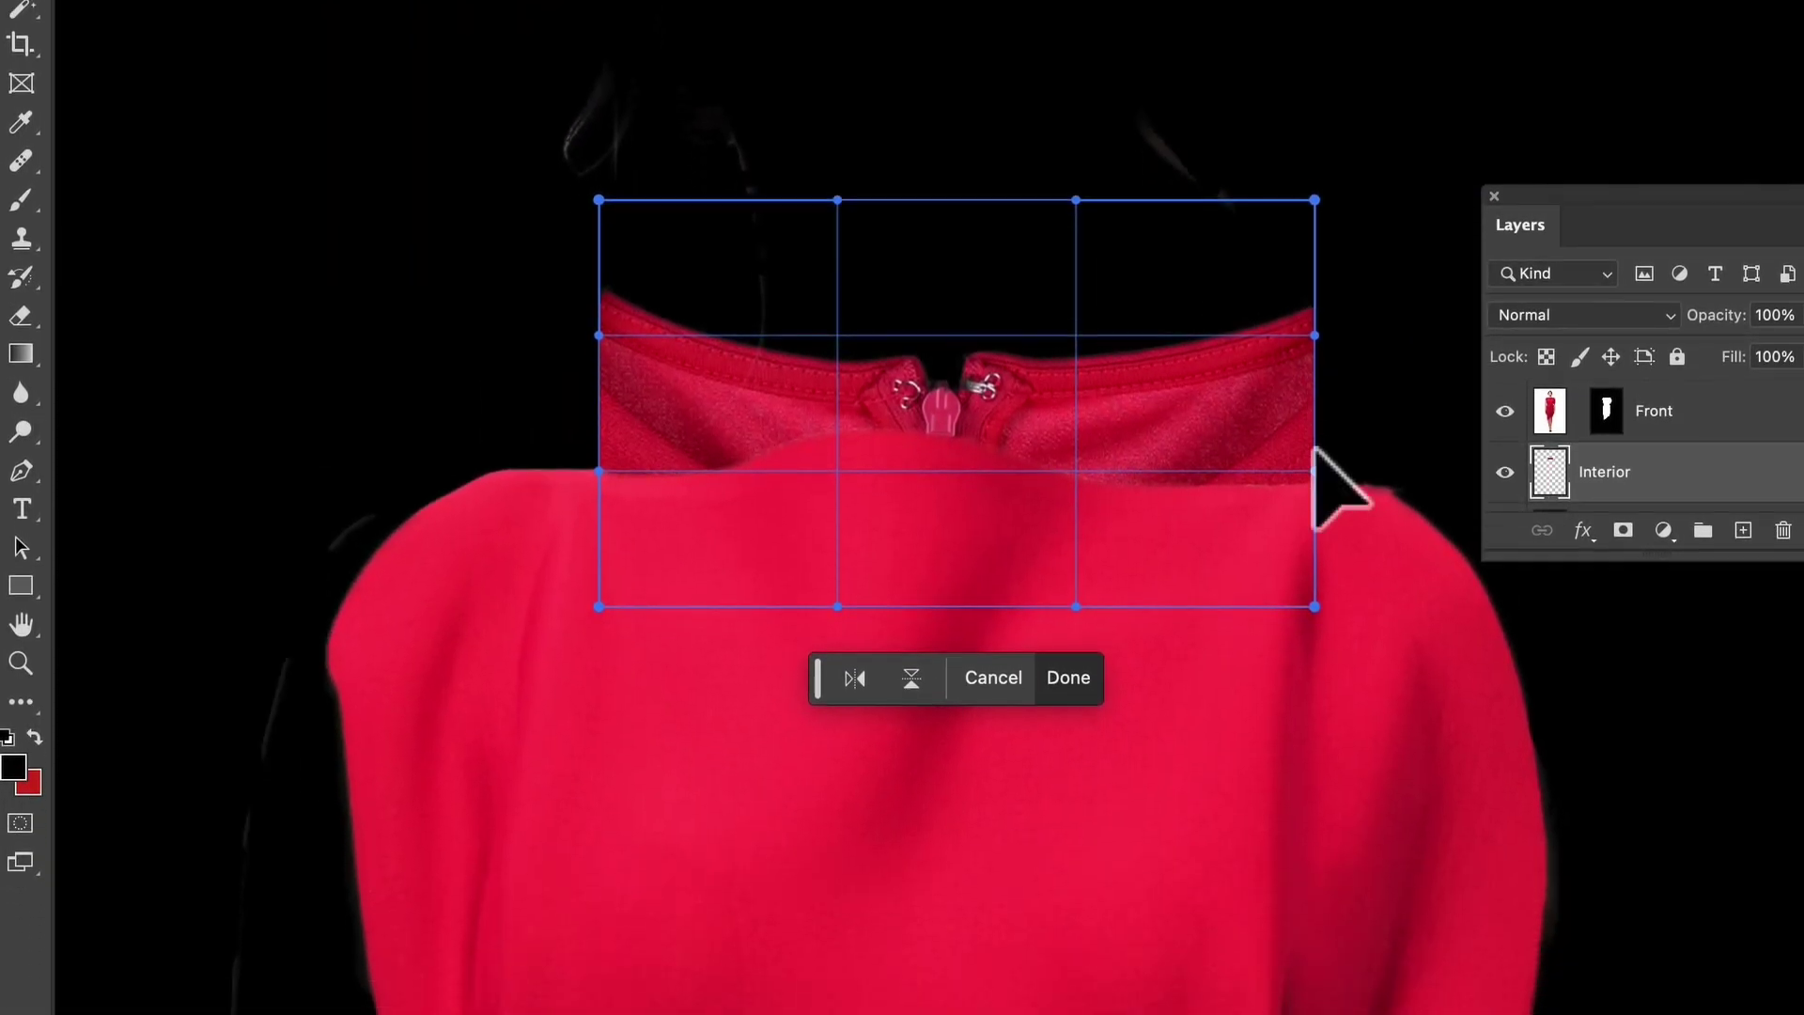
pyautogui.click(1314, 355)
pyautogui.moveTo(1314, 184); pyautogui.dragTo(1312, 383)
pyautogui.moveTo(1323, 483); pyautogui.dragTo(1409, 543)
pyautogui.moveTo(1312, 383); pyautogui.dragTo(1362, 448)
pyautogui.moveTo(598, 460); pyautogui.dragTo(785, 622)
pyautogui.moveTo(601, 185); pyautogui.dragTo(696, 483)
# Step: Refine the warp's right corners and curve handles so the collar arches smoothly behind the neckline, and apply the transformation
pyautogui.moveTo(1071, 395); pyautogui.dragTo(1043, 400)
pyautogui.moveTo(1288, 456); pyautogui.dragTo(1297, 483)
pyautogui.moveTo(1314, 590); pyautogui.dragTo(1168, 624)
pyautogui.moveTo(1306, 449); pyautogui.dragTo(1270, 444)
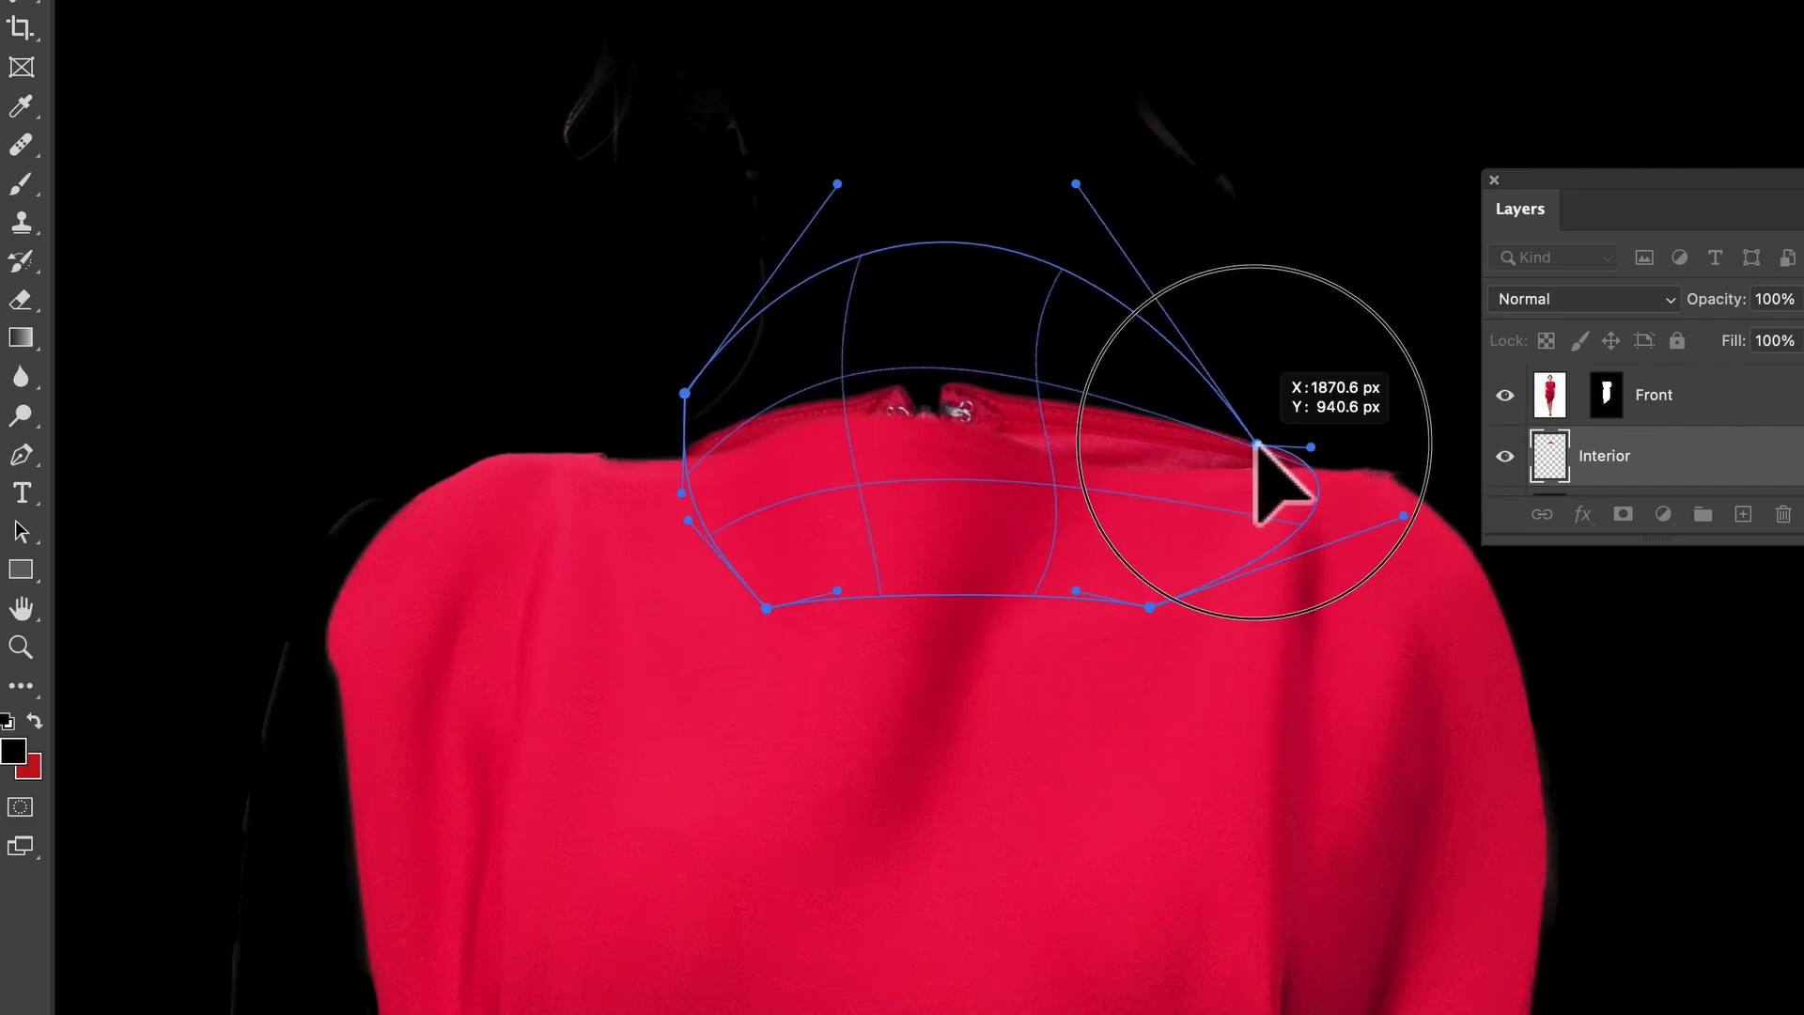
pyautogui.moveTo(1403, 516); pyautogui.dragTo(1165, 543)
pyautogui.moveTo(1311, 447); pyautogui.dragTo(1275, 435)
pyautogui.moveTo(1076, 184); pyautogui.dragTo(1101, 239)
pyautogui.moveTo(837, 184); pyautogui.dragTo(858, 188)
pyautogui.moveTo(684, 392); pyautogui.dragTo(688, 424)
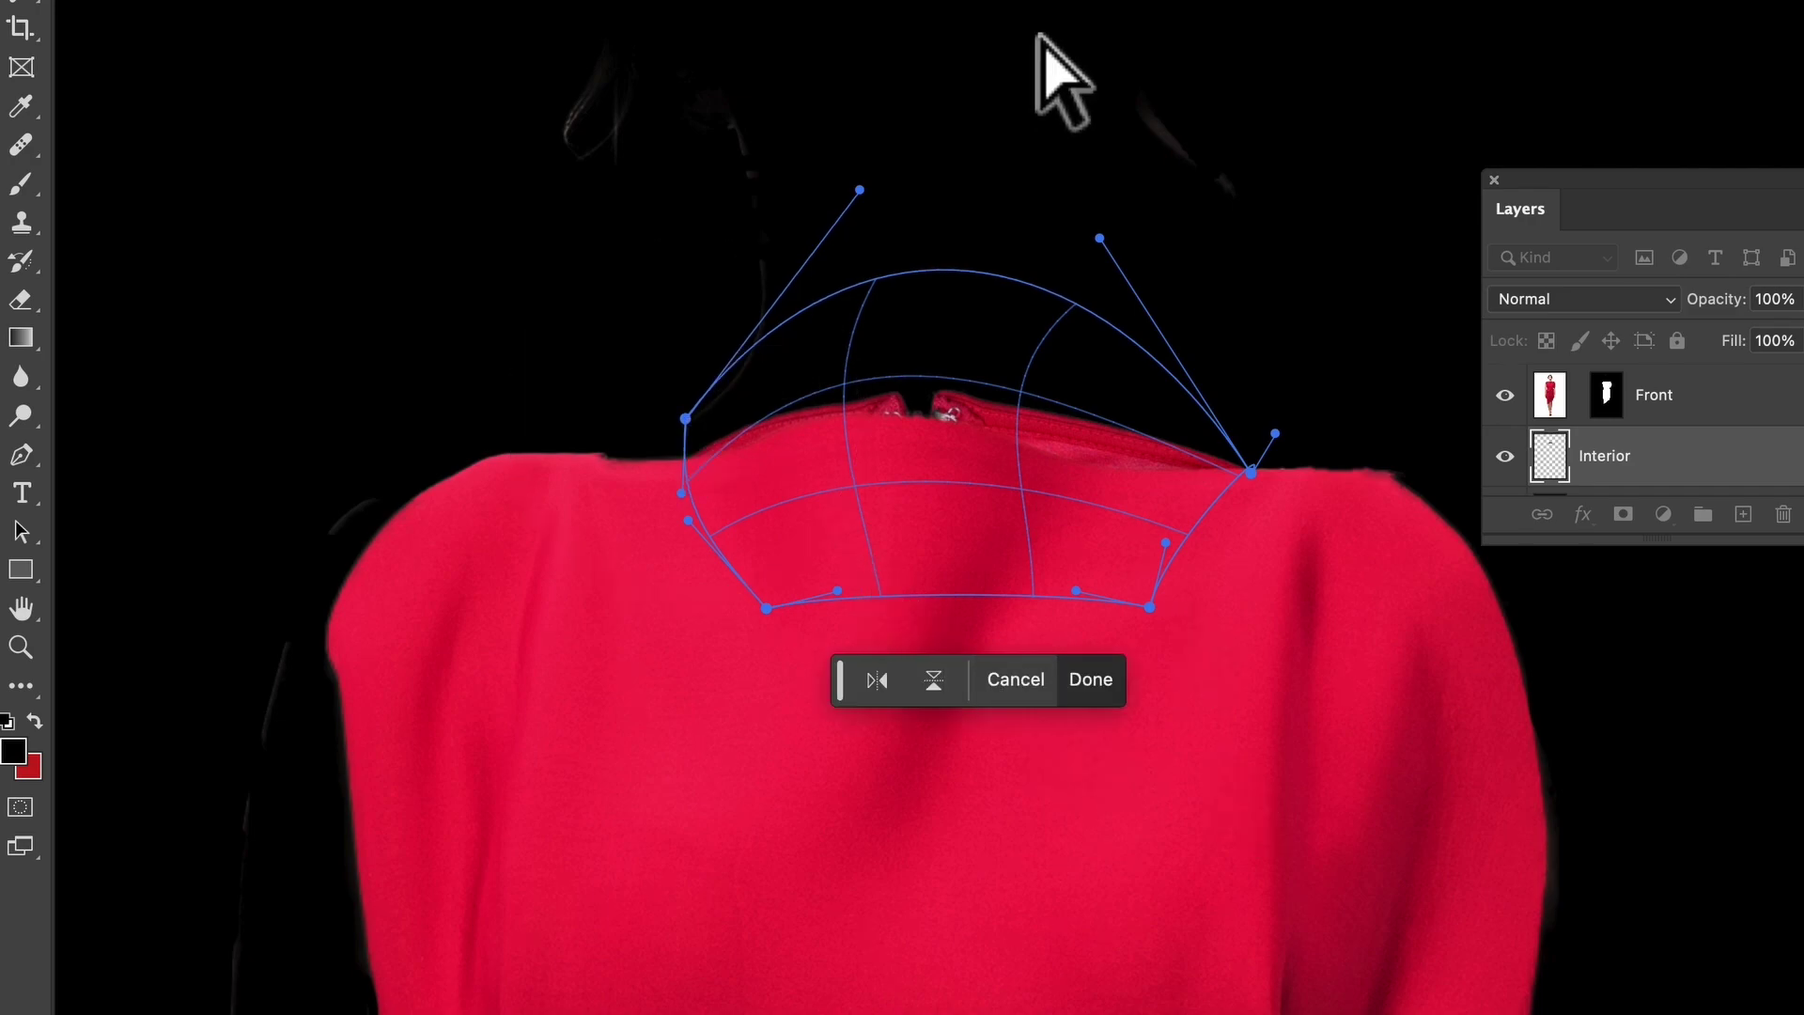
pyautogui.click(1089, 691)
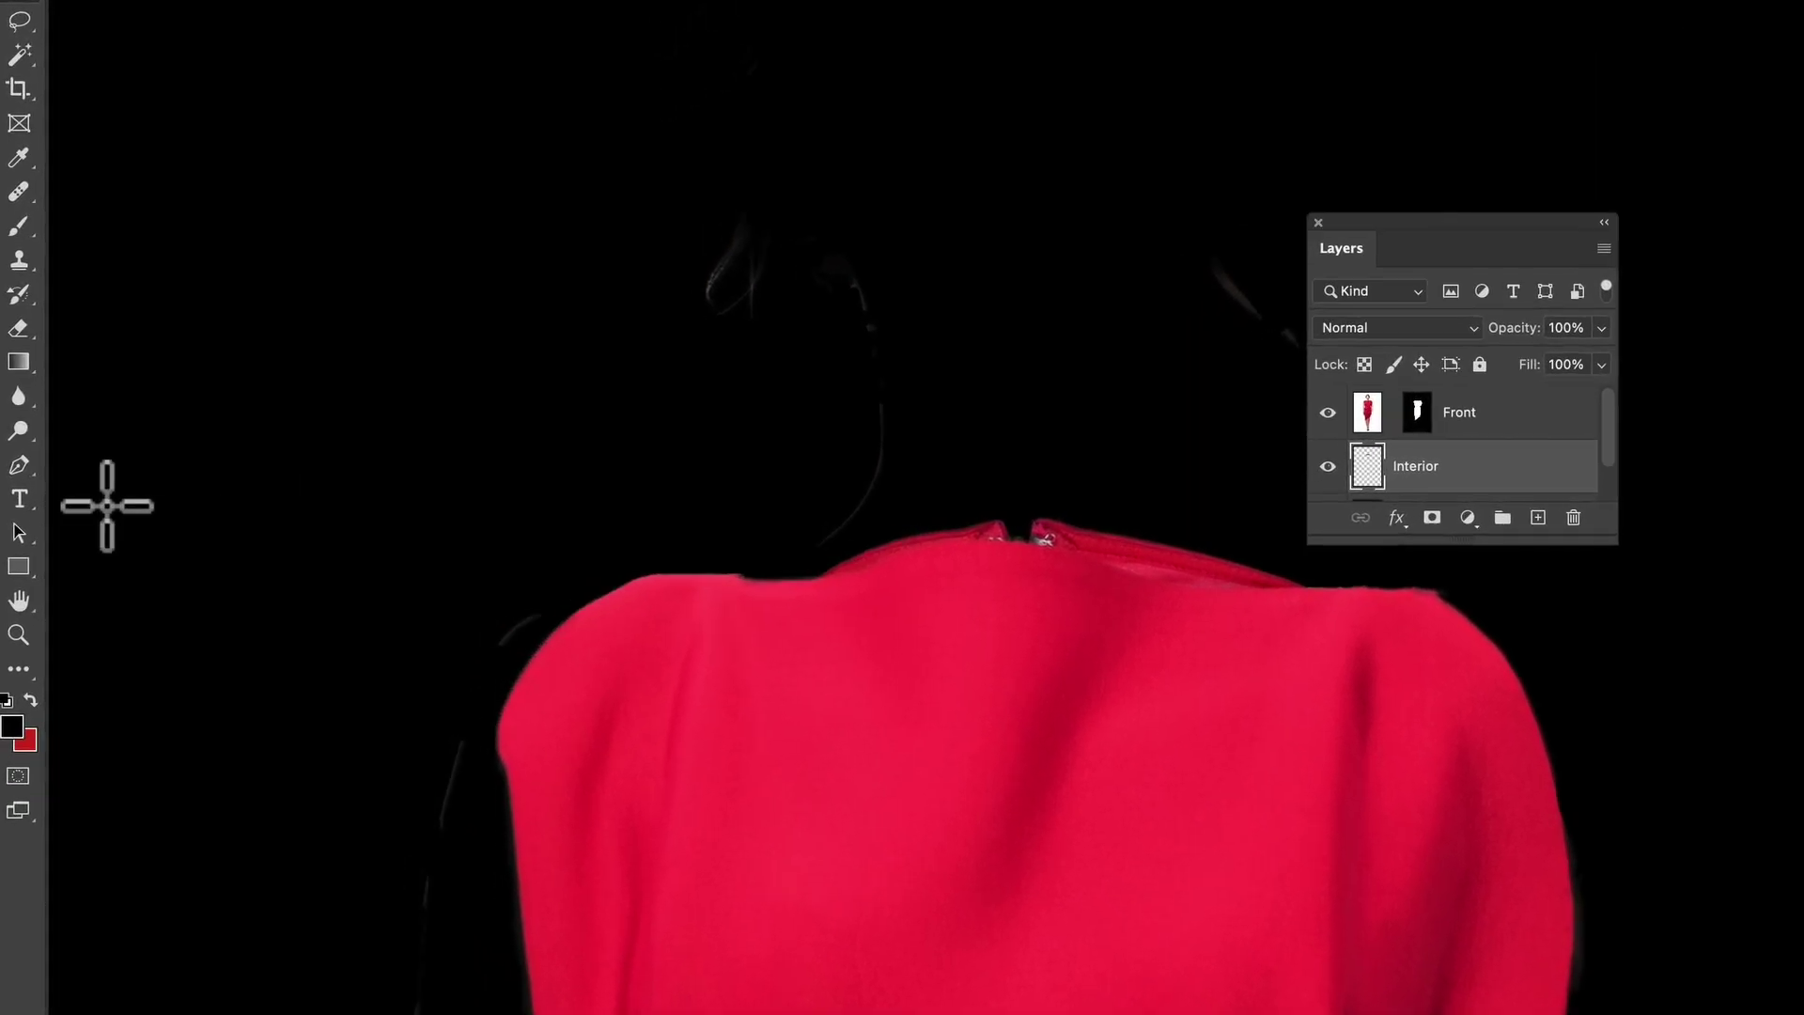
# Step: Darken the collar on the Interior layer with the Burn tool, using the Midtones range, 50% exposure and a soft 65 px brush
pyautogui.rightClick(38, 434)
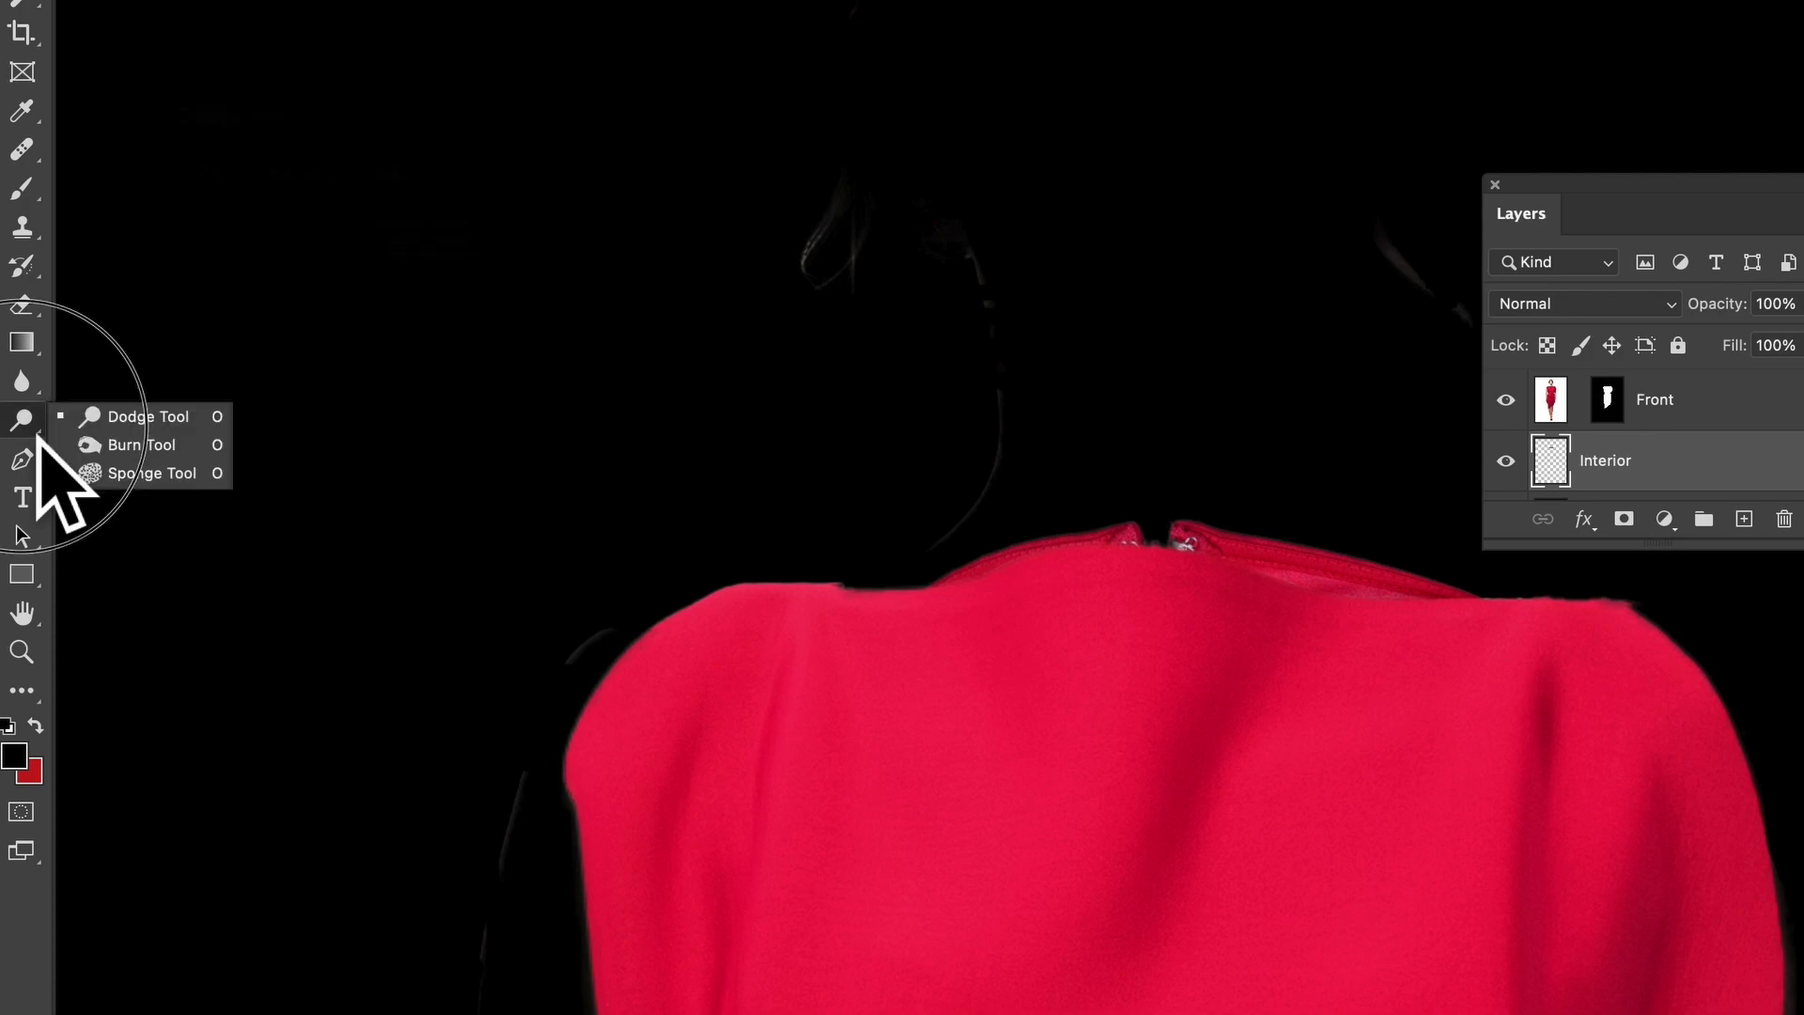
pyautogui.click(193, 449)
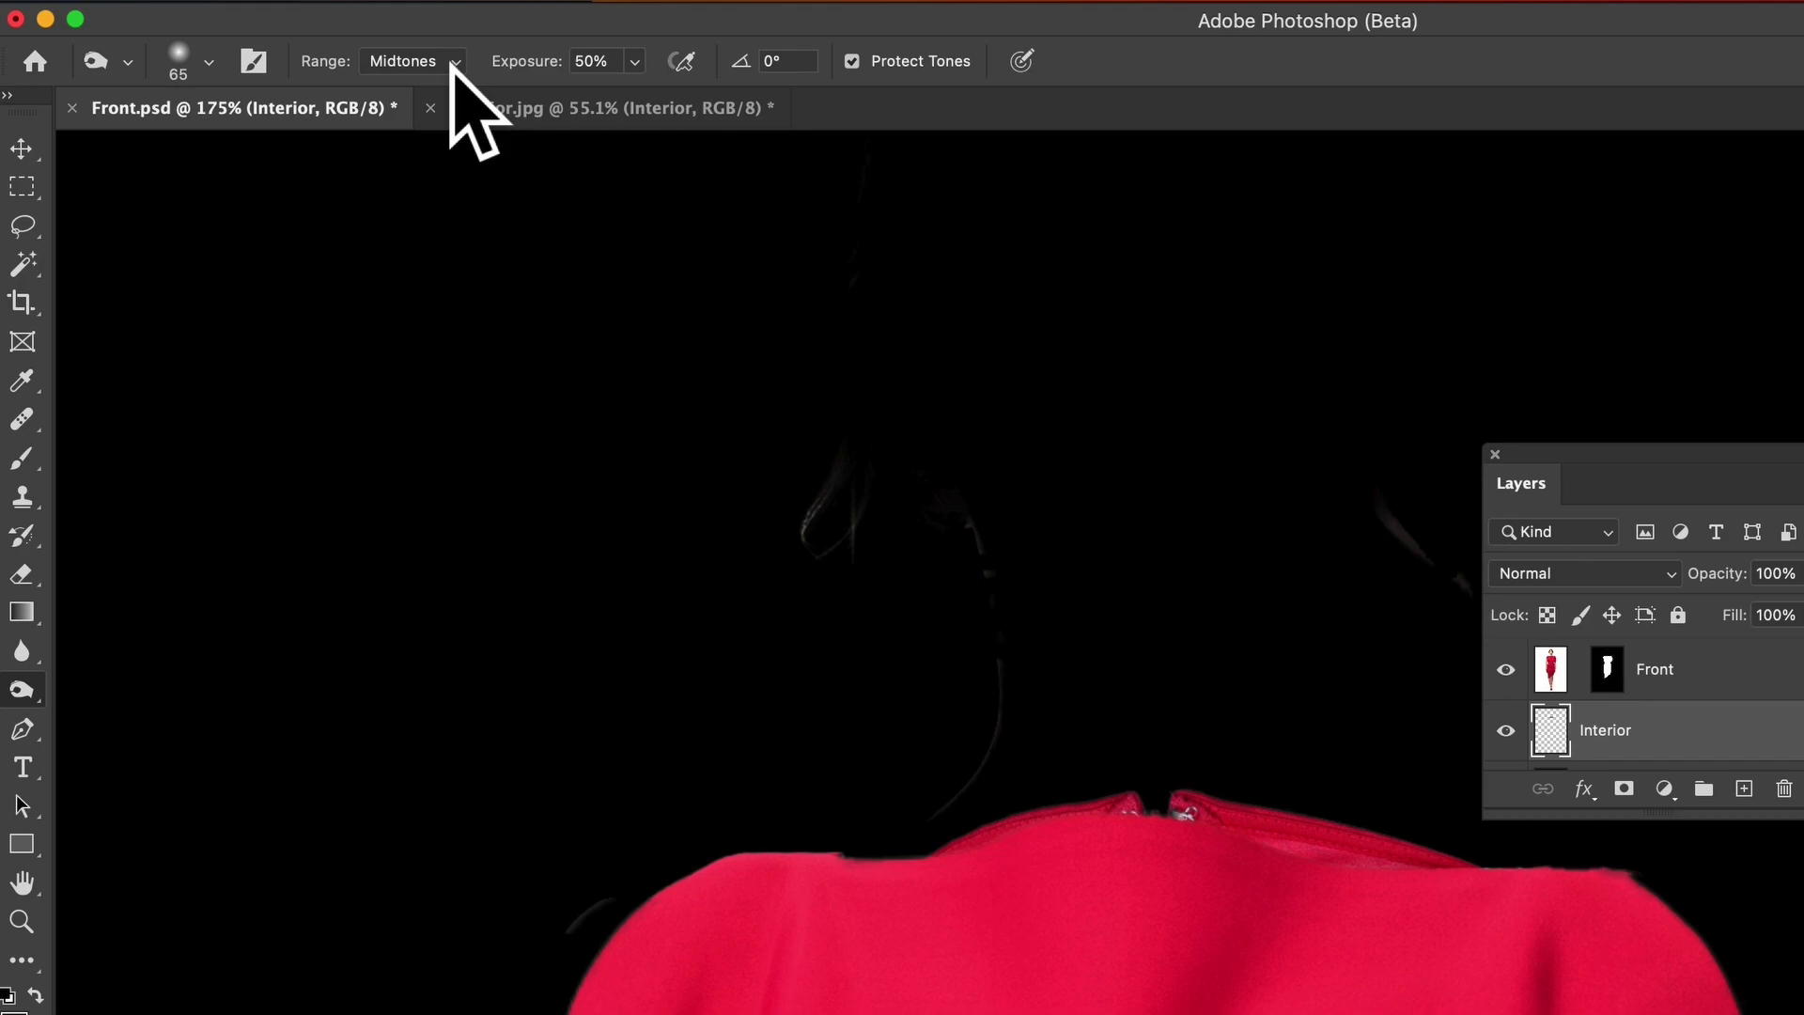
pyautogui.click(455, 63)
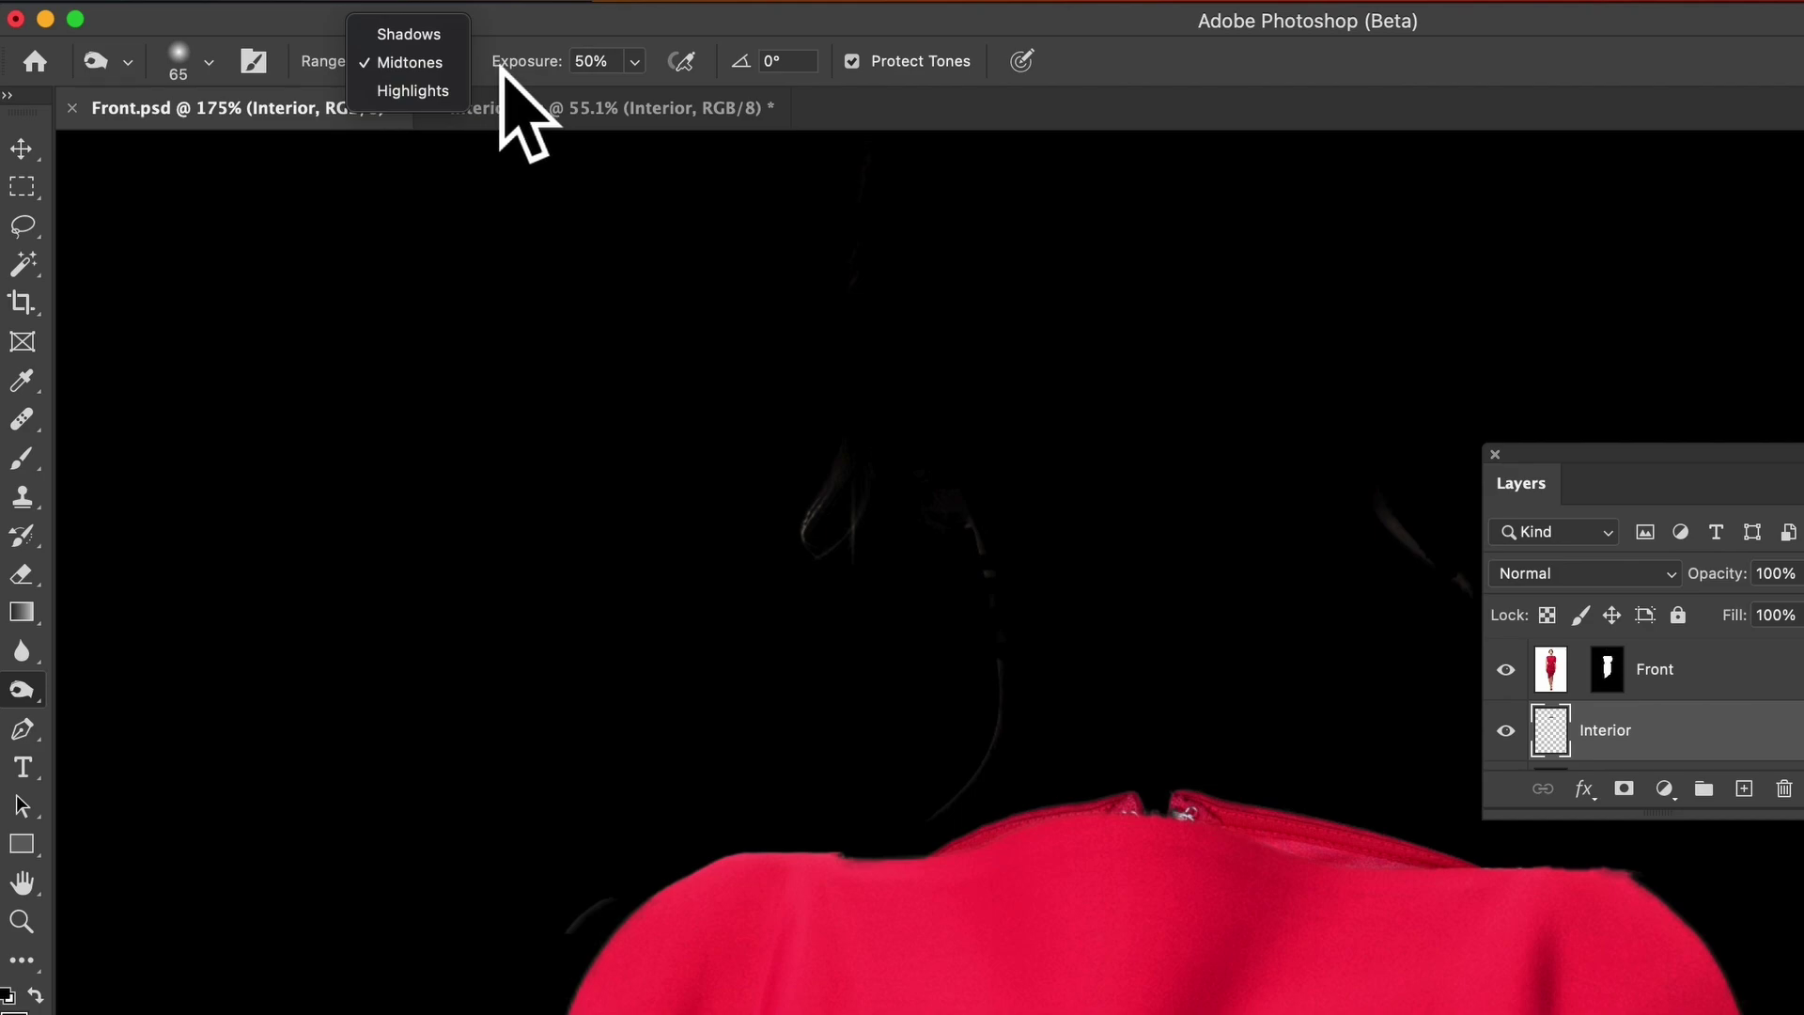
pyautogui.click(502, 75)
pyautogui.click(208, 62)
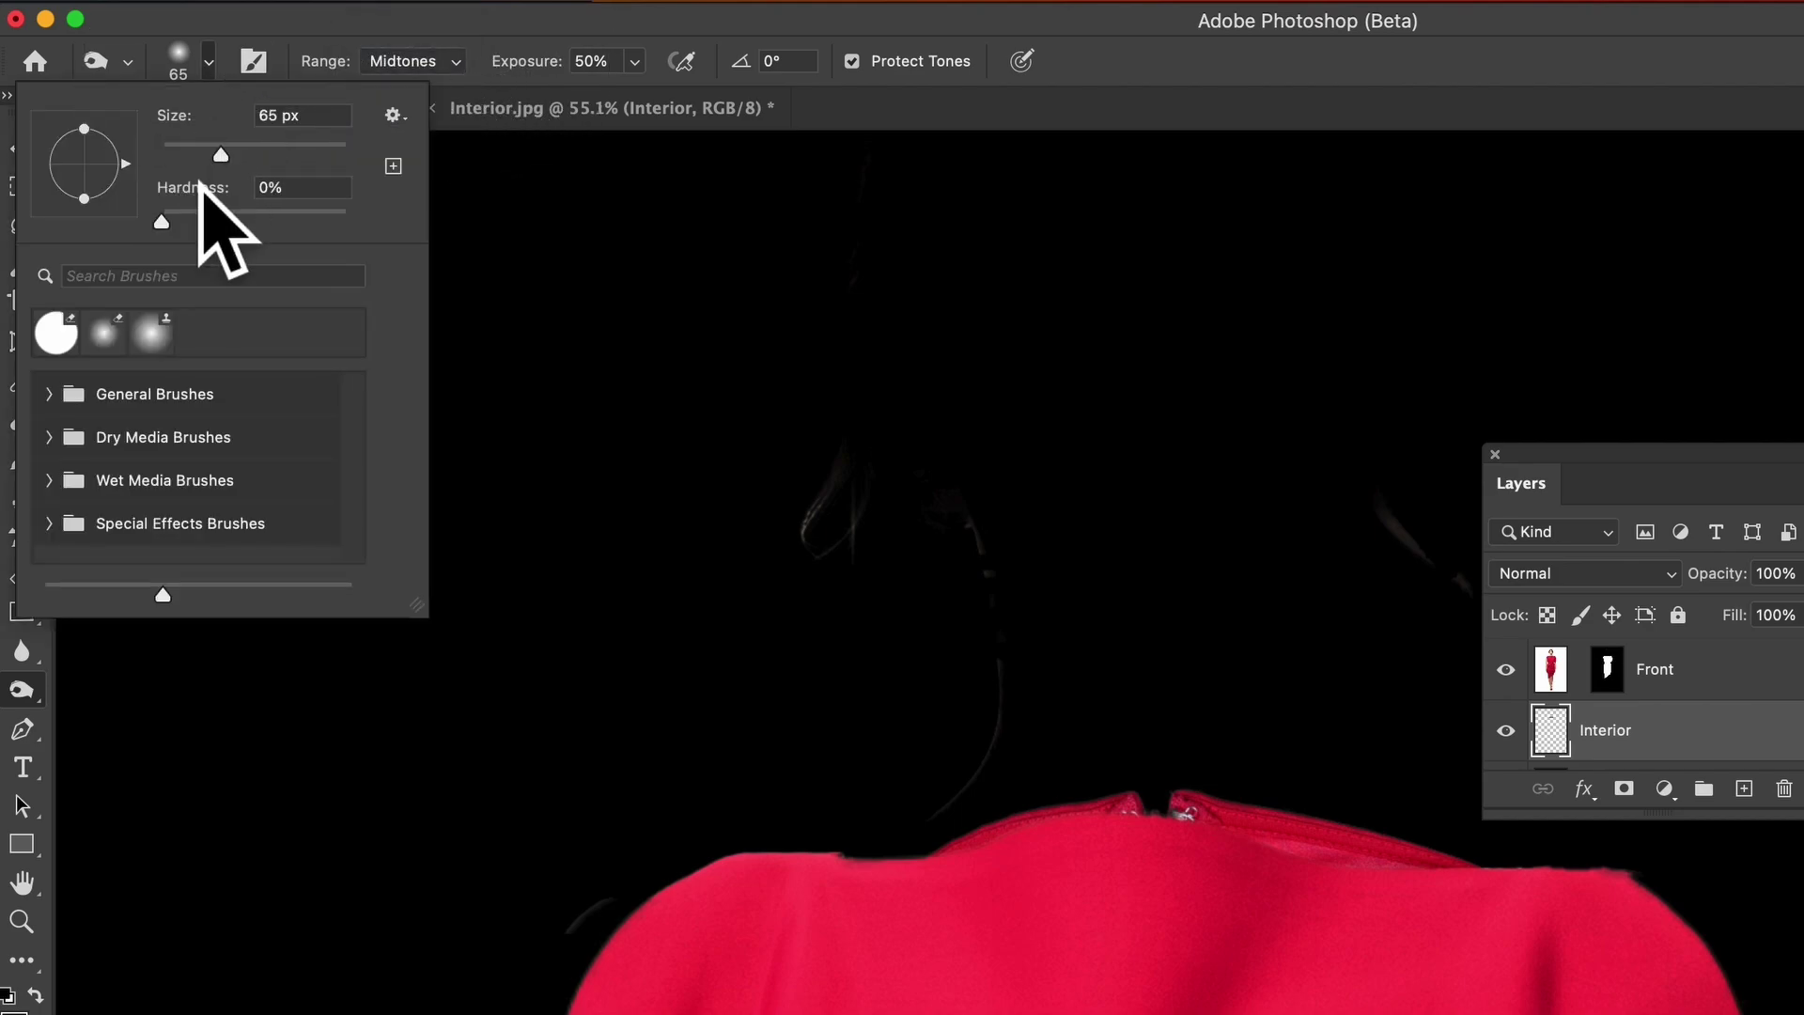
pyautogui.scroll(5, 791, 524)
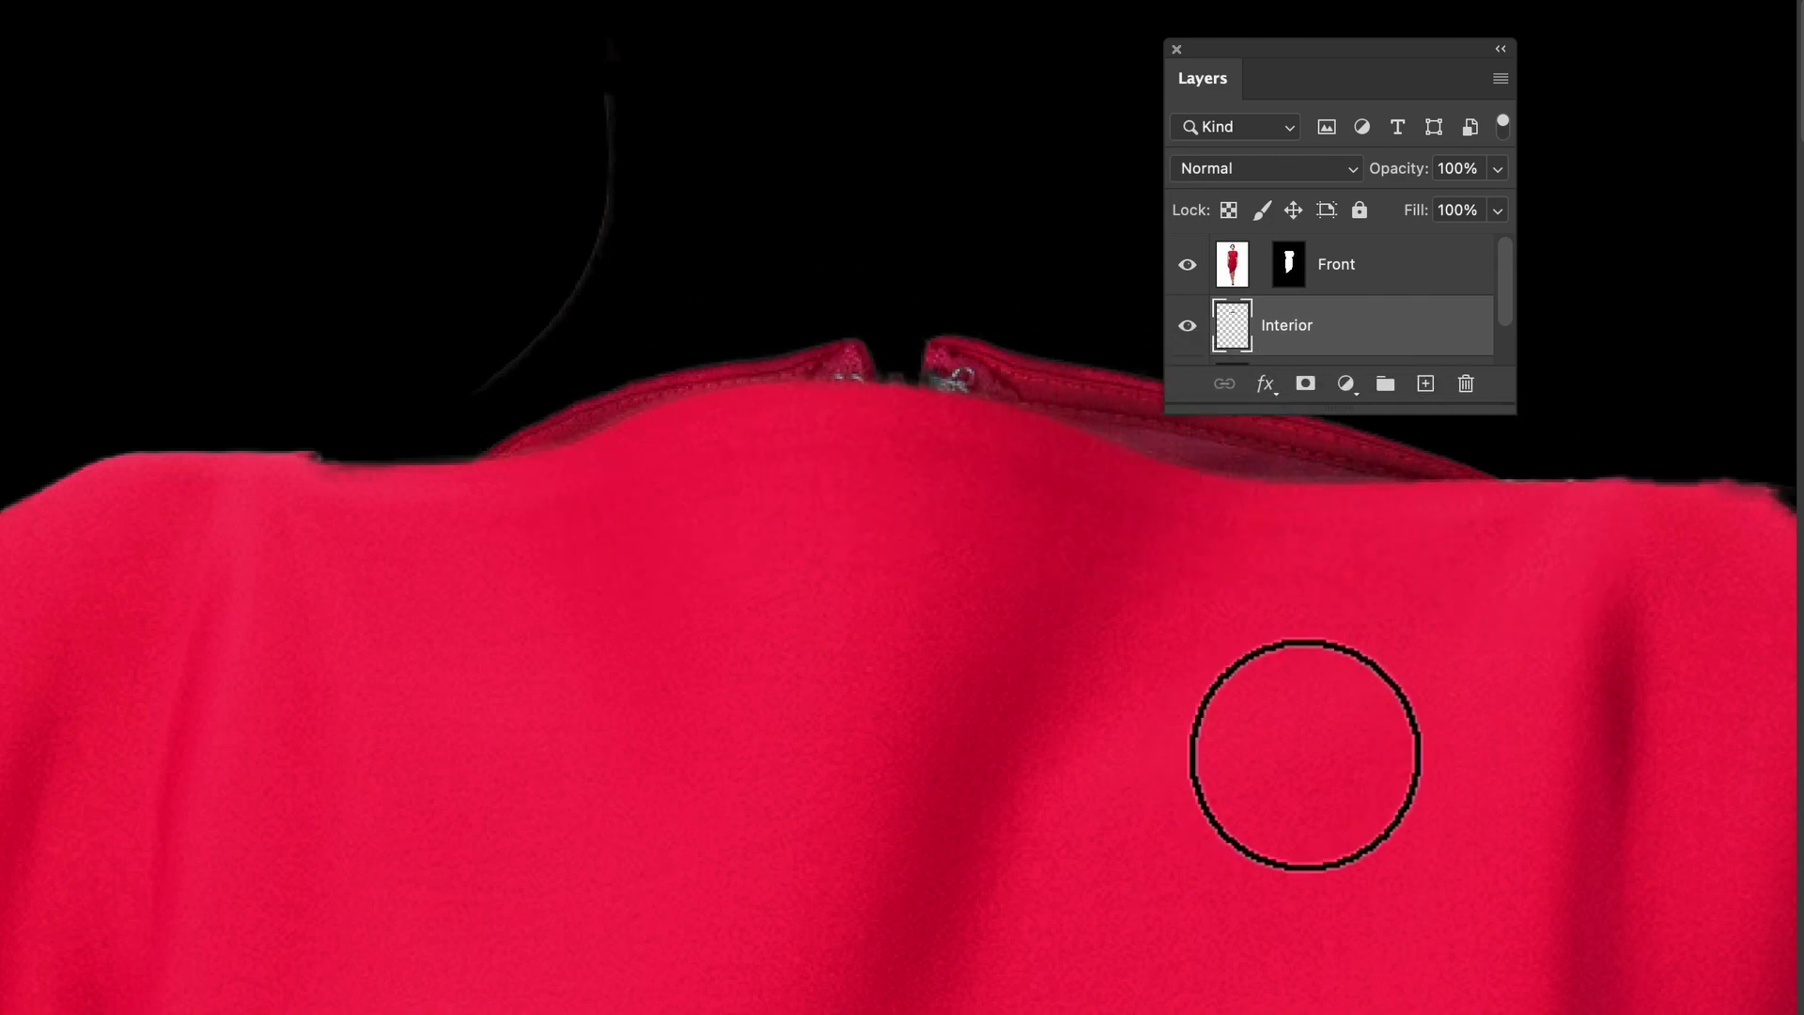
pyautogui.hotkey('ctrl', '-')
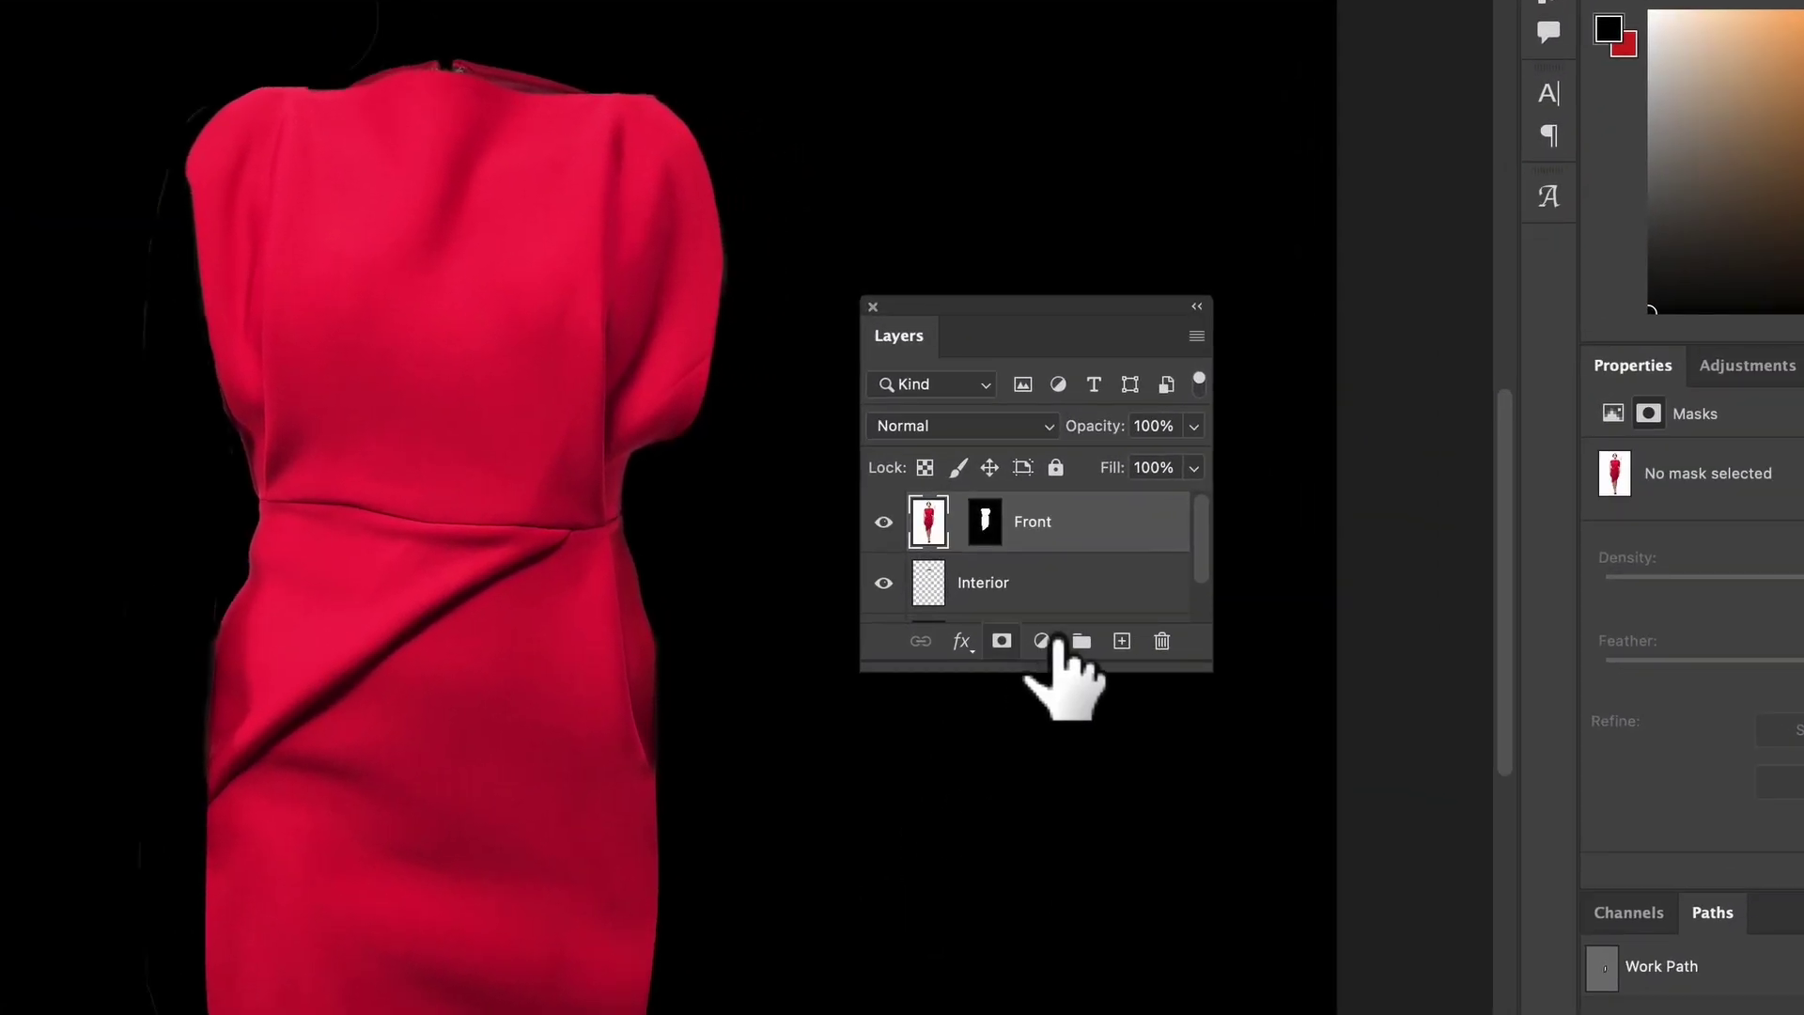
# Step: Fill the Background layer with white in Normal mode at 100% opacity
pyautogui.click(1160, 513)
pyautogui.scroll(-1, 1066, 601)
pyautogui.click(1066, 601)
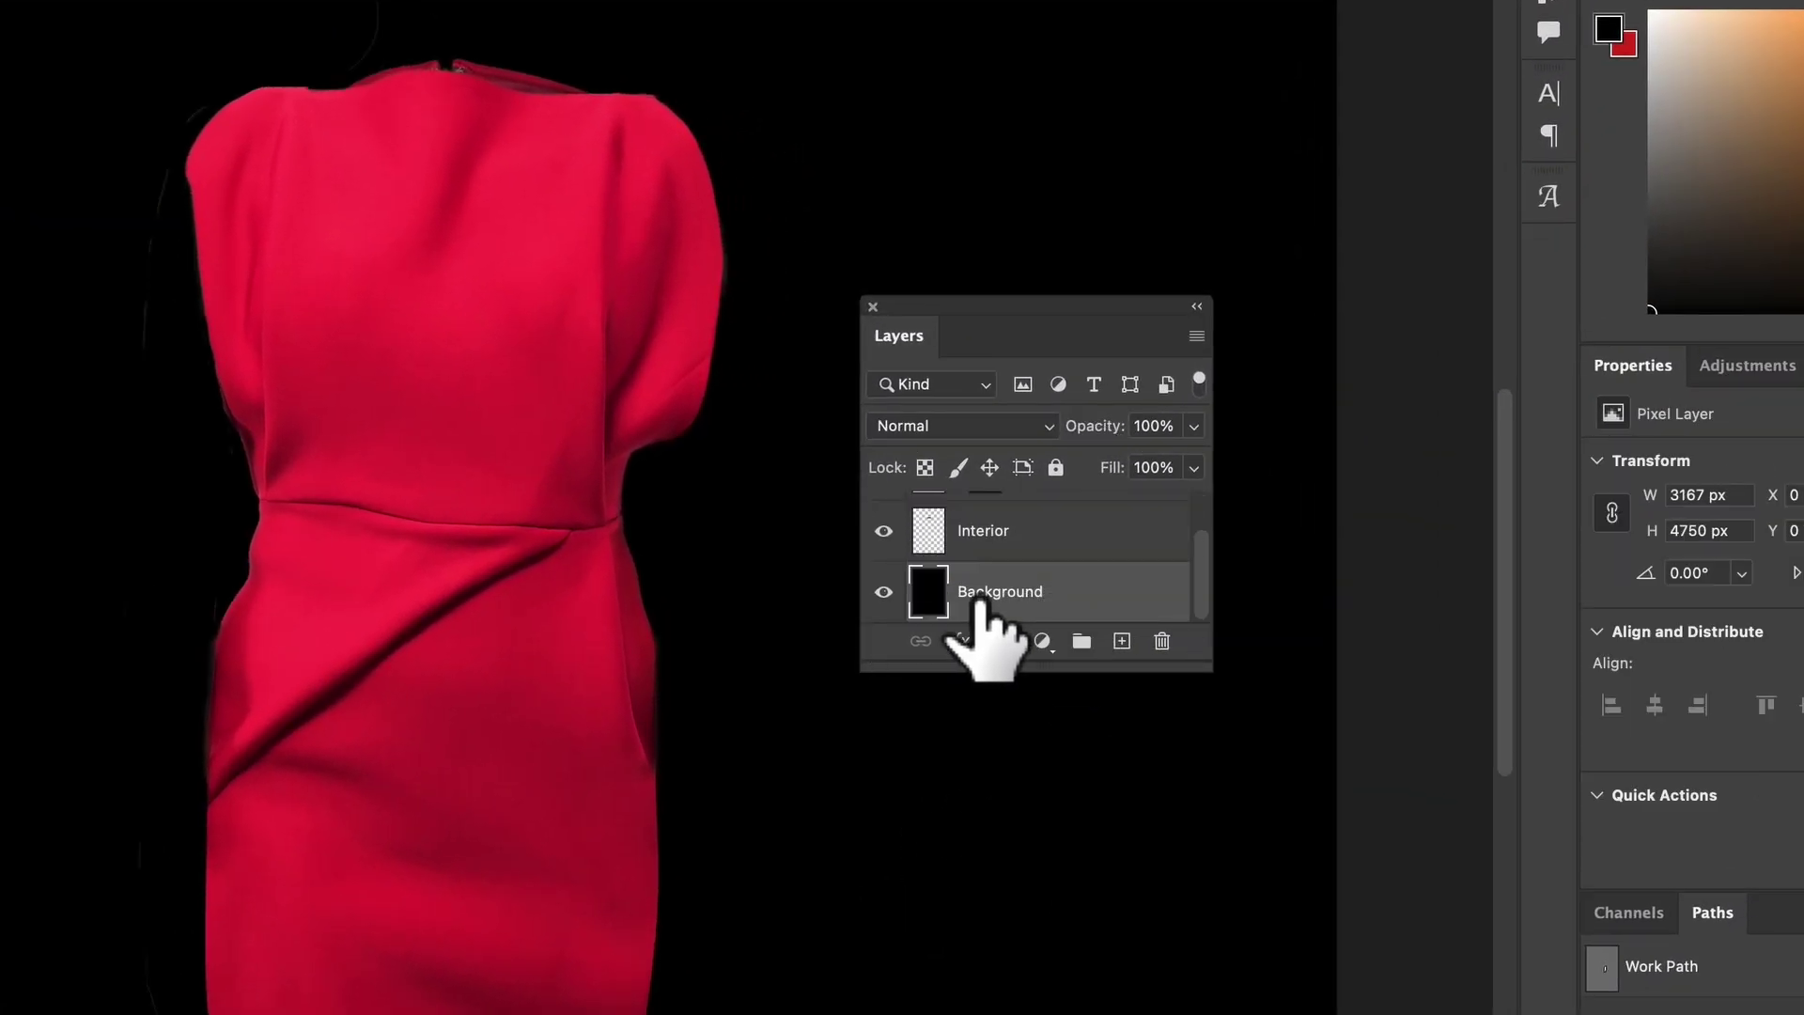
pyautogui.hotkey('shift', 'BackSpace')
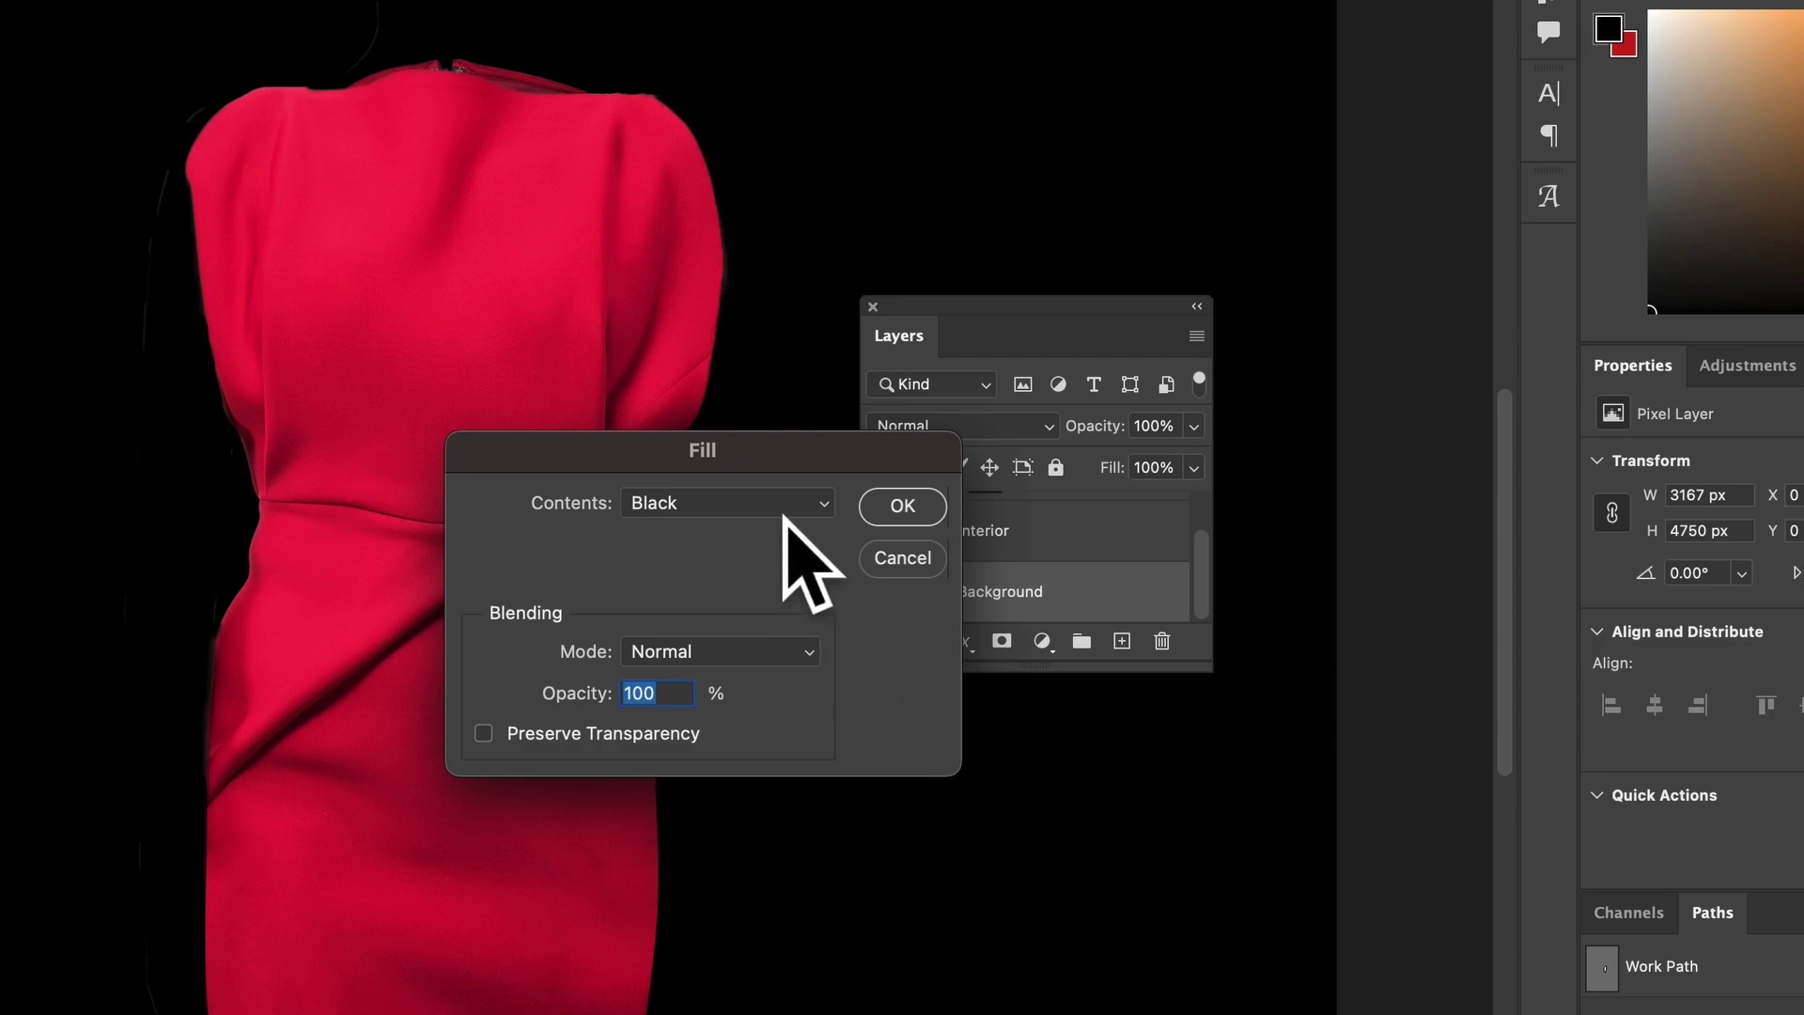
pyautogui.click(785, 507)
pyautogui.click(756, 566)
pyautogui.click(909, 512)
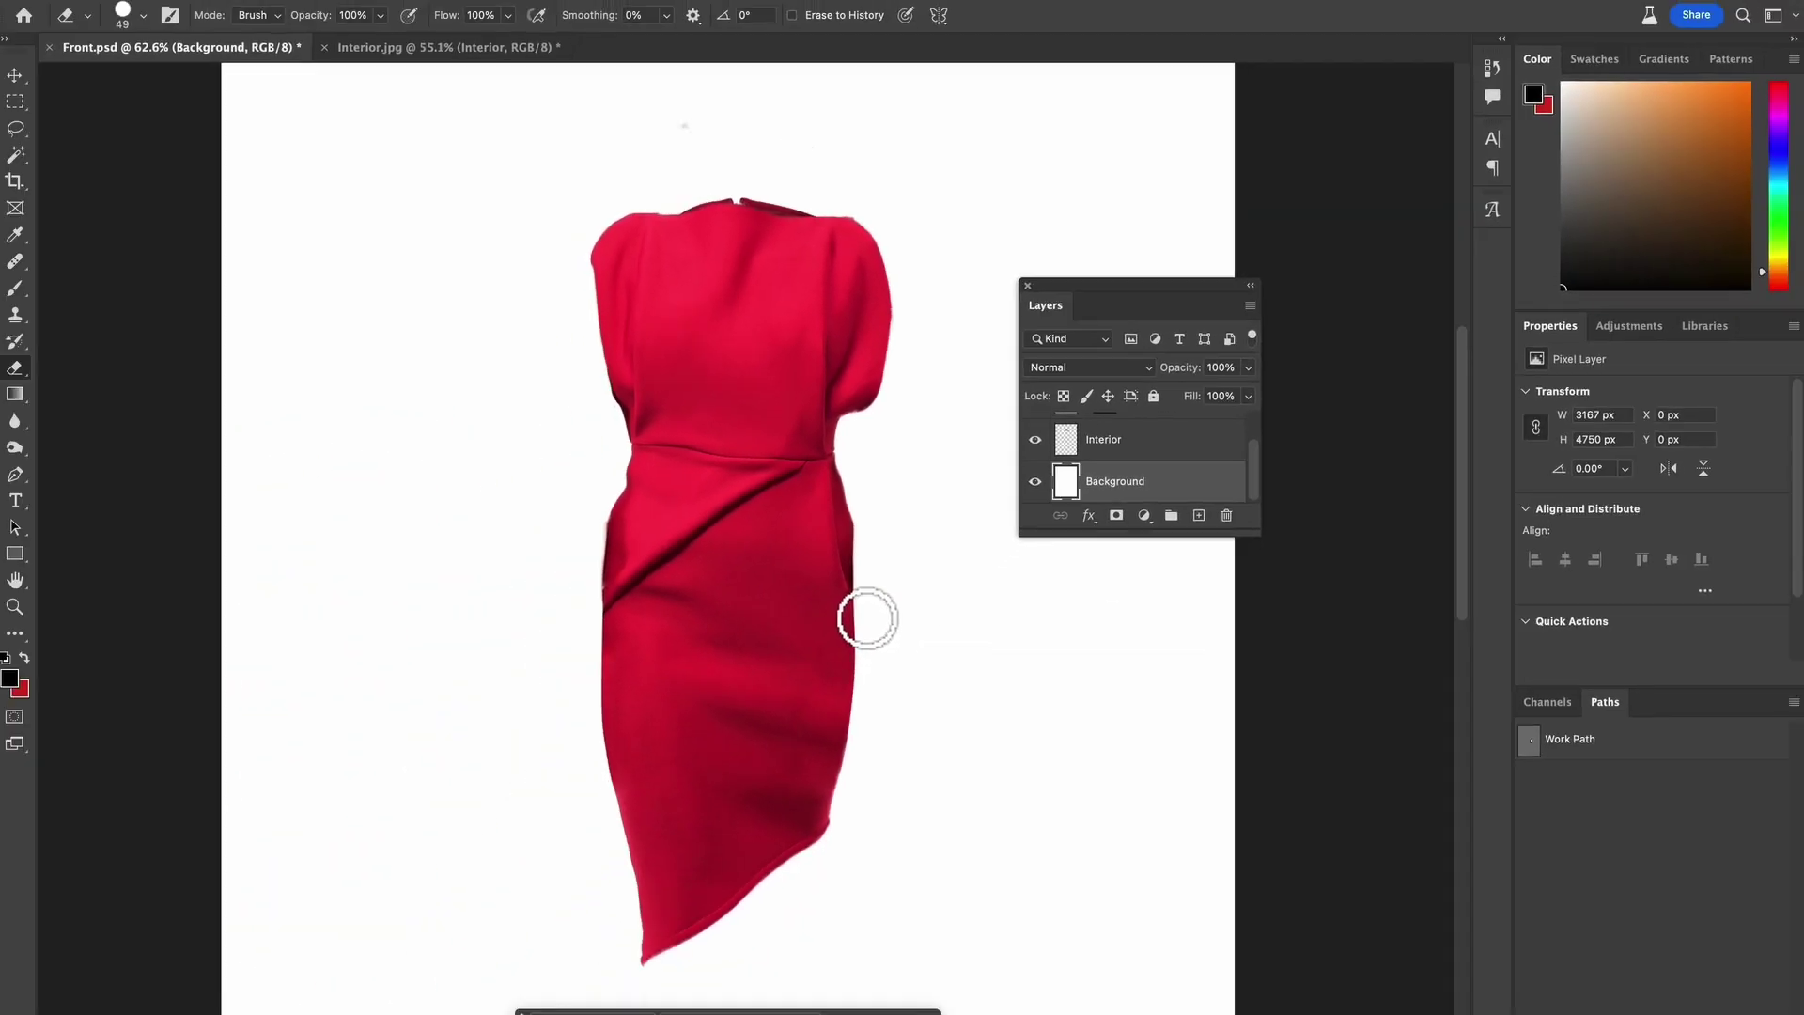
# Step: Switch to the product listing's Images page and upload Dress_Ghost Mannequin from Documents into the Image_01 slot
pyautogui.scroll(-3, 867, 618)
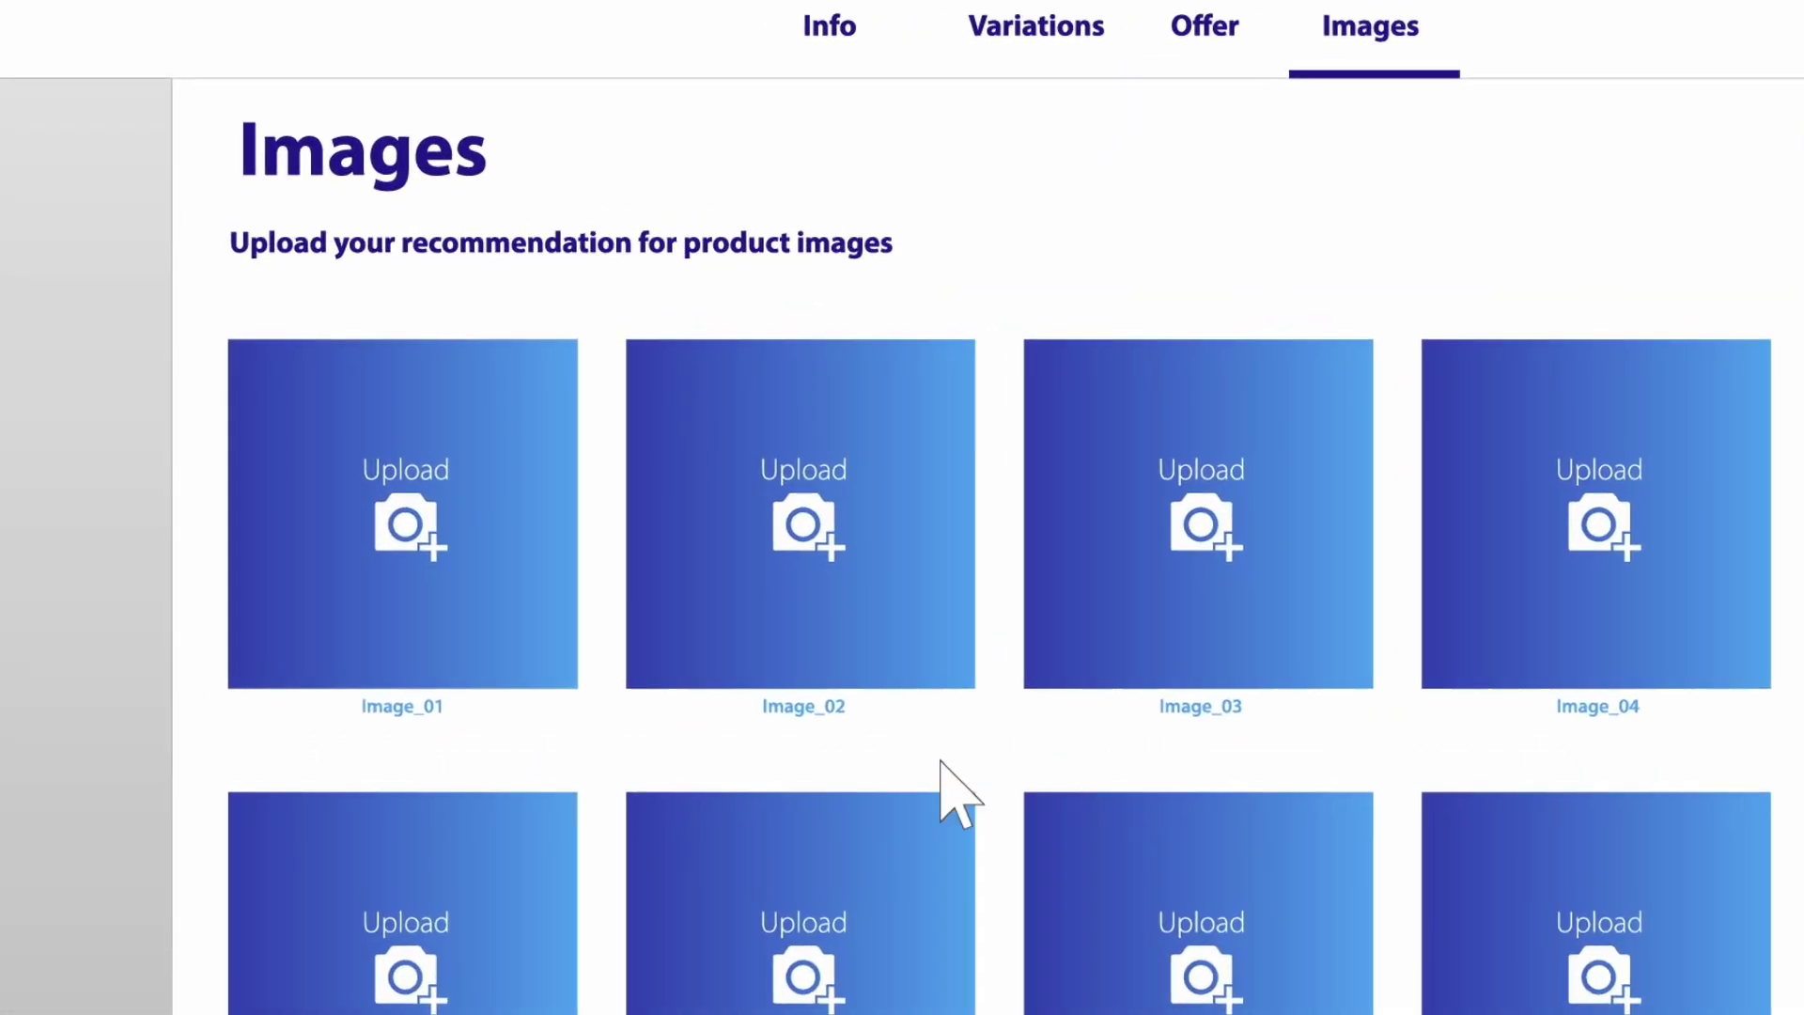
pyautogui.click(467, 580)
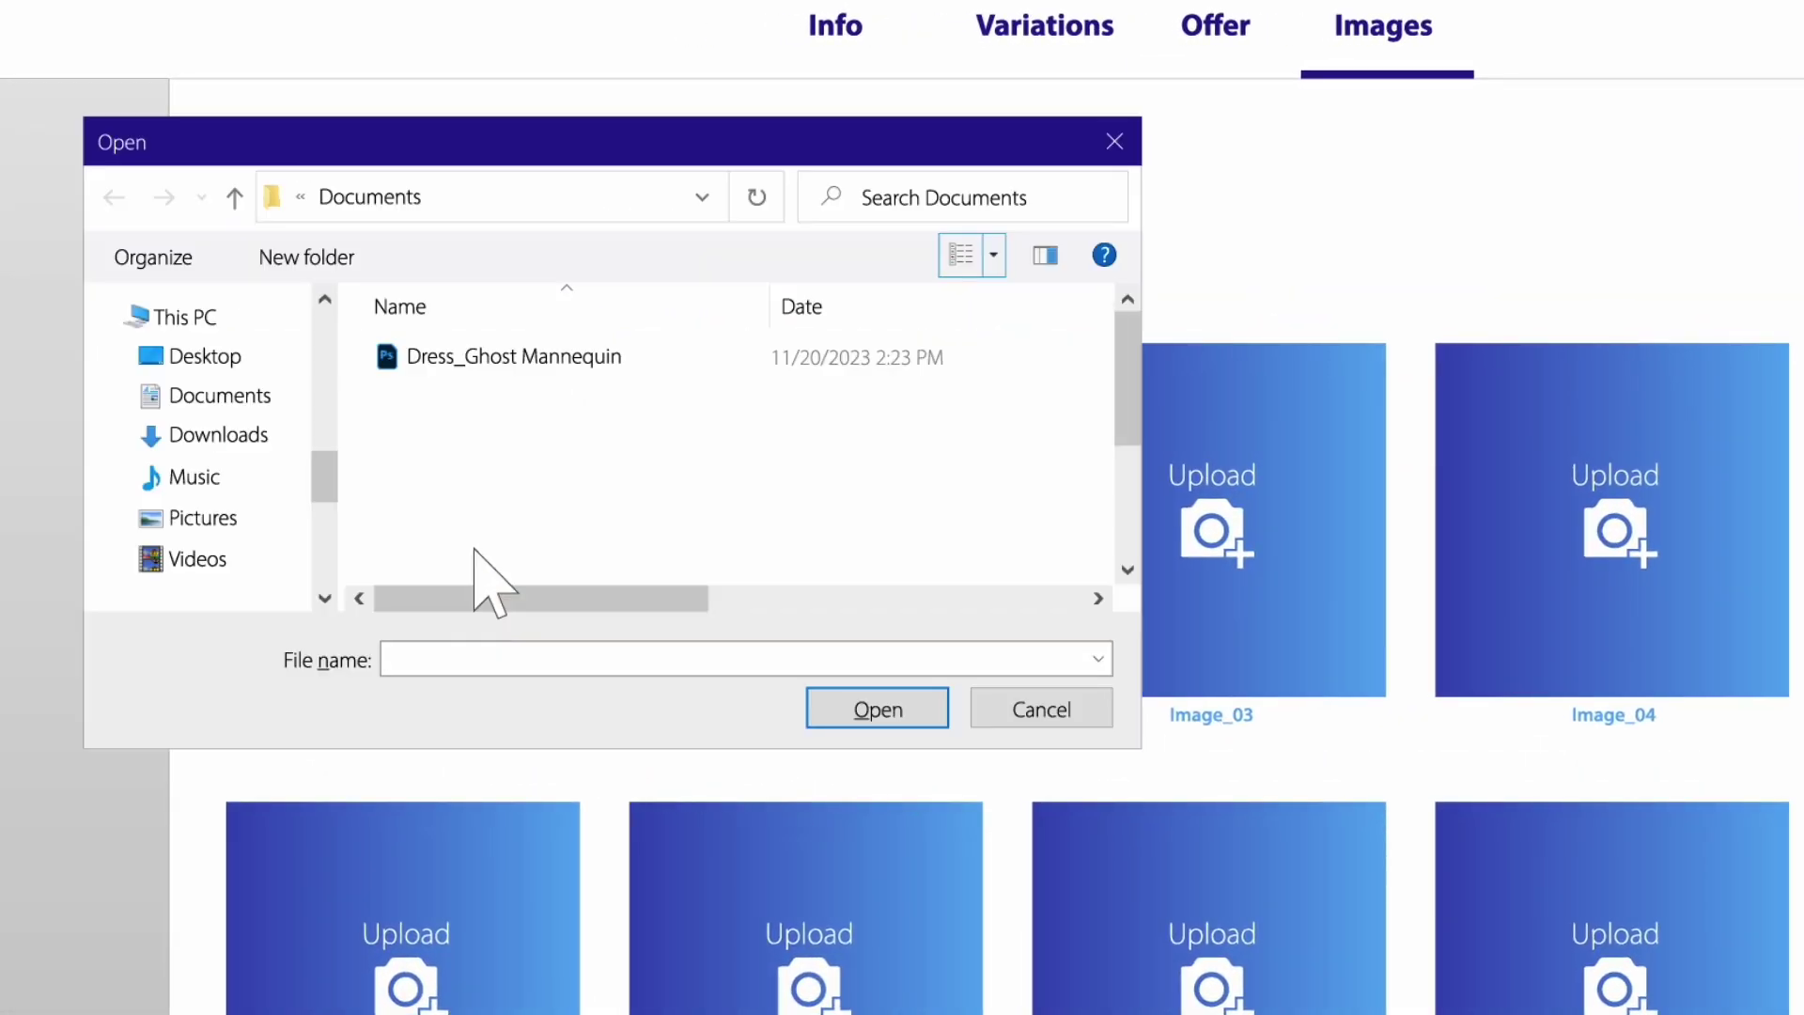
pyautogui.click(490, 358)
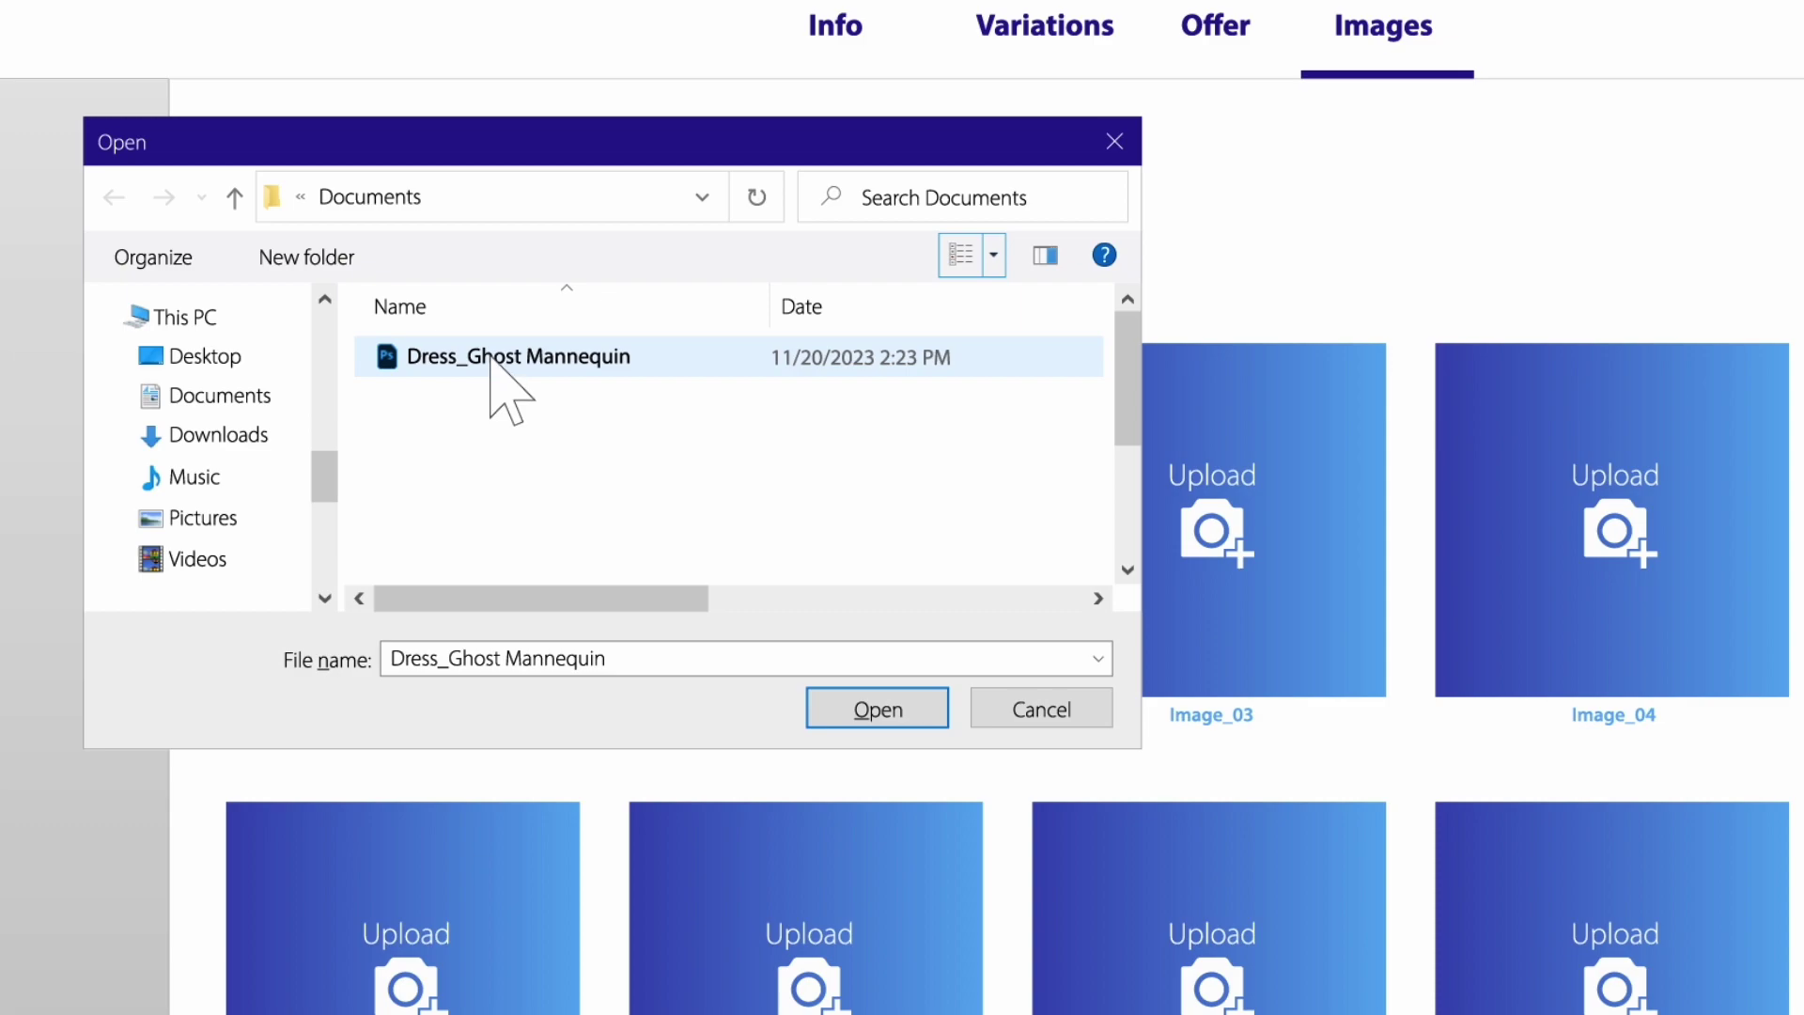
pyautogui.click(877, 708)
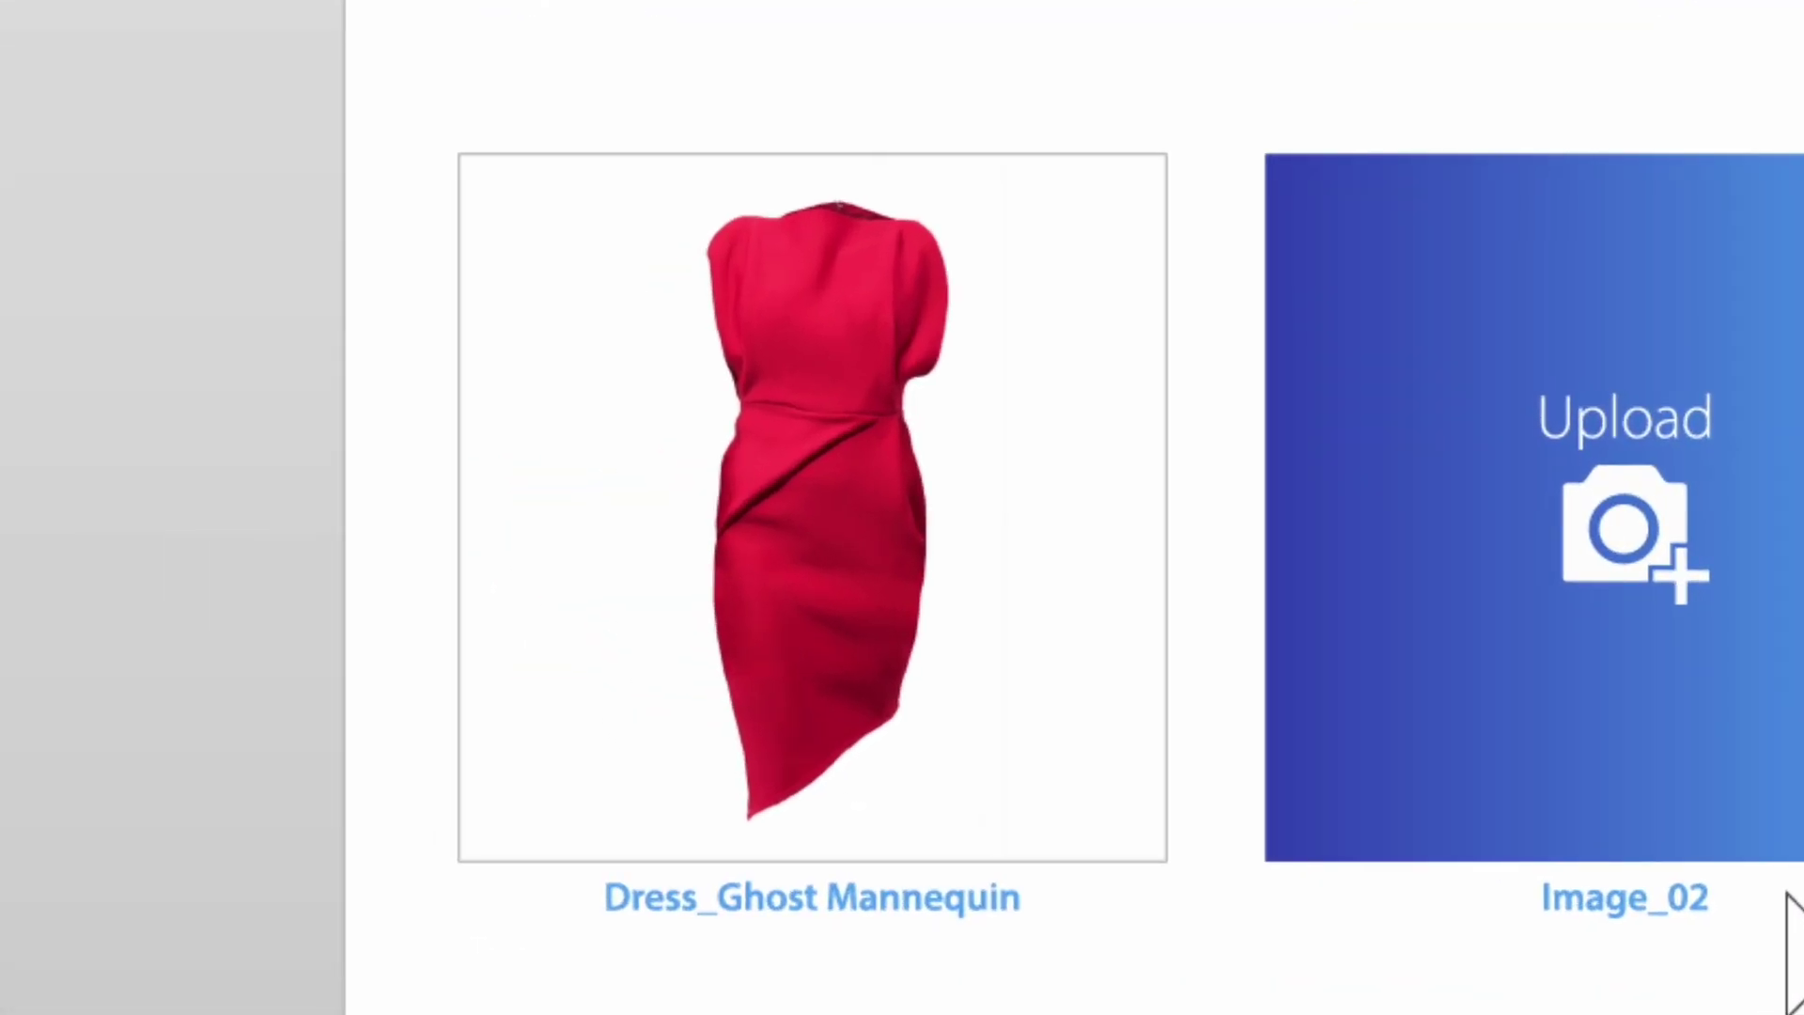